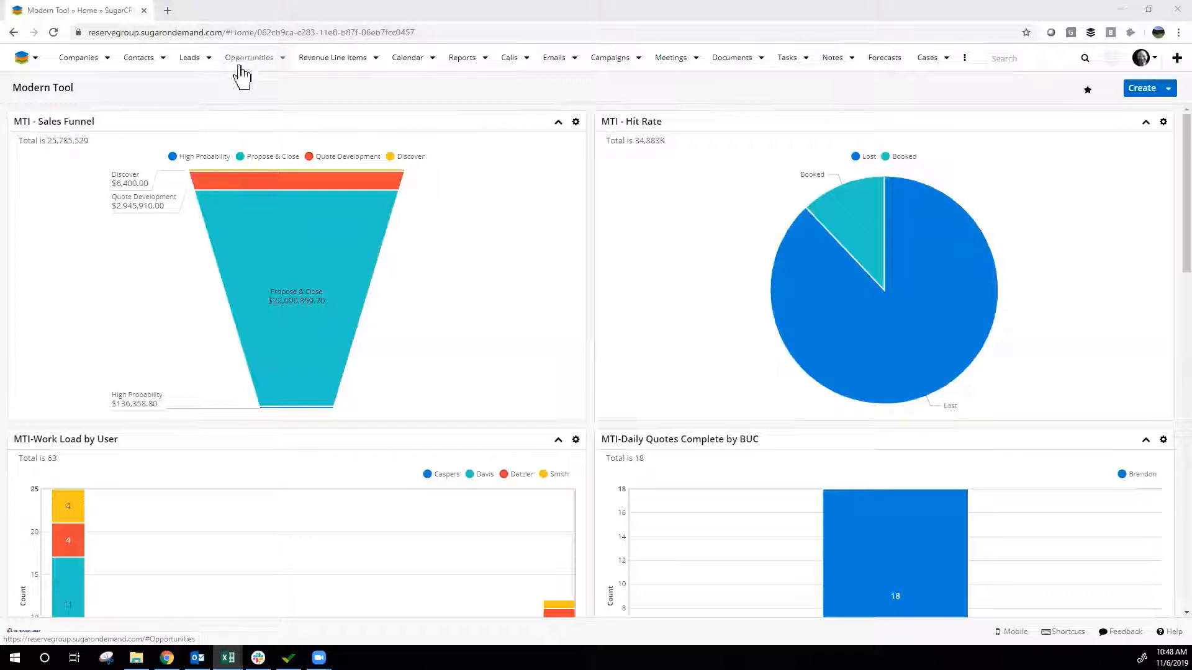
Step: Search the companies for "Spart" and open the SPARTAN MOTORS record to review its details
{"action": "left_click", "coordinate": [81, 57]}
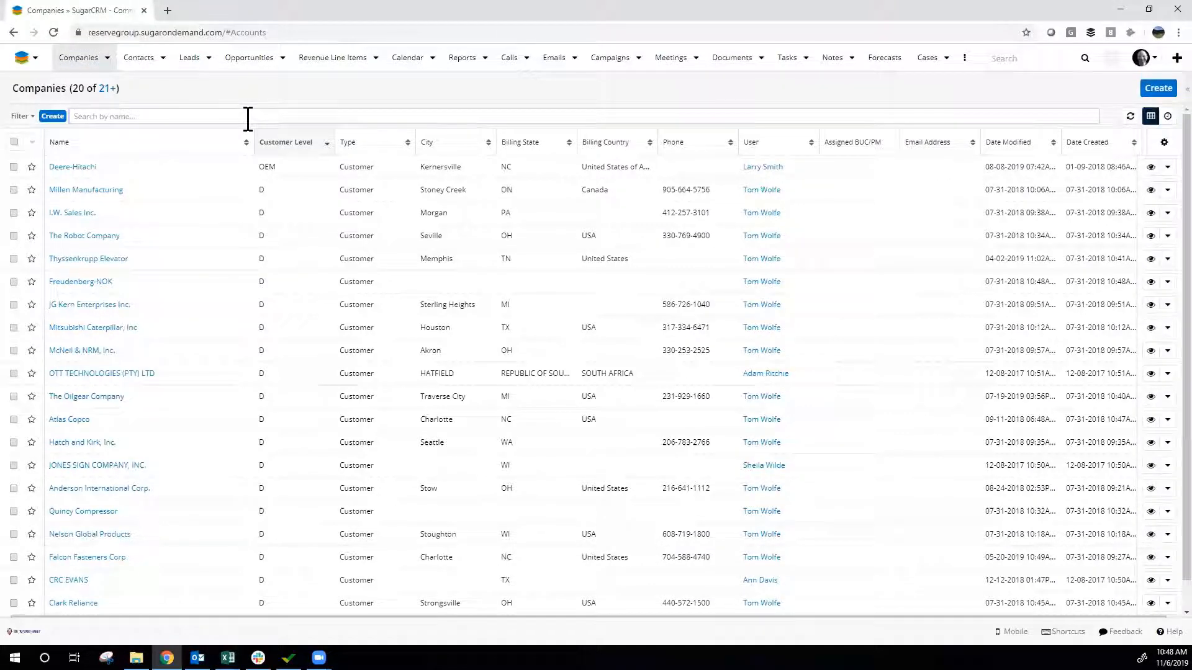
{"action": "left_click", "coordinate": [248, 118]}
{"action": "type", "text": "Spa"}
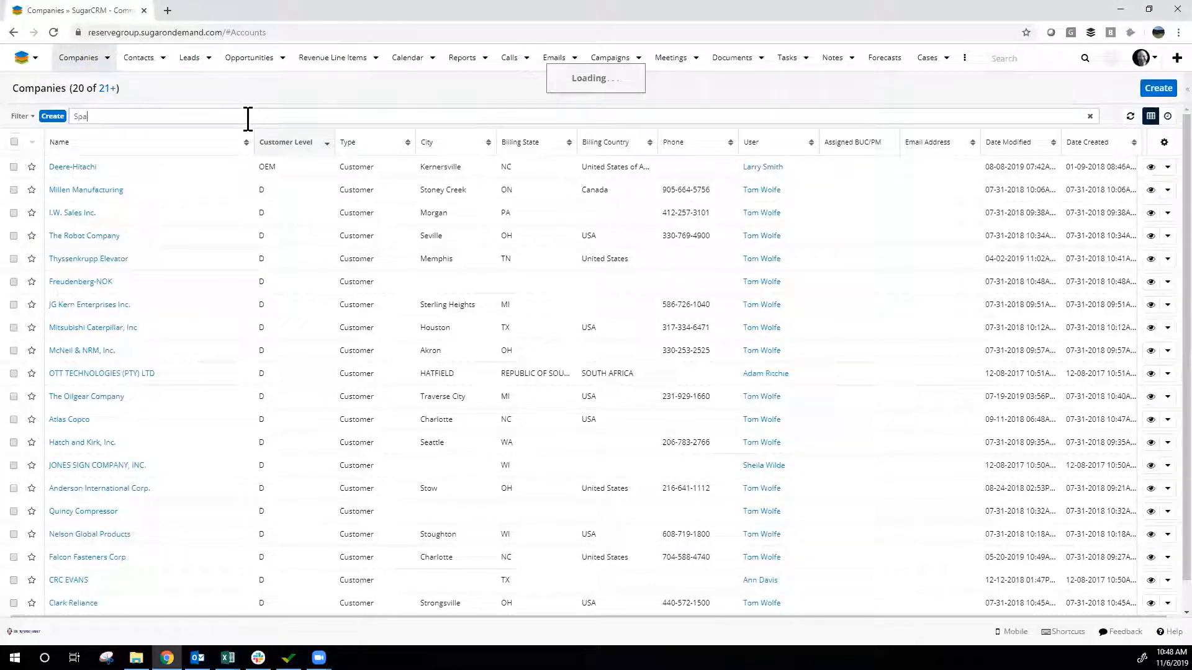
{"action": "type", "text": "rt"}
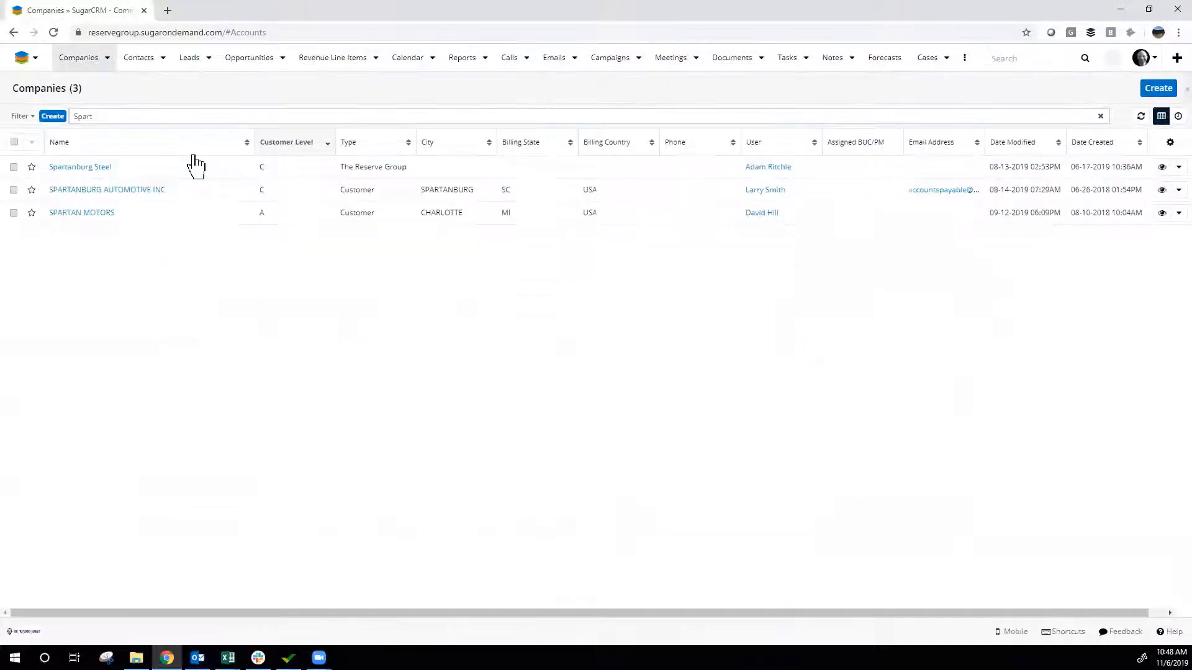
{"action": "left_click", "coordinate": [72, 214]}
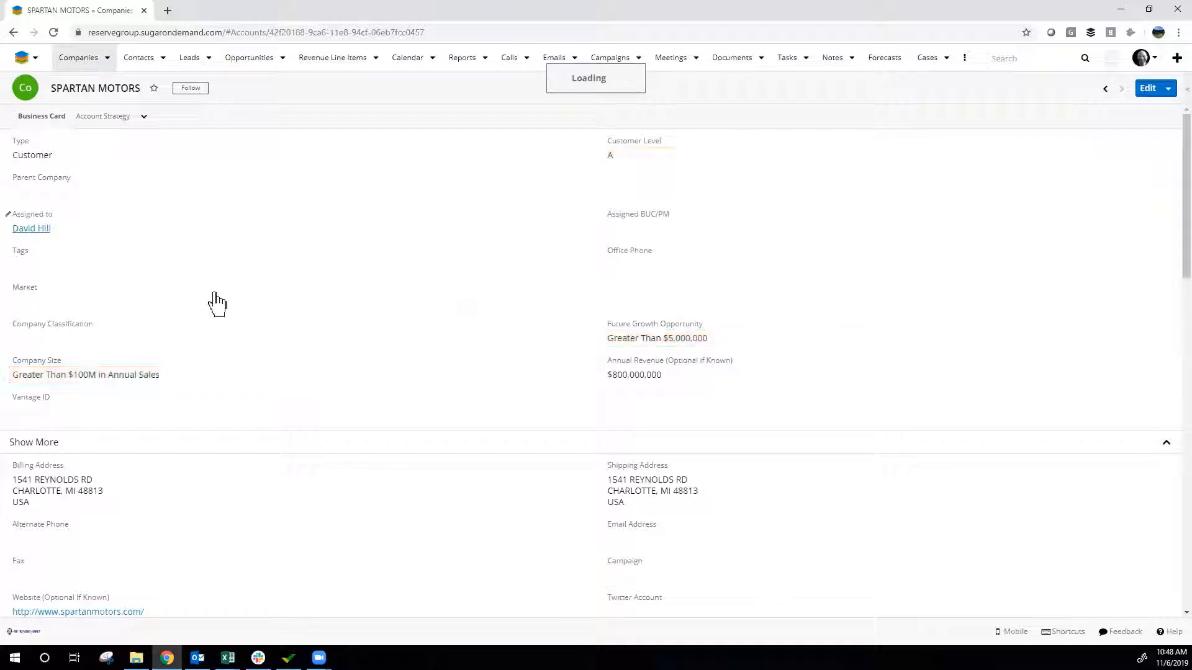
{"action": "scroll", "coordinate": [236, 234], "scroll_direction": "down", "scroll_amount": 5}
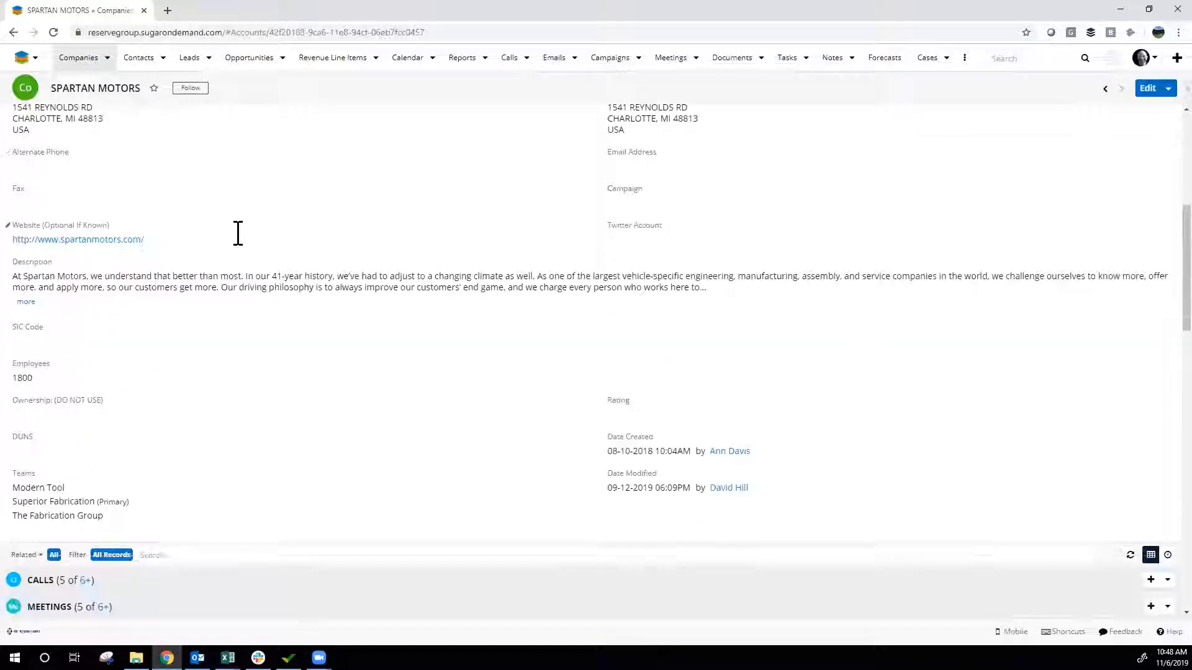
{"action": "scroll", "coordinate": [235, 234], "scroll_direction": "up", "scroll_amount": 6}
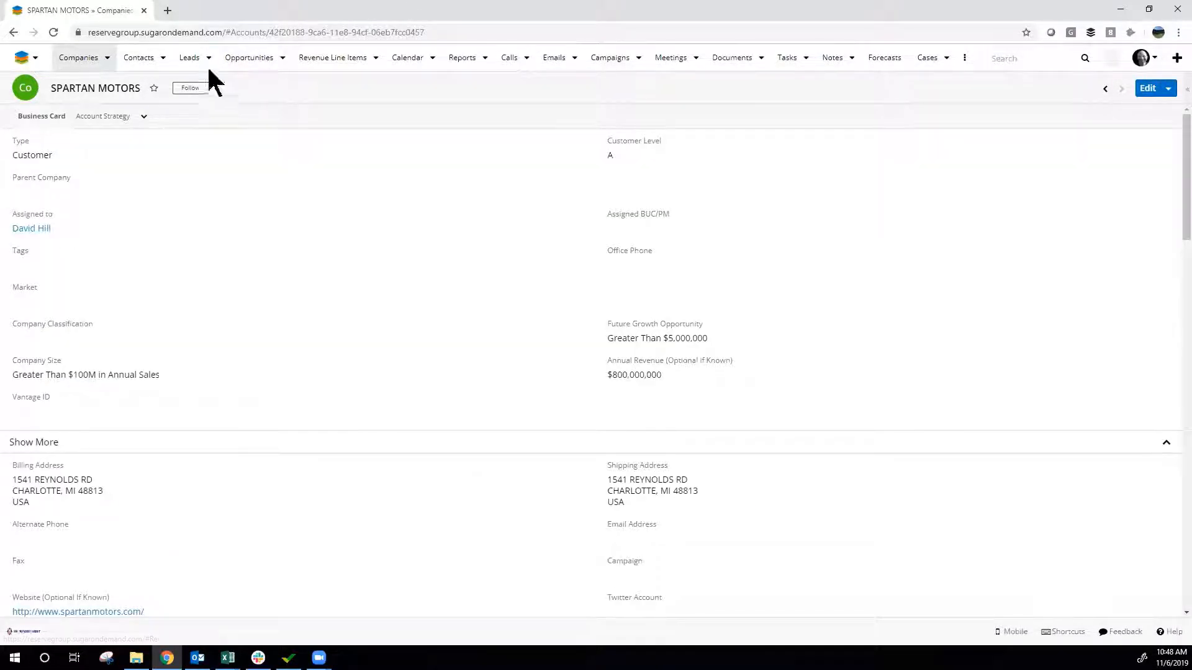
Step: Create a new opportunity for SPARTAN MOTORS and name it "RFQ Package 2"
{"action": "left_click", "coordinate": [283, 62]}
{"action": "left_click", "coordinate": [284, 86]}
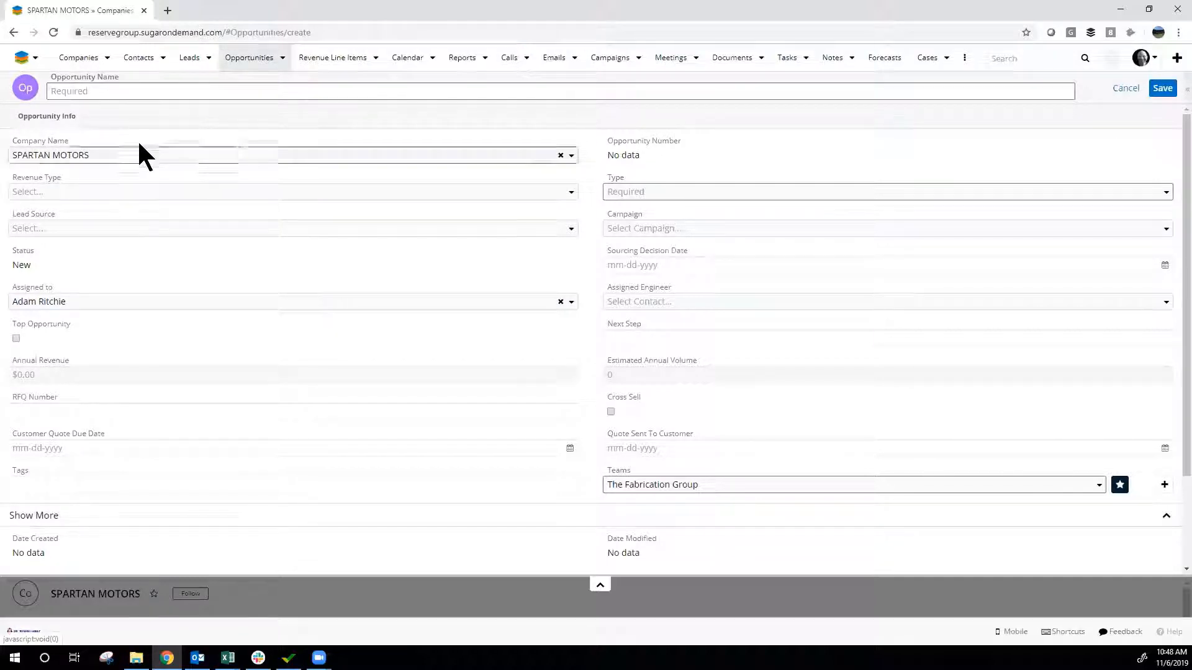
{"action": "left_click", "coordinate": [240, 89]}
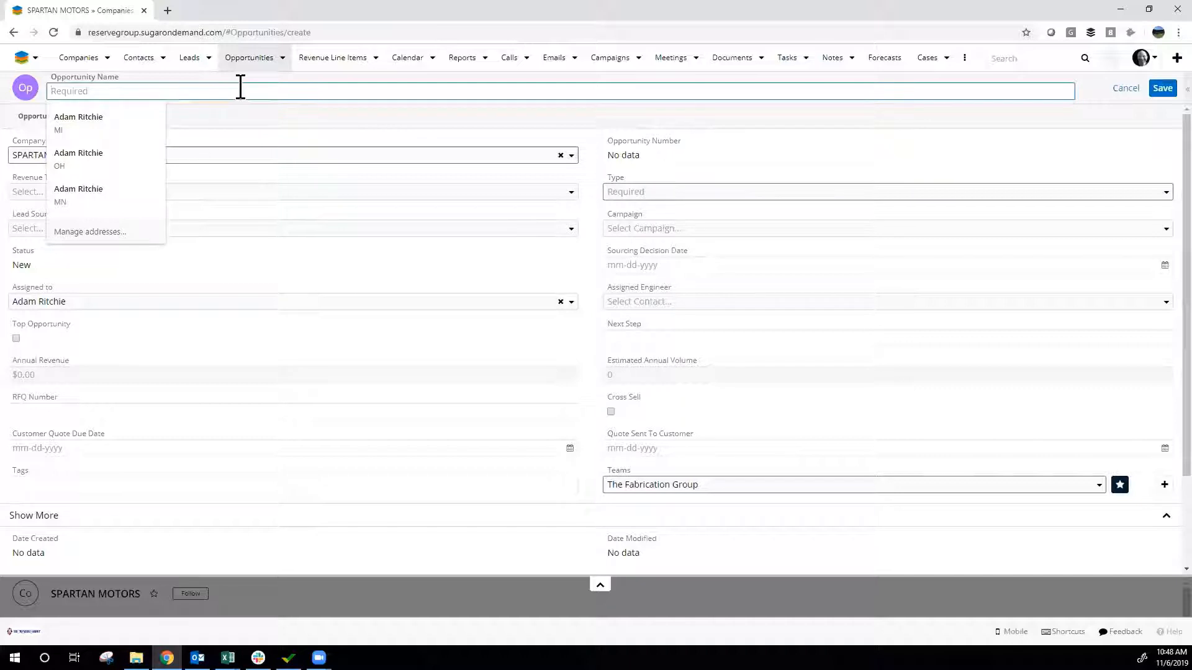
{"action": "type", "text": "RF"}
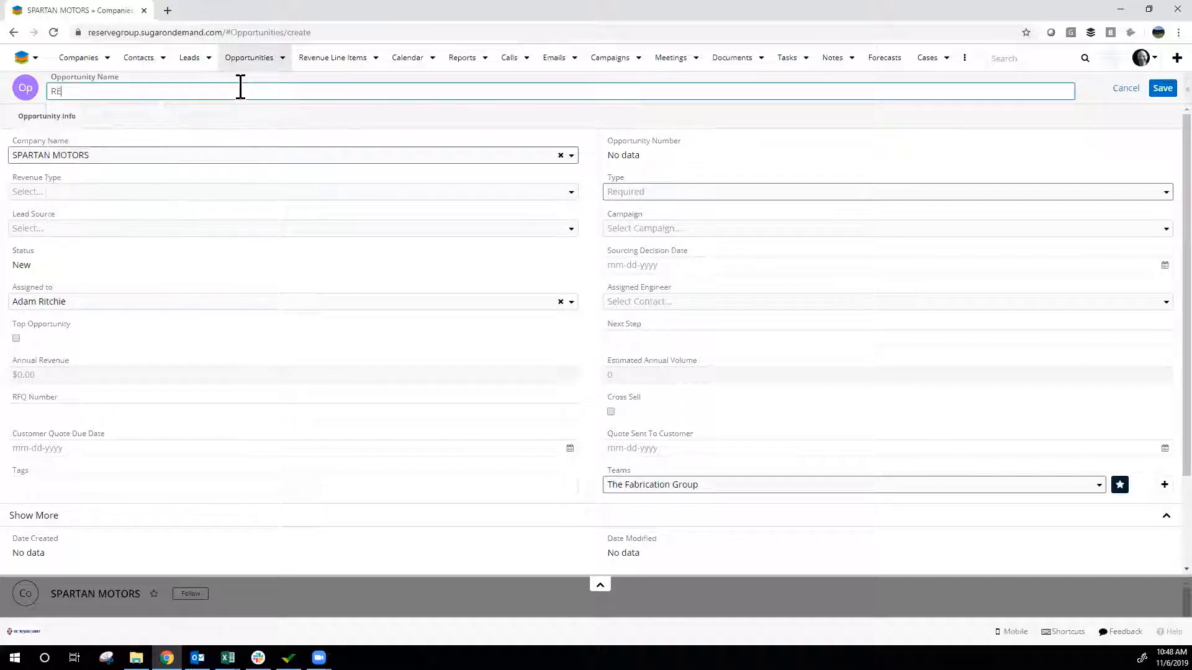
{"action": "type", "text": "Q Package 2"}
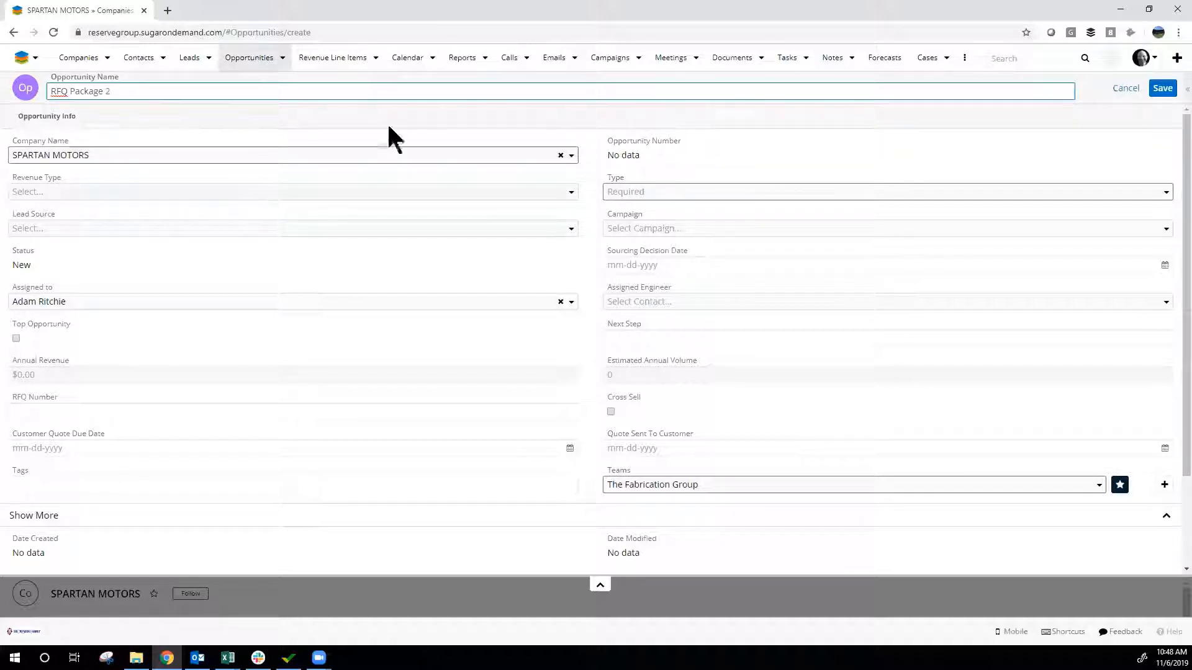
Step: Set the opportunity's type to New Business Production
{"action": "left_click", "coordinate": [648, 194]}
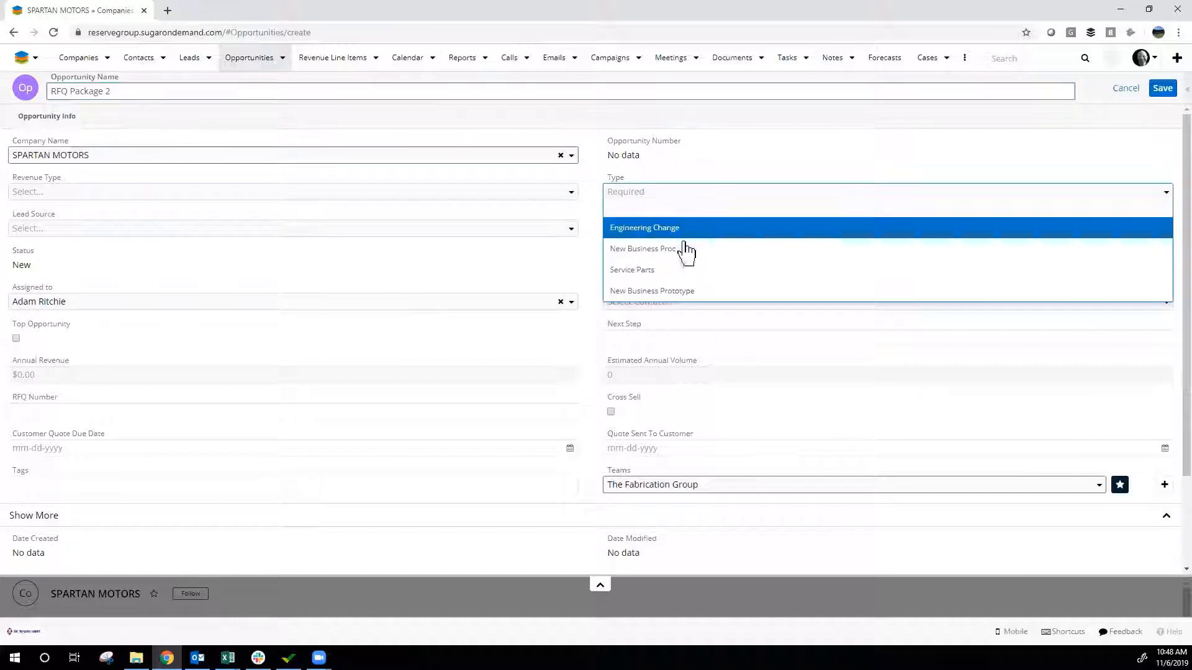
{"action": "left_click", "coordinate": [707, 290]}
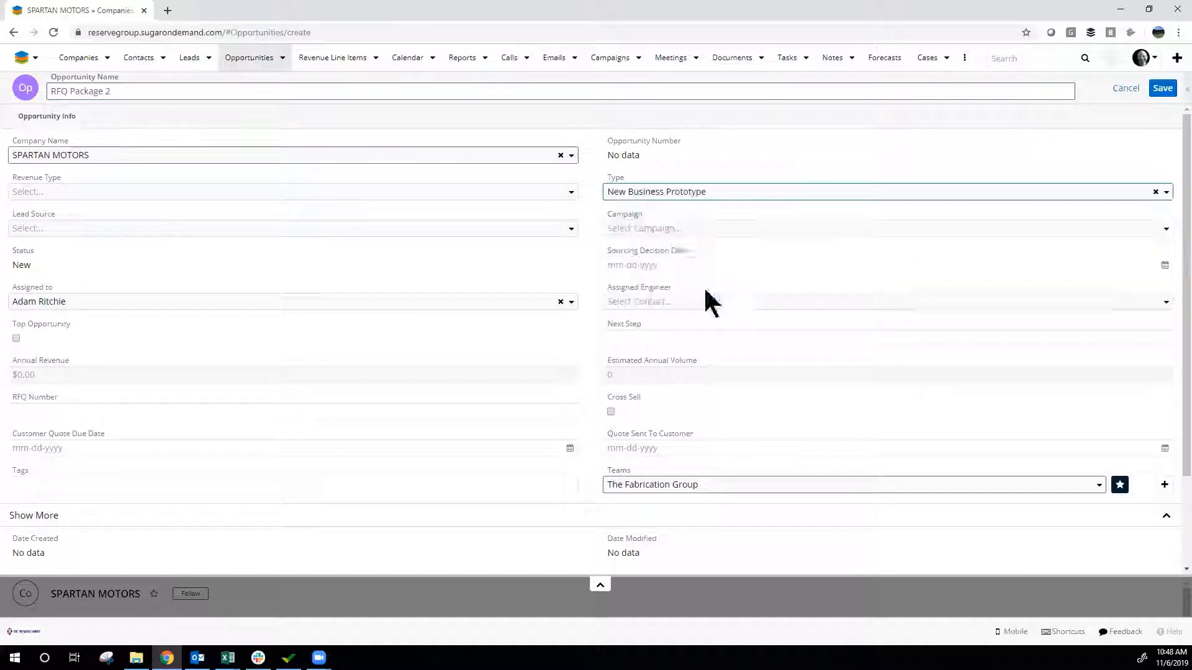
{"action": "left_click", "coordinate": [702, 198]}
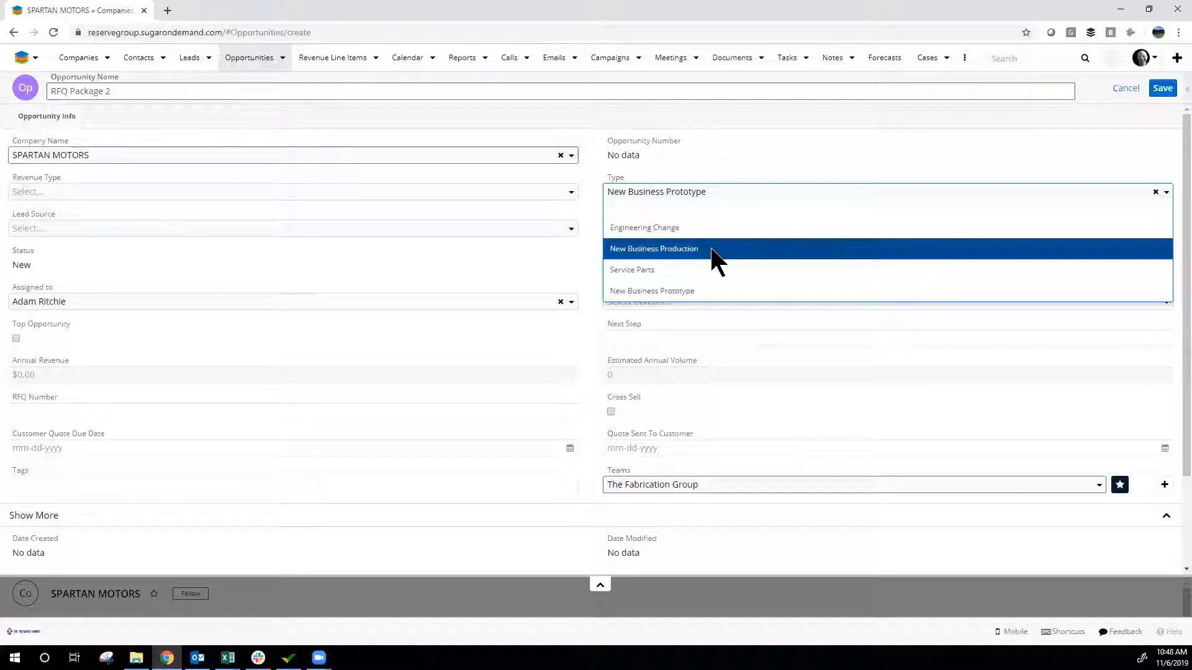
{"action": "left_click", "coordinate": [710, 249]}
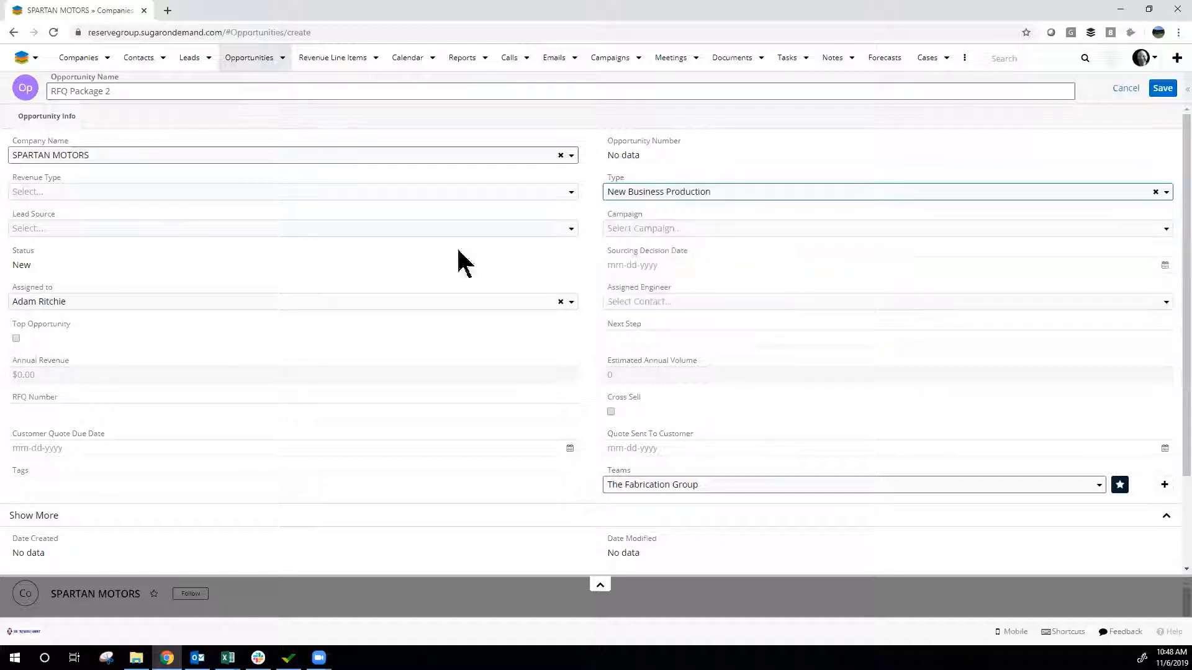
Step: Assign the opportunity to the user responsible for SPARTAN MOTORS and set its team to Modern Tool
{"action": "left_click", "coordinate": [380, 304]}
{"action": "type", "text": "Da"}
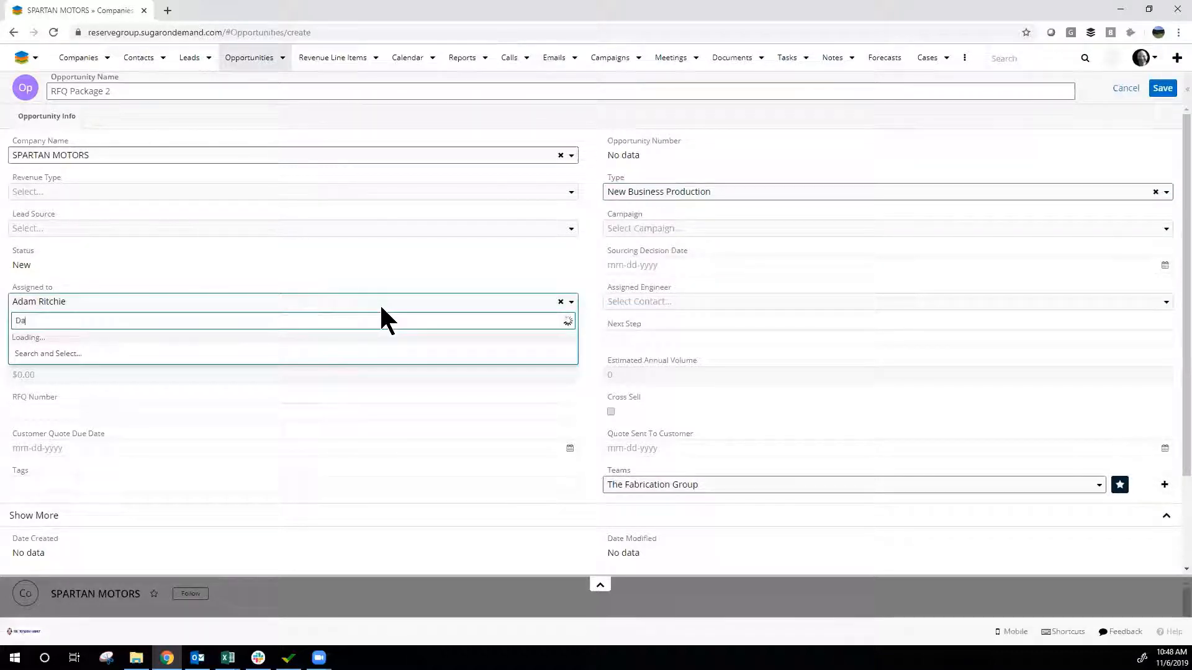
{"action": "left_click", "coordinate": [292, 368]}
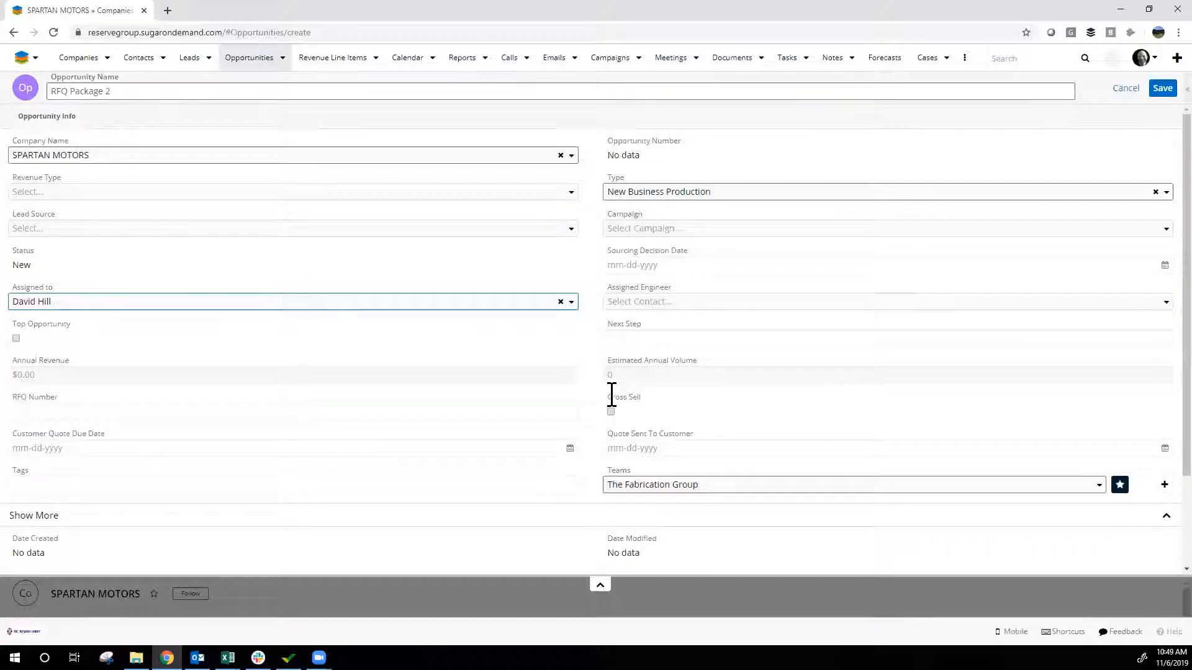
{"action": "scroll", "coordinate": [689, 428], "scroll_direction": "down", "scroll_amount": 1}
{"action": "left_click", "coordinate": [692, 419]}
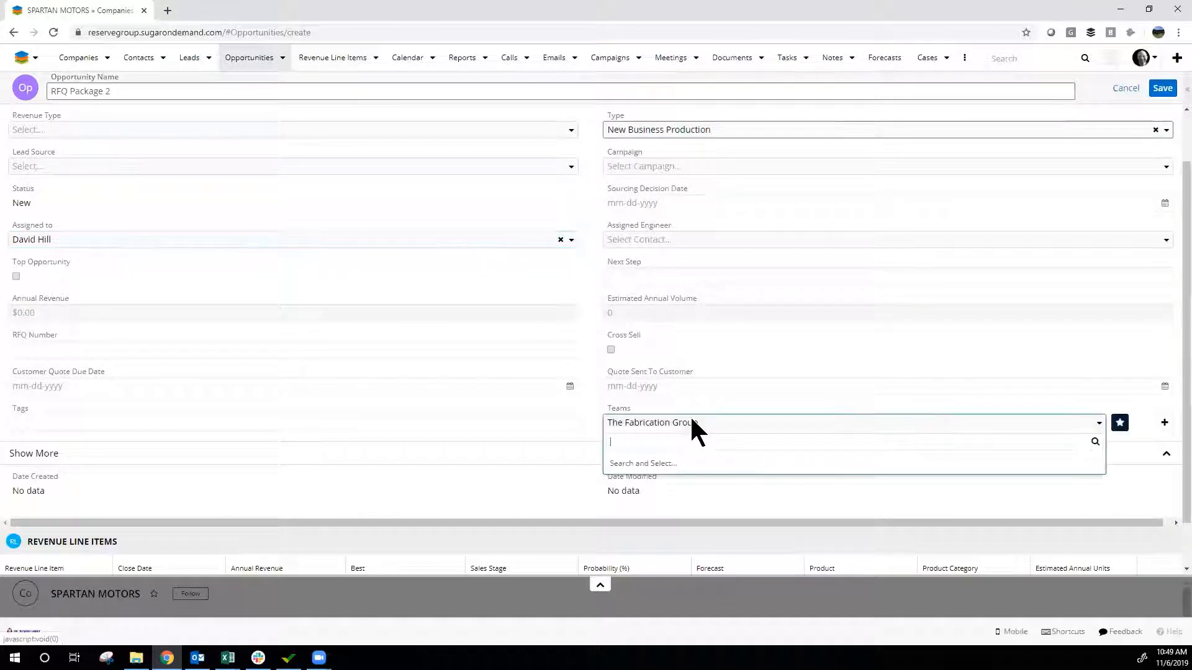
{"action": "type", "text": "Mod"}
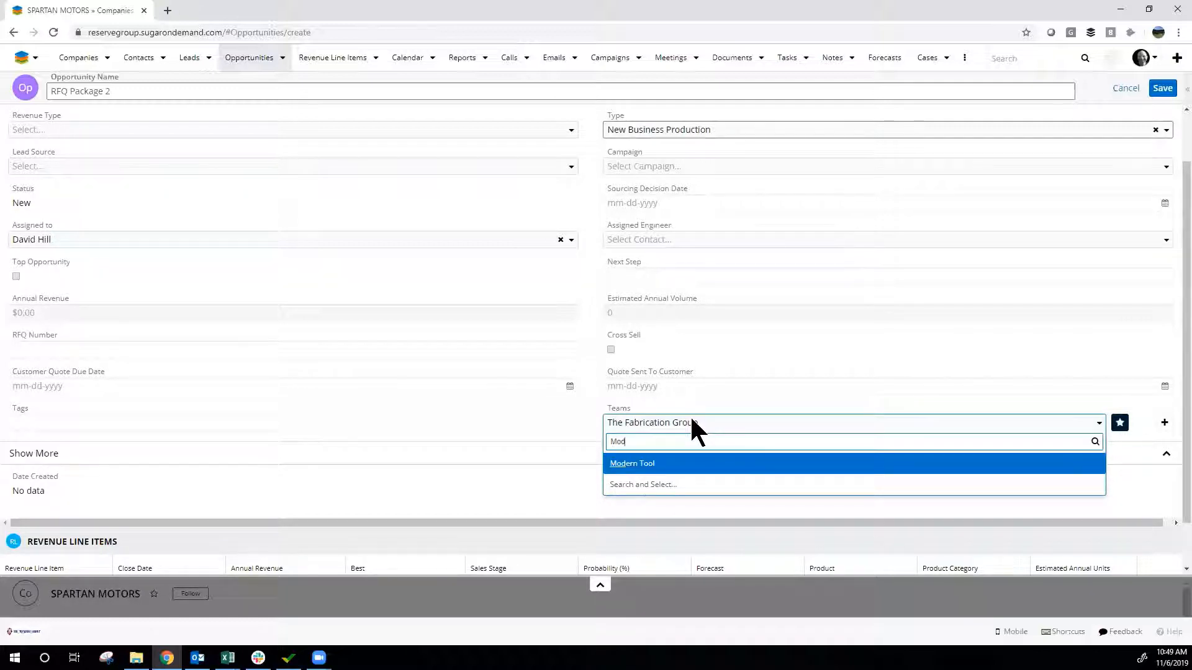
{"action": "left_click", "coordinate": [695, 464]}
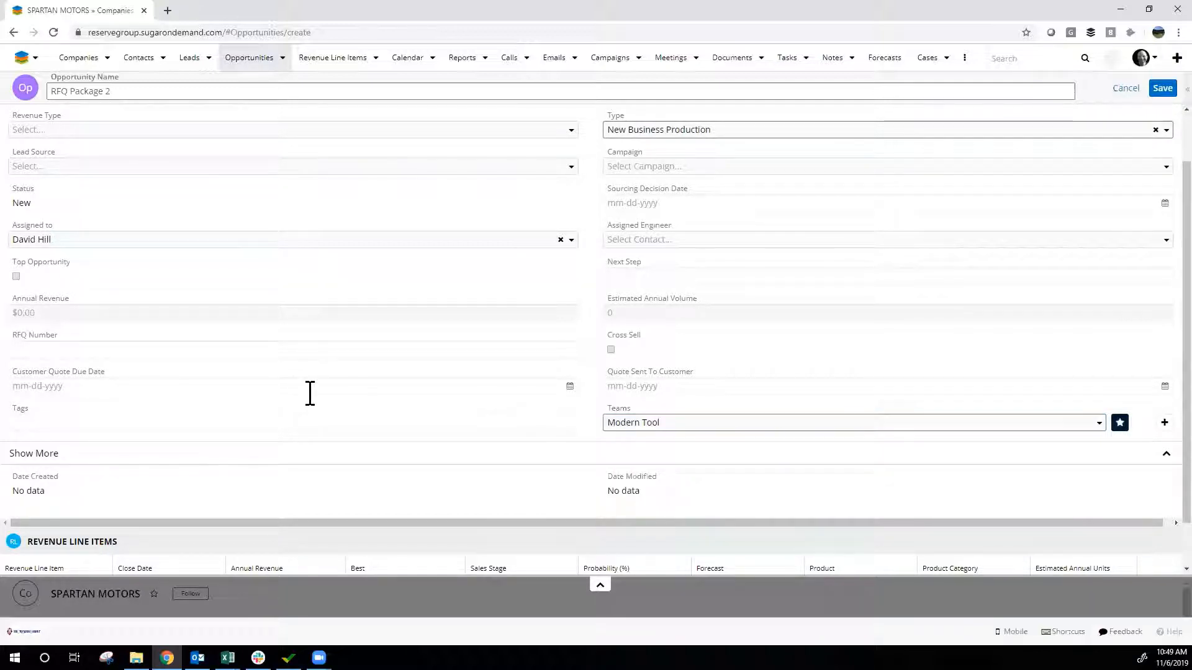
Step: Name the opportunity's revenue line item TEMP and set its close date to 09-28-2018
{"action": "scroll", "coordinate": [307, 398], "scroll_direction": "down", "scroll_amount": 1}
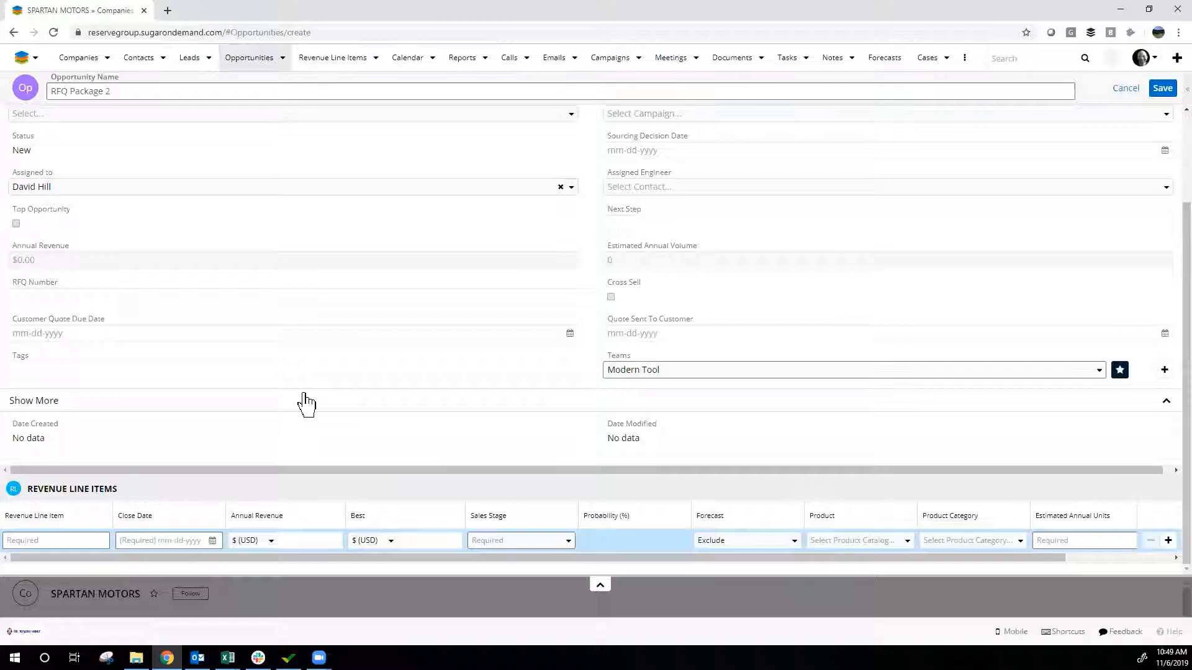
{"action": "left_click", "coordinate": [27, 540]}
{"action": "type", "text": "TEMP"}
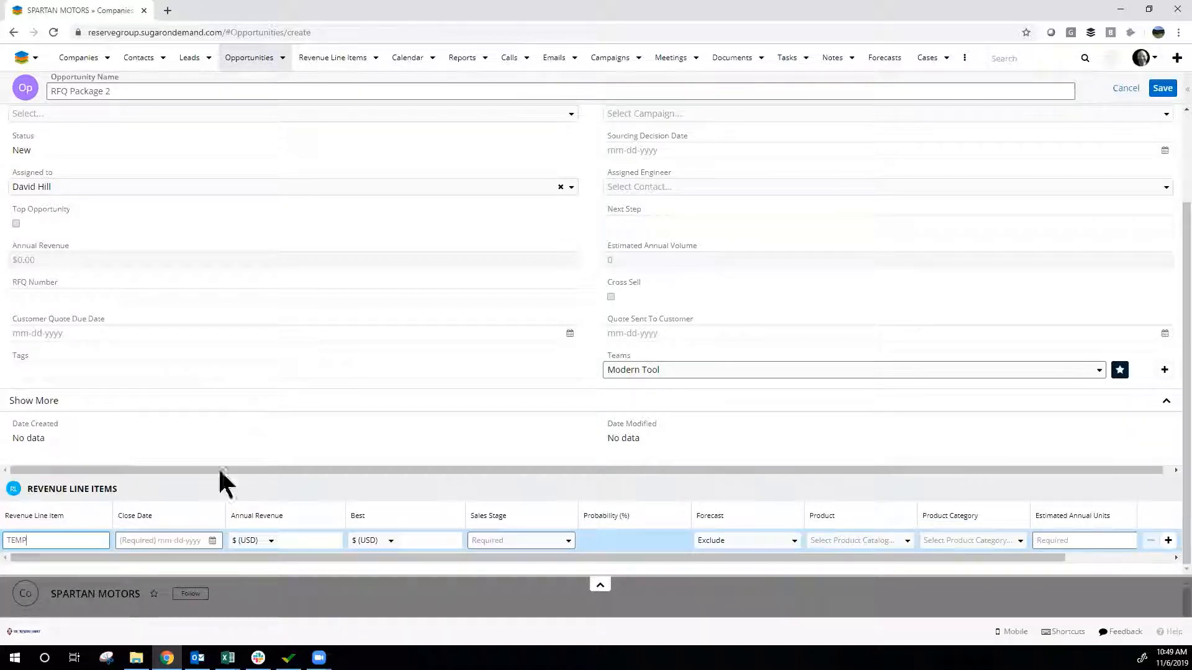
{"action": "left_click", "coordinate": [186, 541]}
{"action": "left_click", "coordinate": [216, 479]}
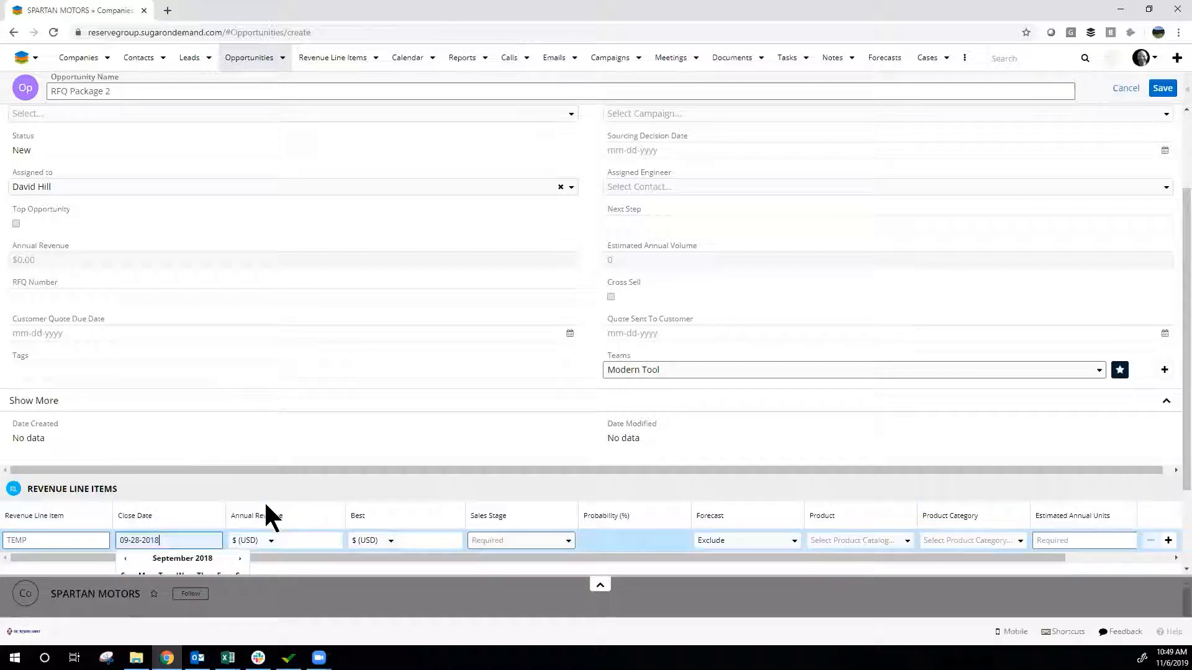
Step: Set the TEMP line item's sales stage to Quote Development and its estimated annual units to 1
{"action": "scroll", "coordinate": [311, 434], "scroll_direction": "down", "scroll_amount": 2}
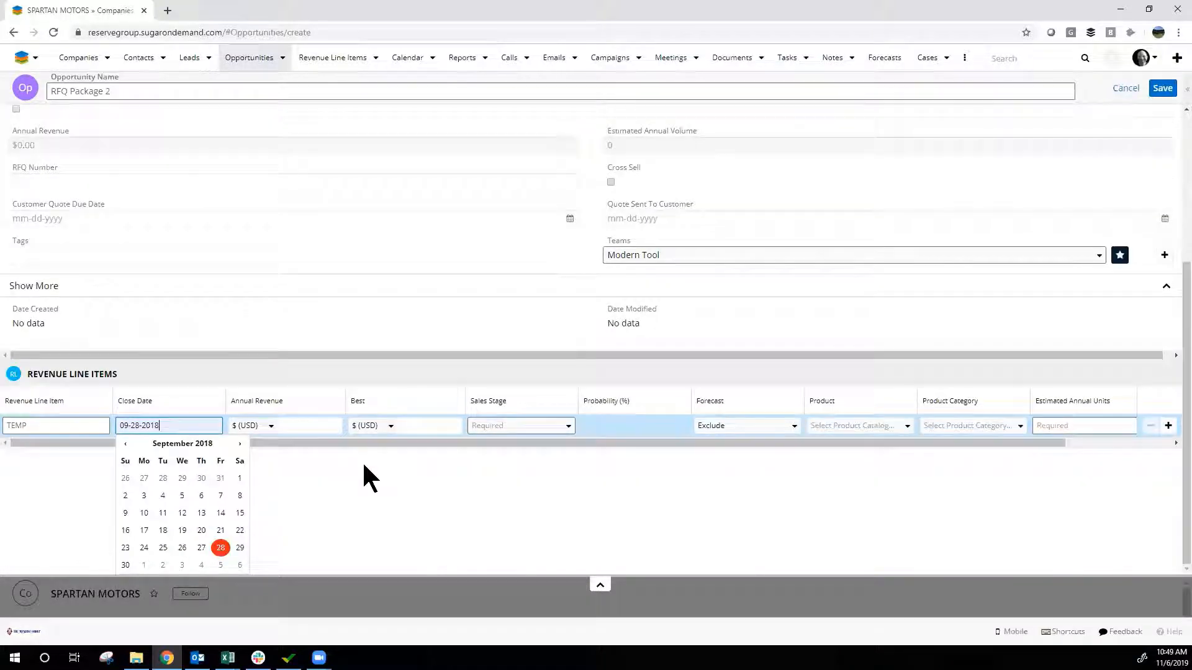
{"action": "left_click", "coordinate": [532, 442]}
{"action": "left_click", "coordinate": [532, 444]}
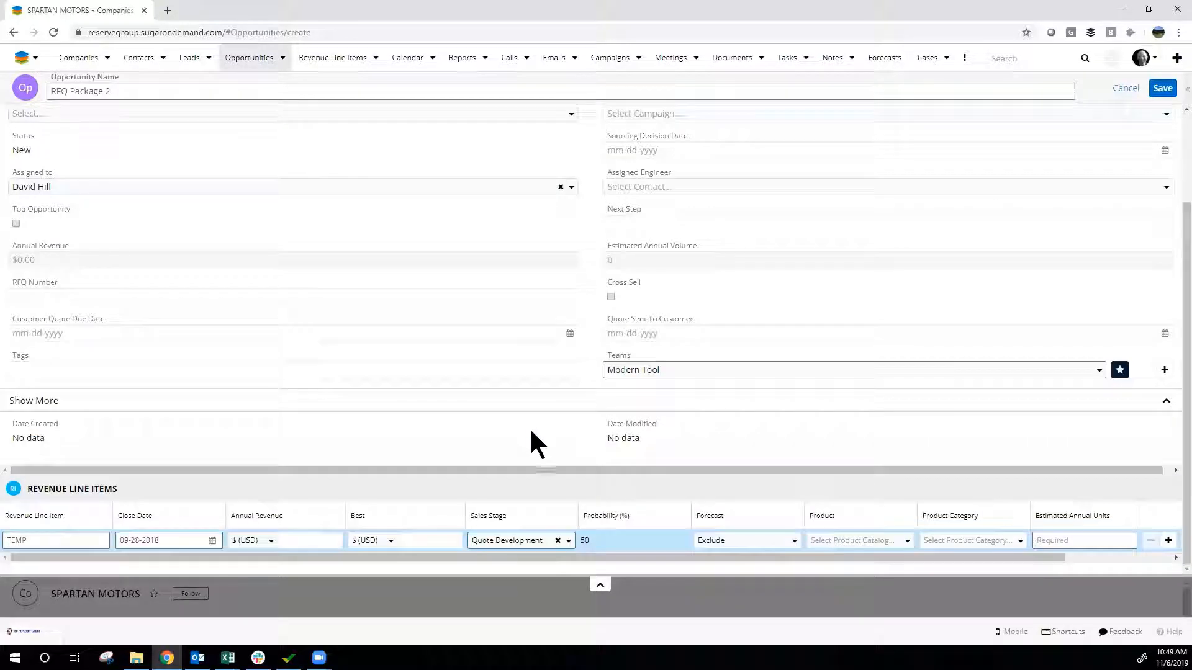
{"action": "left_click", "coordinate": [1062, 540]}
{"action": "type", "text": "1"}
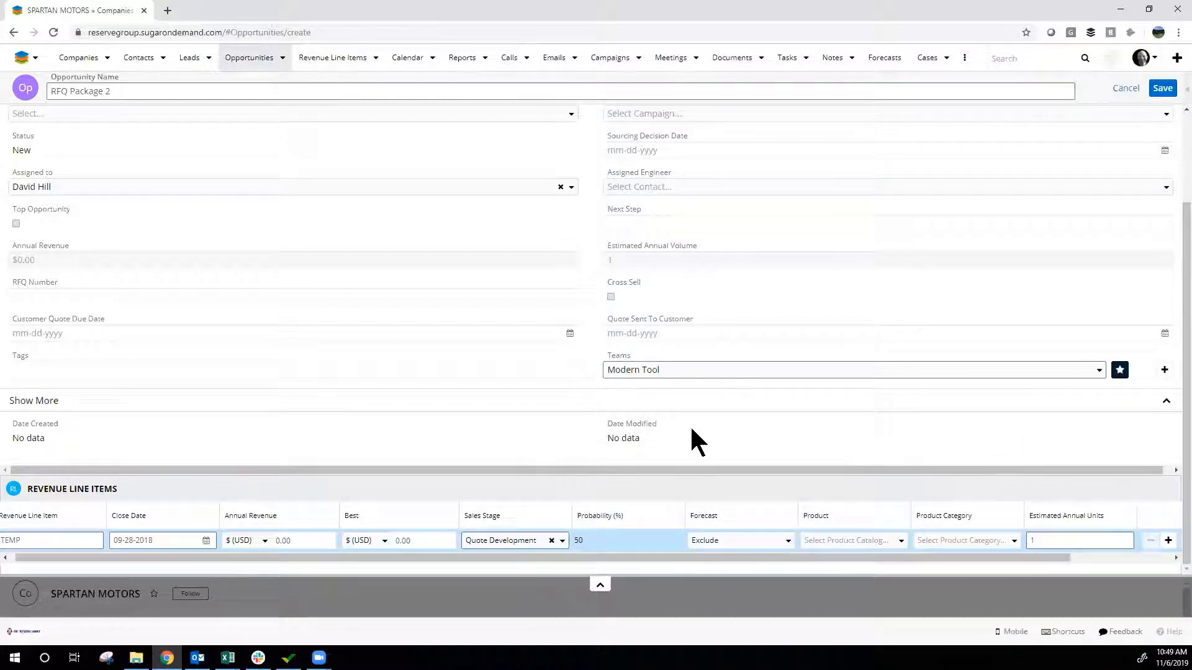
Step: Save the new opportunity and open its RFQ Package 2 record
{"action": "scroll", "coordinate": [324, 266], "scroll_direction": "up", "scroll_amount": 2}
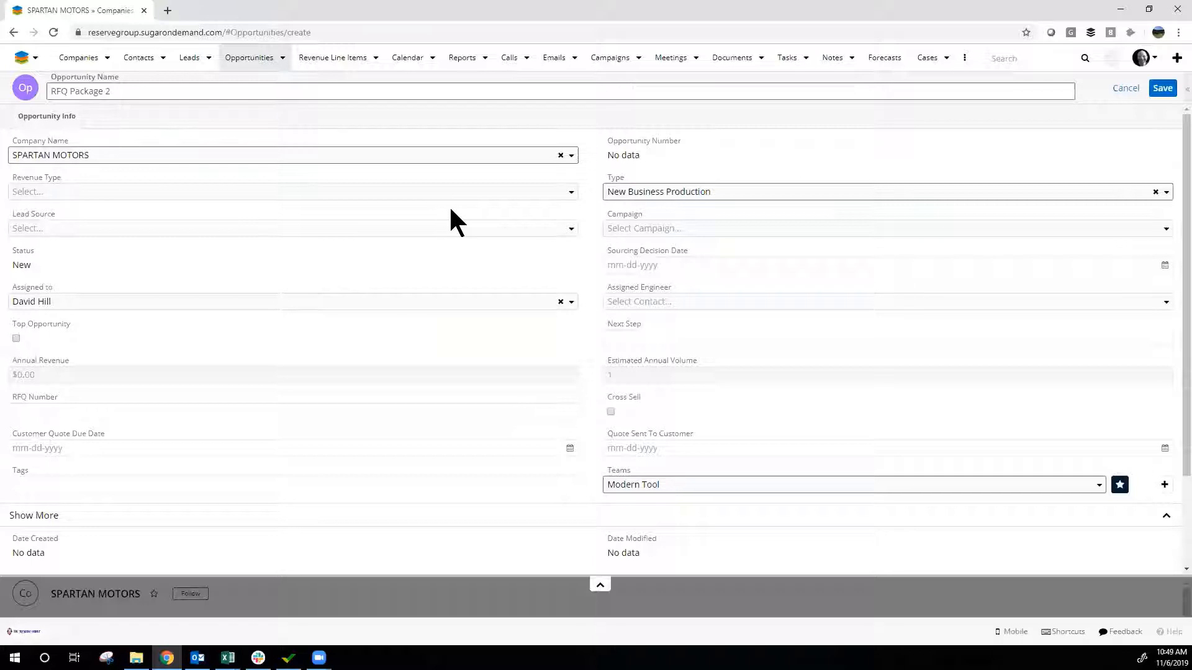
{"action": "left_click", "coordinate": [1160, 88]}
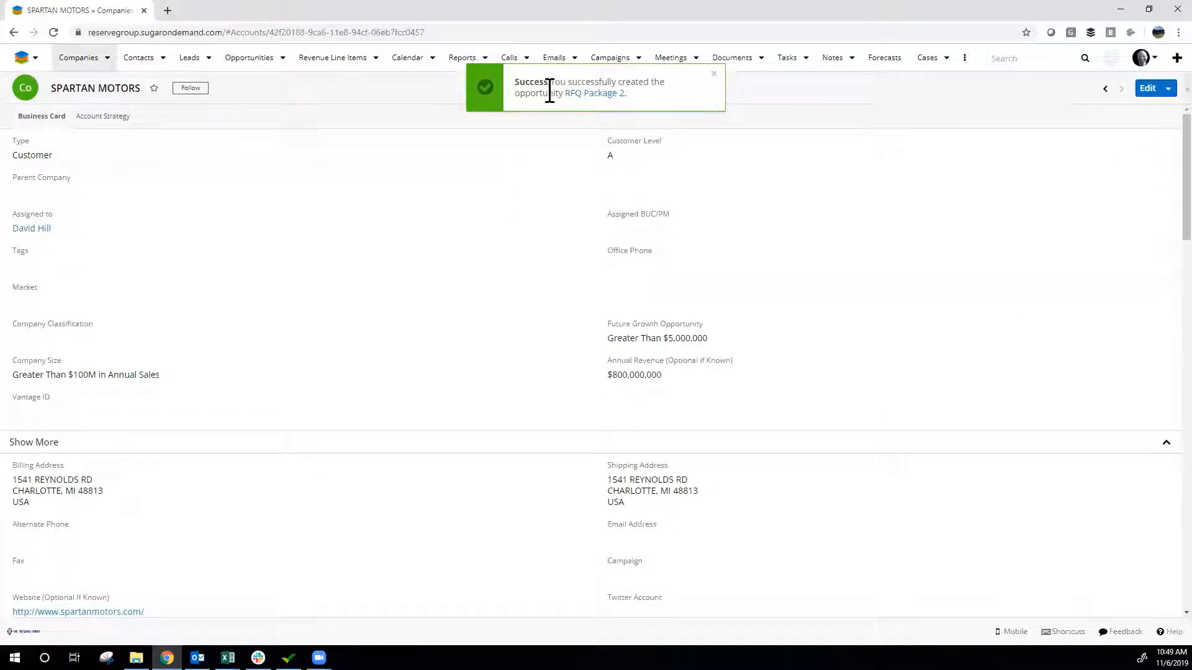
{"action": "left_click", "coordinate": [592, 94]}
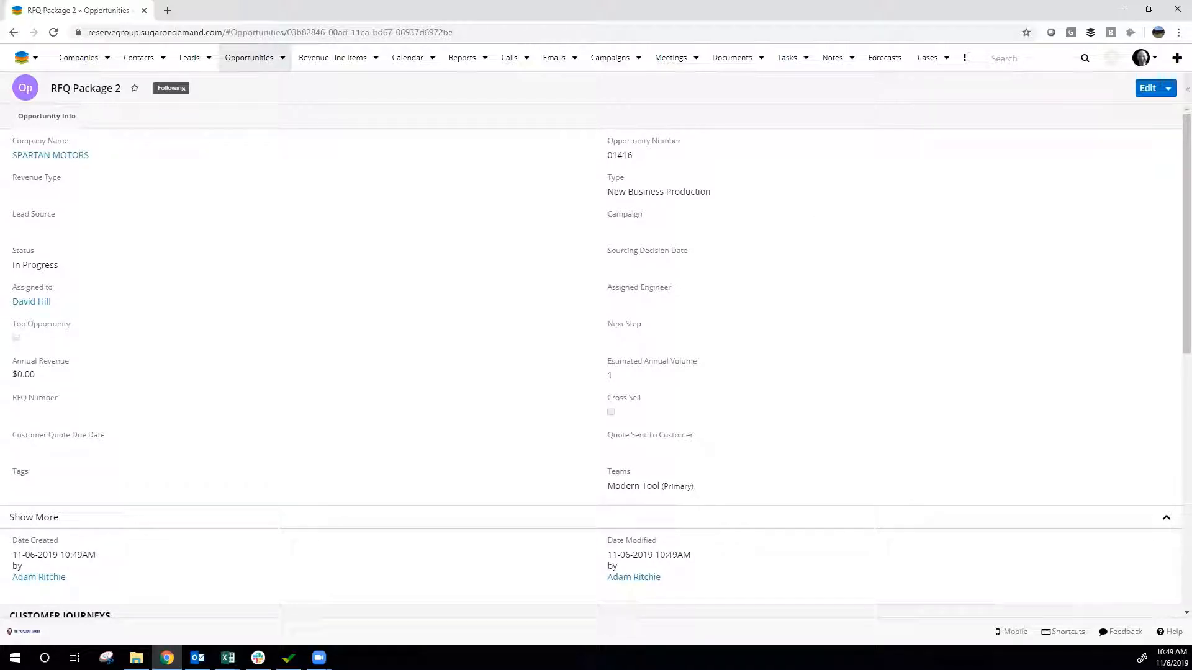
Step: Switch to the NEW RLI-Import-Template workbook in Excel and review its column headers from OPPORTUNITY ID through RLI Type
{"action": "key", "text": "alt+Tab"}
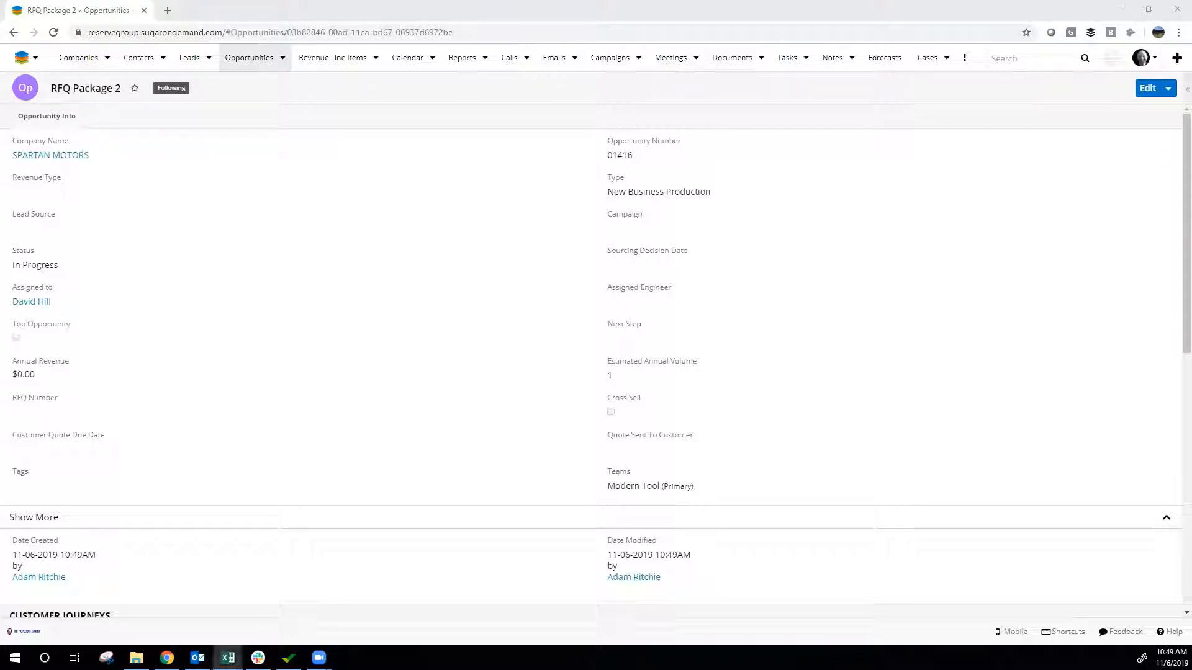
{"action": "left_click", "coordinate": [228, 658]}
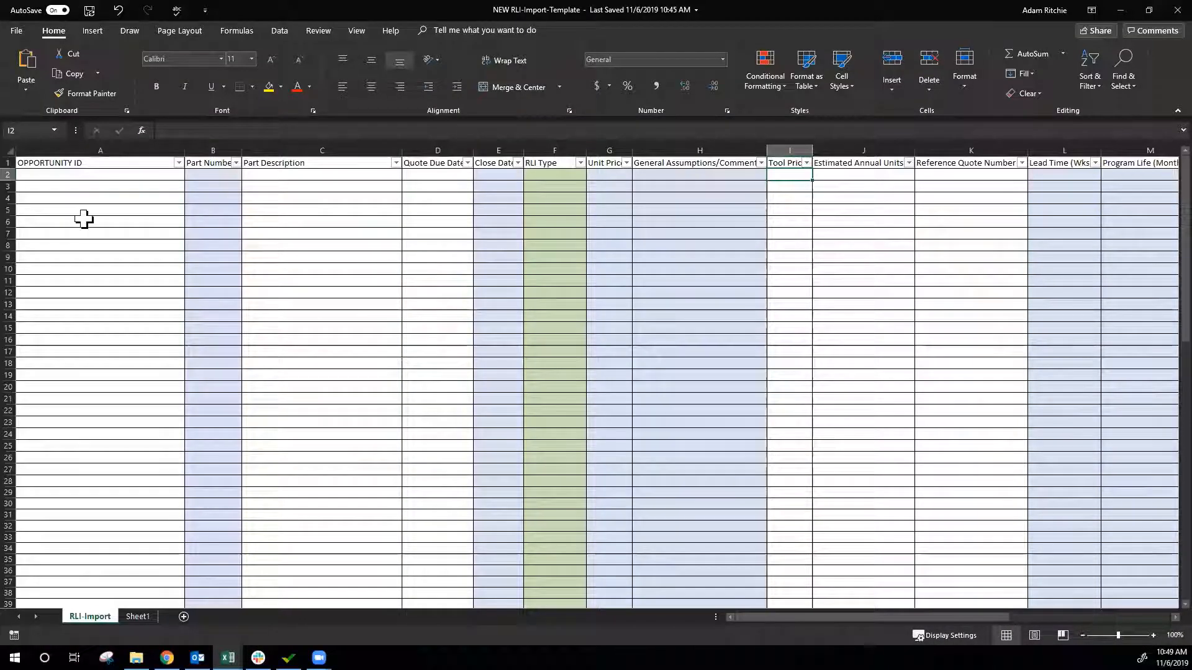
{"action": "left_click", "coordinate": [335, 395]}
{"action": "left_click", "coordinate": [94, 162]}
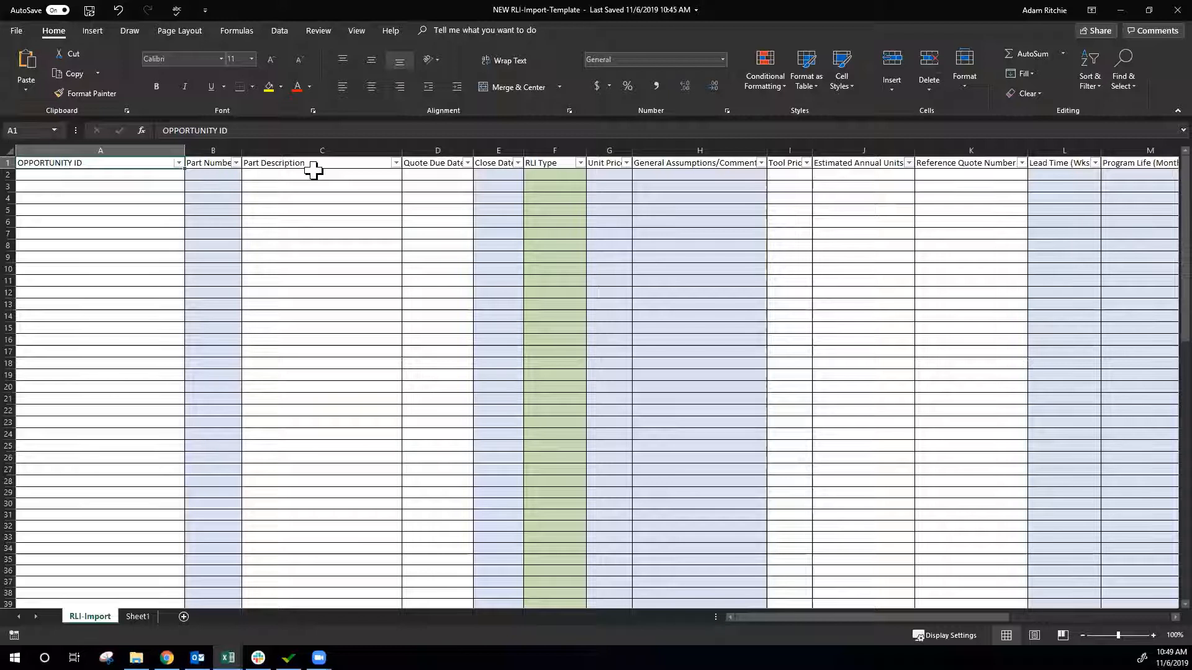
{"action": "key", "text": "Right"}
{"action": "key", "text": "Right"}
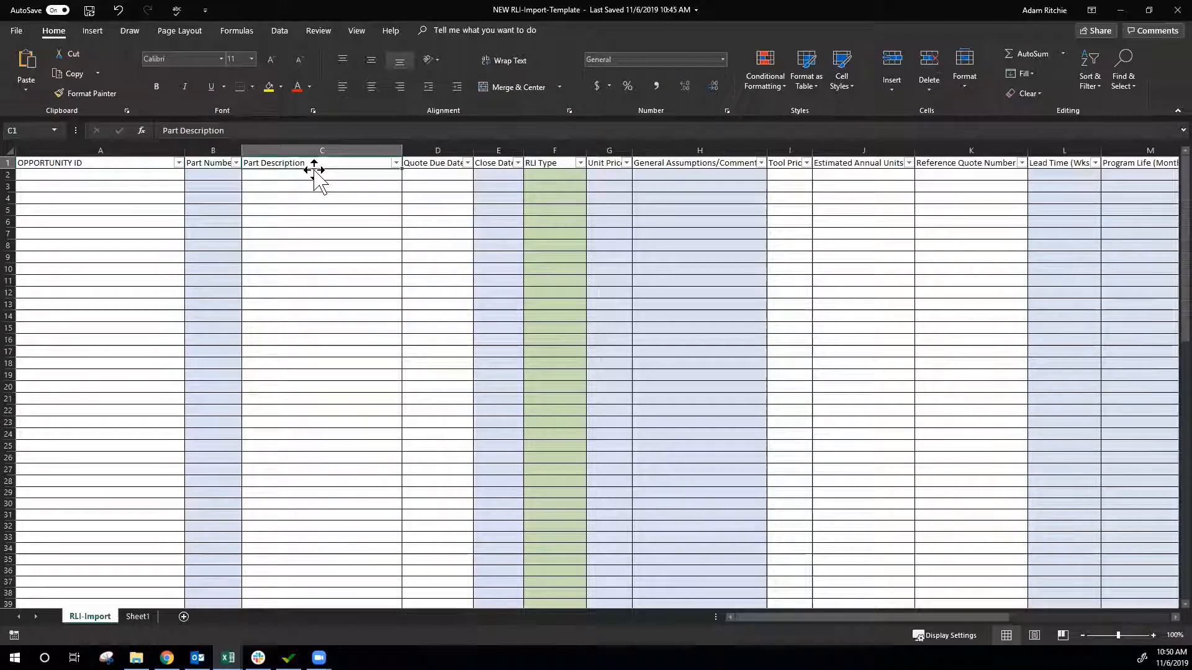
{"action": "key", "text": "Right"}
{"action": "key", "text": "Right"}
{"action": "key", "text": "Right"}
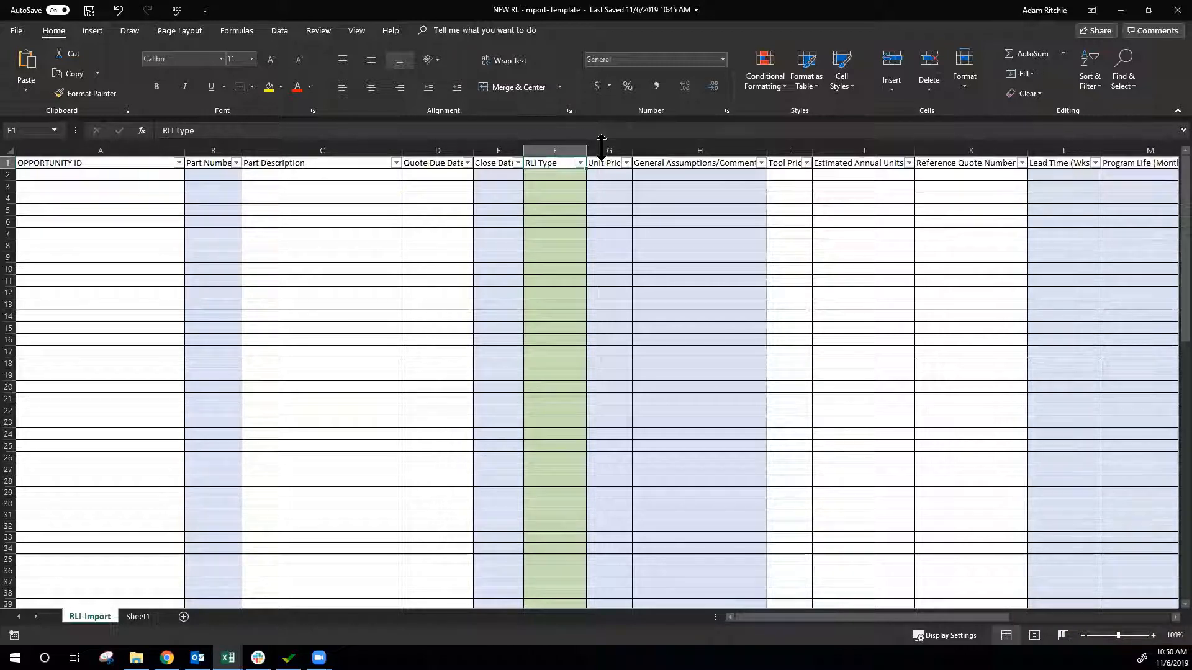
Step: Examine the RLI Type choices available in cell F2 and the Unit Price column header
{"action": "left_click", "coordinate": [567, 173]}
{"action": "left_click", "coordinate": [590, 177]}
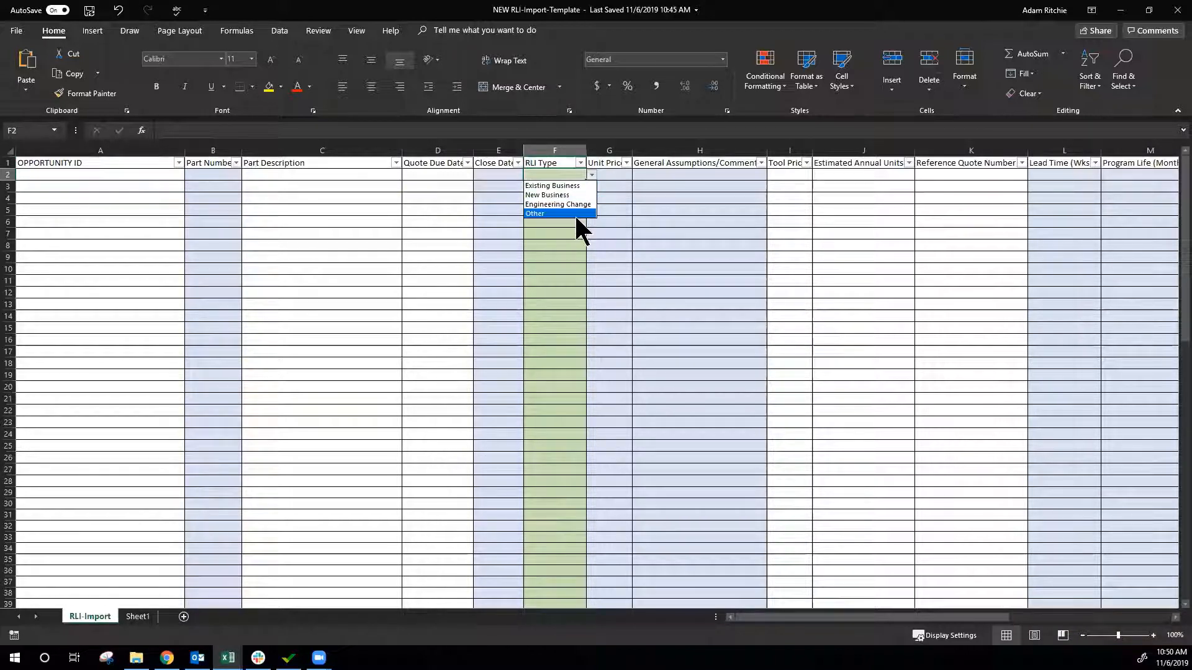
{"action": "left_click", "coordinate": [608, 161]}
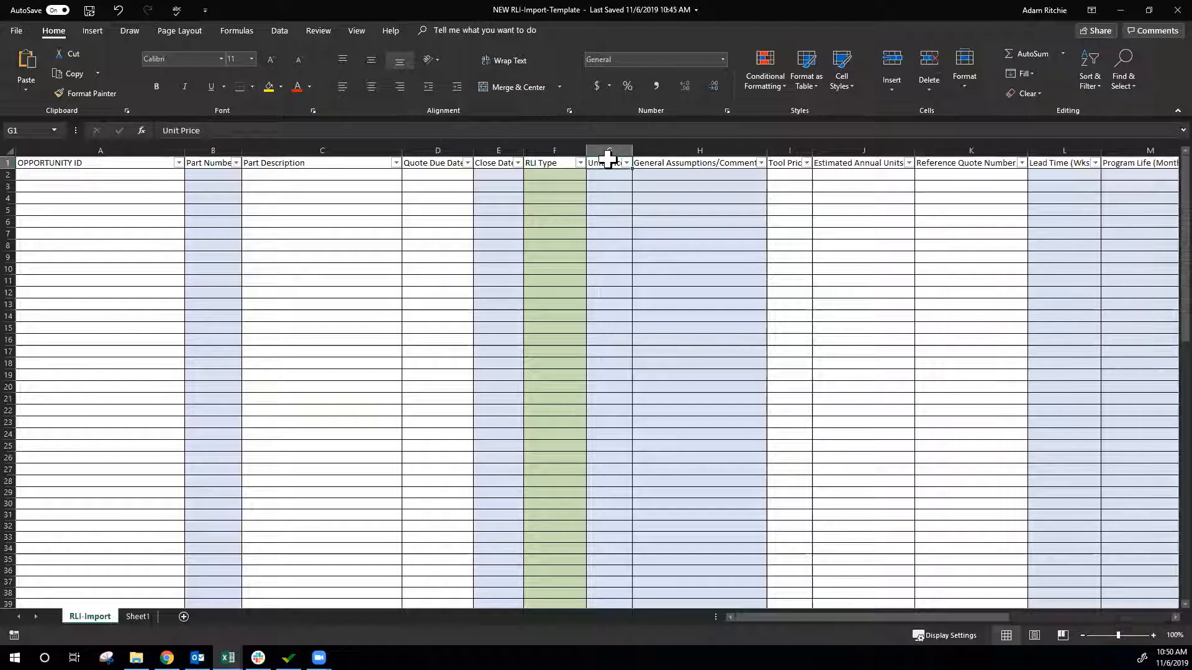
Step: Review the column headers from General Assumptions/Comments through Program Life (Months)
{"action": "key", "text": "Right"}
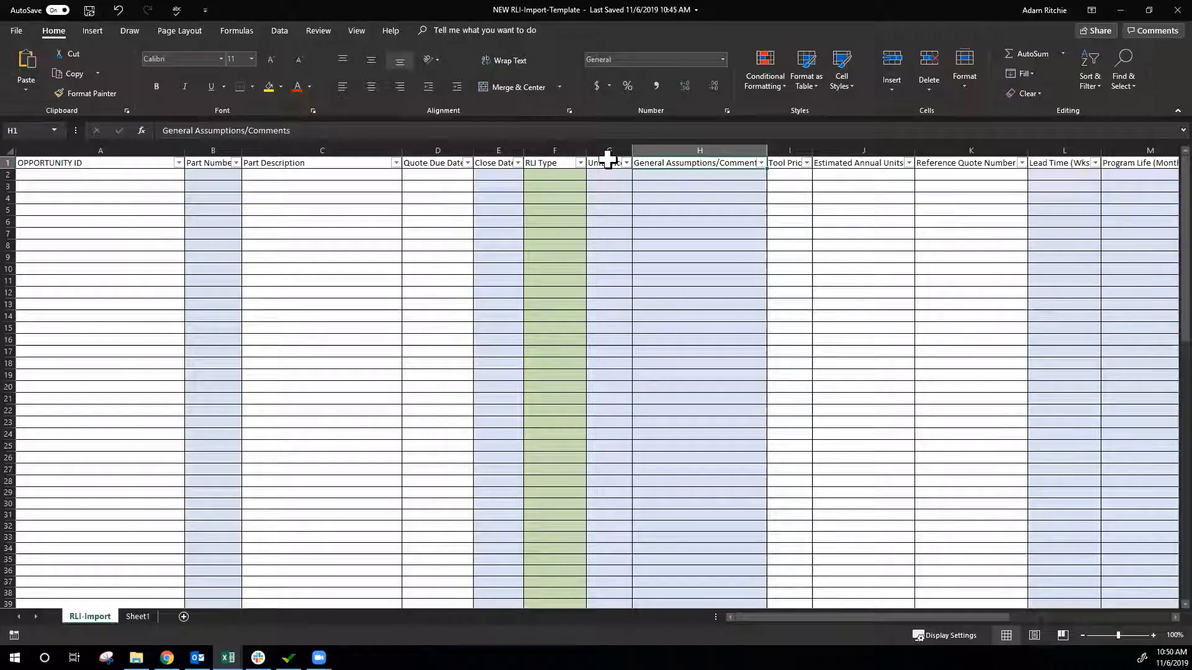
{"action": "key", "text": "Right"}
{"action": "key", "text": "Right"}
{"action": "key", "text": "Right"}
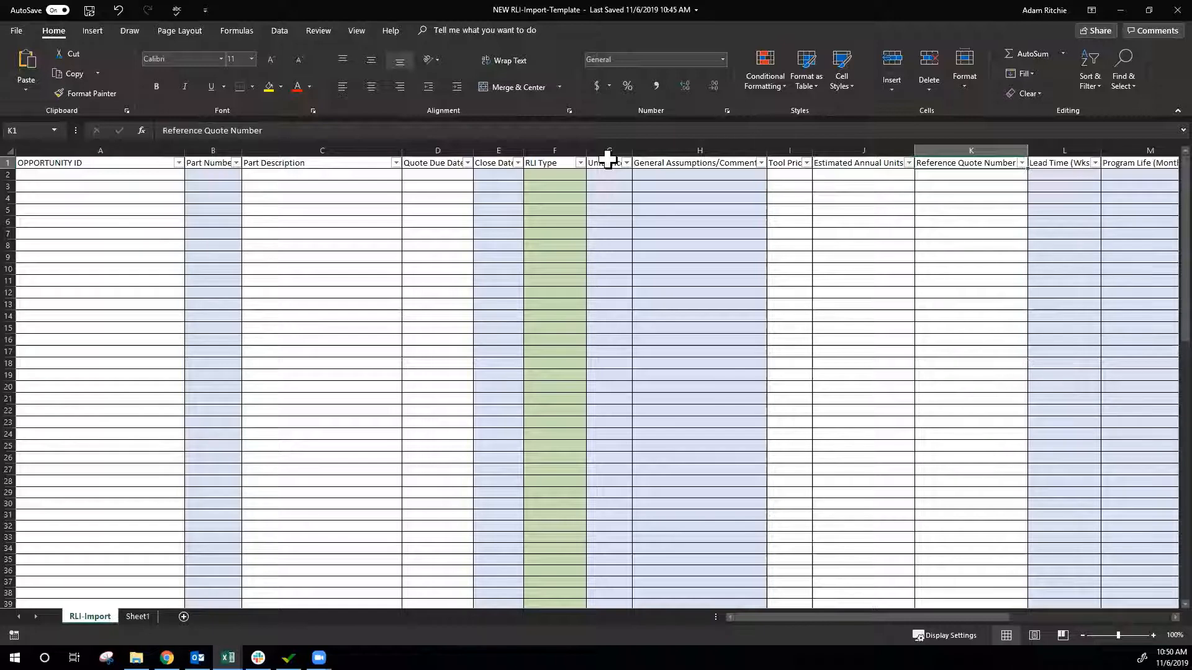
{"action": "key", "text": "Right"}
{"action": "key", "text": "Right"}
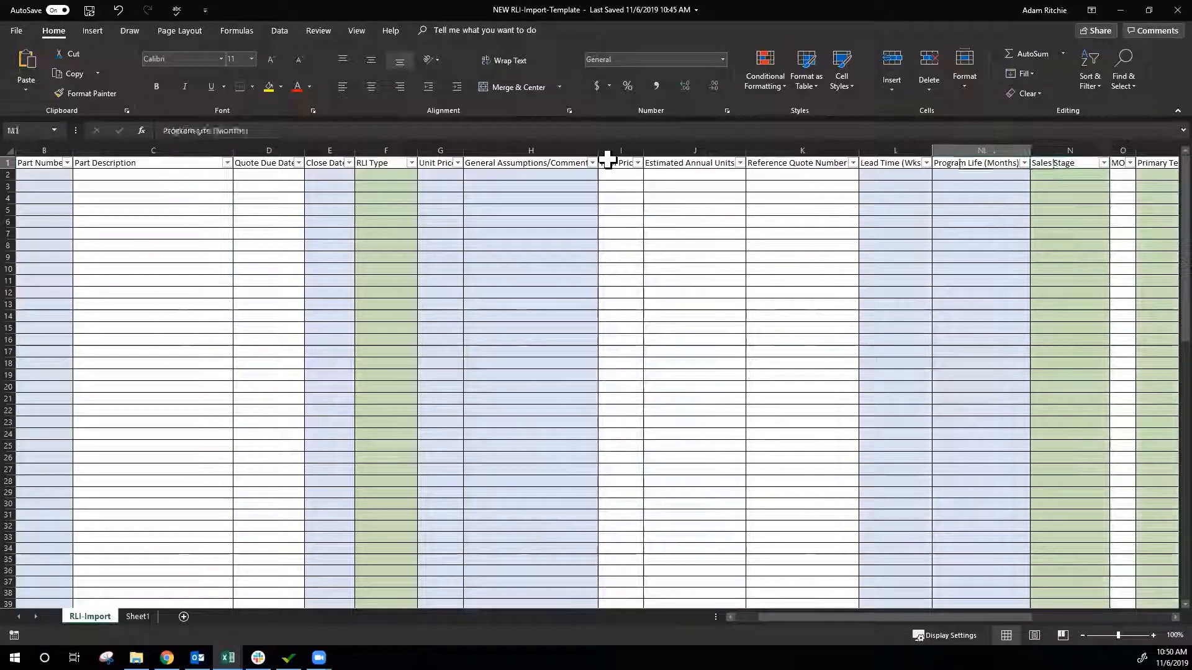
{"action": "key", "text": "Left"}
{"action": "key", "text": "Right"}
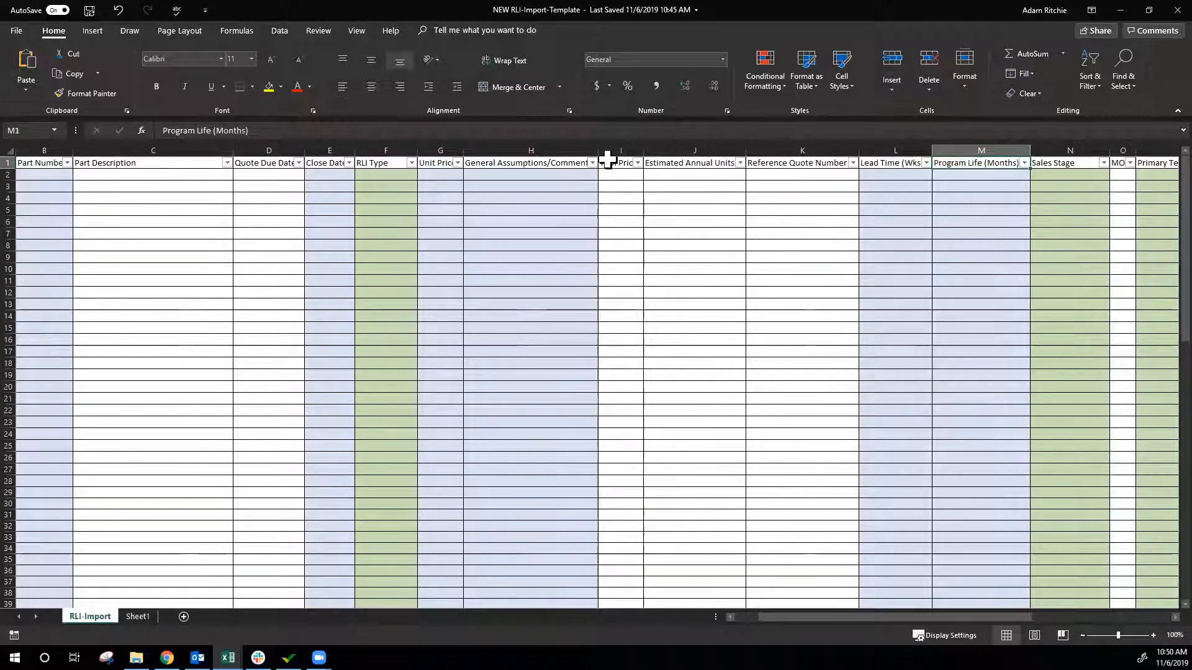
Step: Examine the Sales Stage, MO, Primary Team Name, Team ID, Last Name and Assigned User ID columns in the first data rows
{"action": "left_click", "coordinate": [512, 175]}
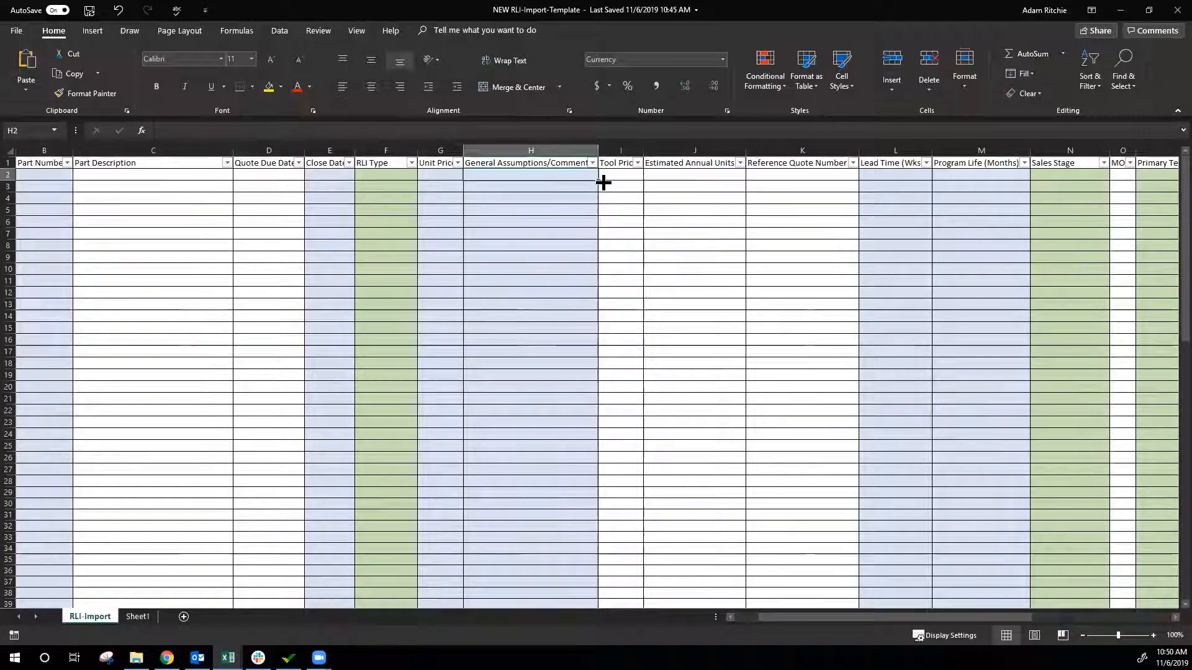
{"action": "left_click", "coordinate": [1057, 173]}
{"action": "left_click", "coordinate": [1115, 175]}
{"action": "left_click", "coordinate": [1112, 175]}
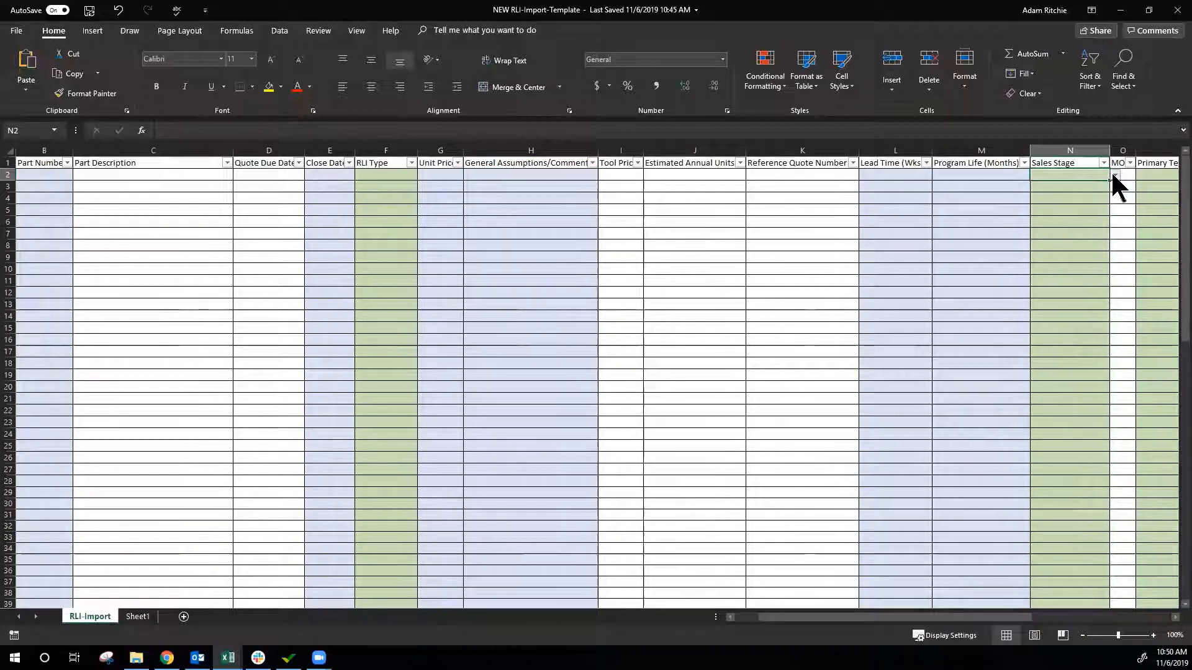
{"action": "left_click", "coordinate": [1121, 175]}
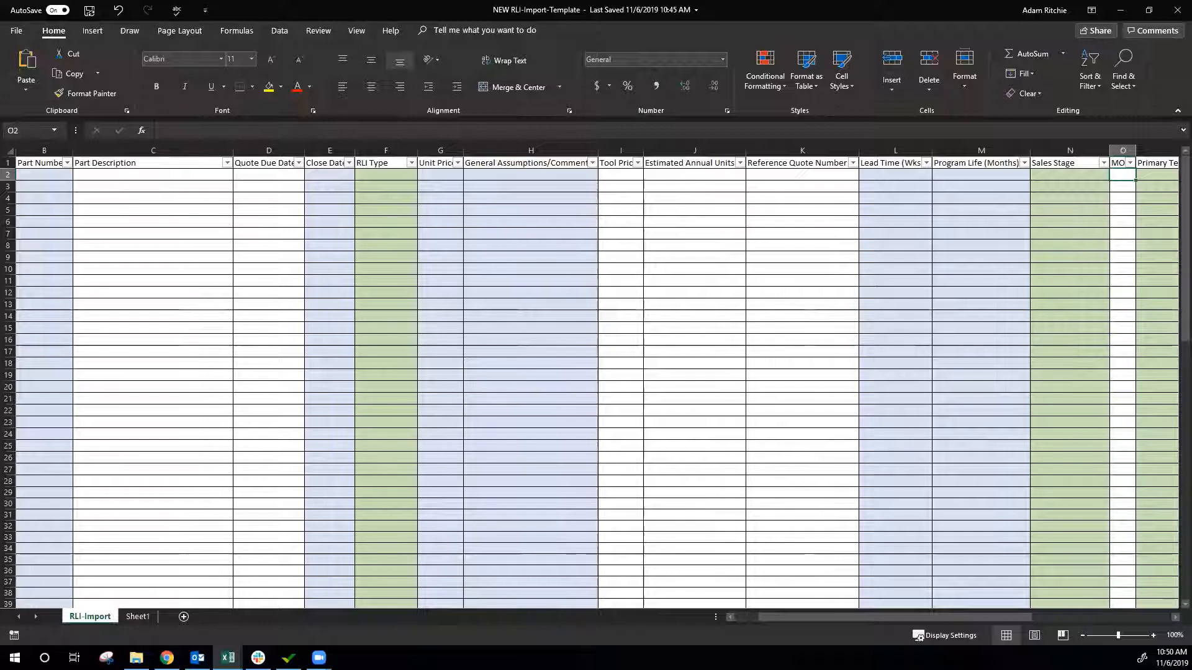
{"action": "key", "text": "Tab"}
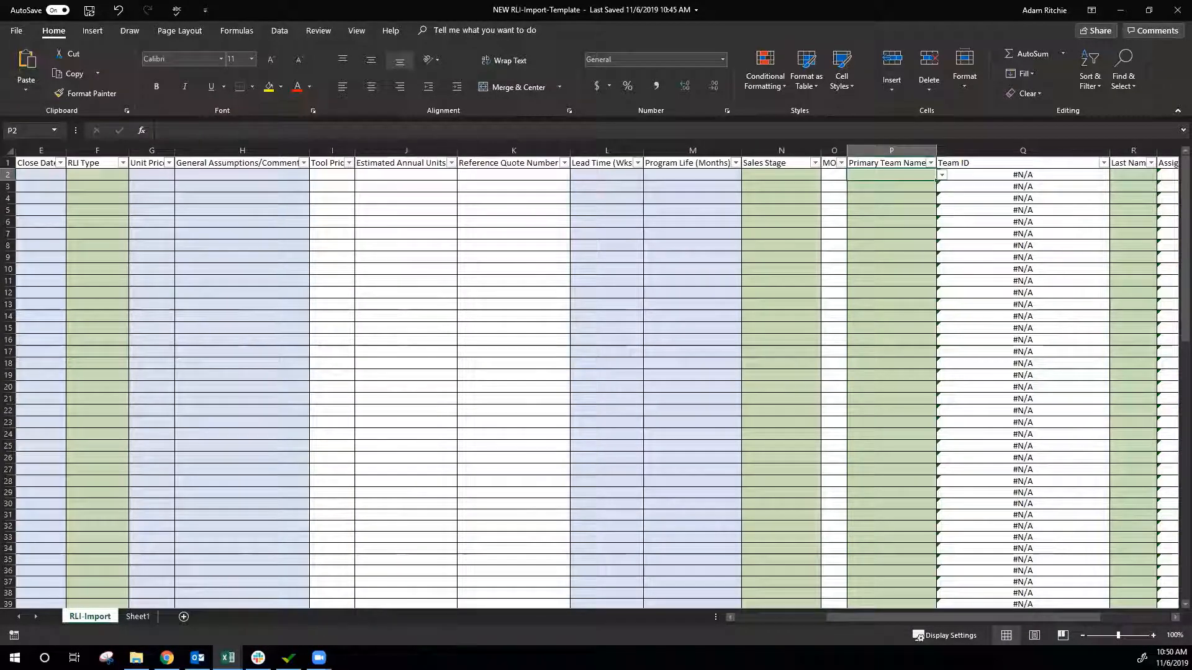
{"action": "left_click", "coordinate": [1146, 186]}
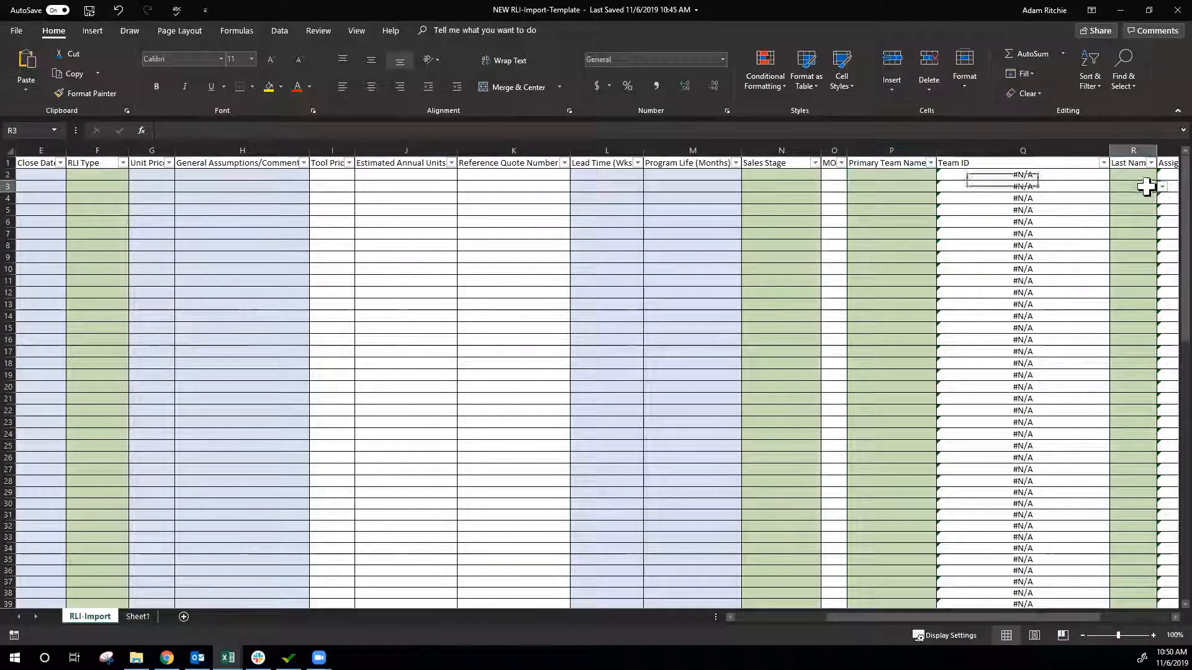
{"action": "left_click", "coordinate": [1137, 173]}
{"action": "scroll", "coordinate": [1138, 170], "scroll_direction": "right", "scroll_amount": 4}
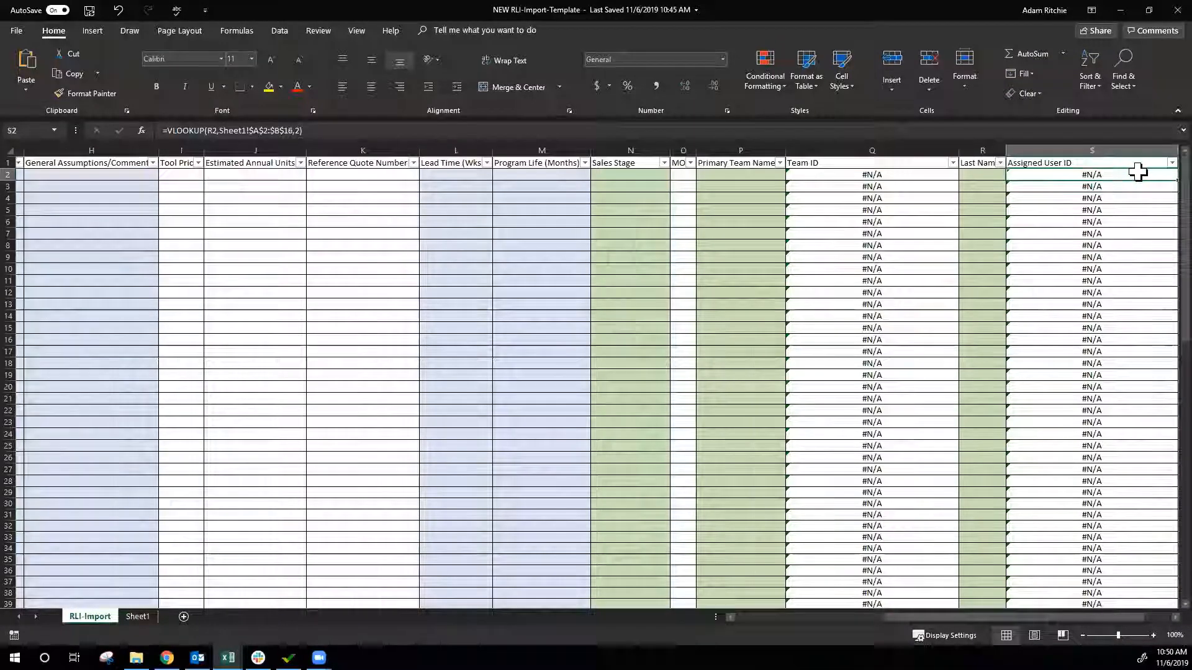
Step: Set the Primary Team Name in cell P2 to Modern Tool
{"action": "left_click", "coordinate": [578, 197]}
{"action": "left_click", "coordinate": [625, 175]}
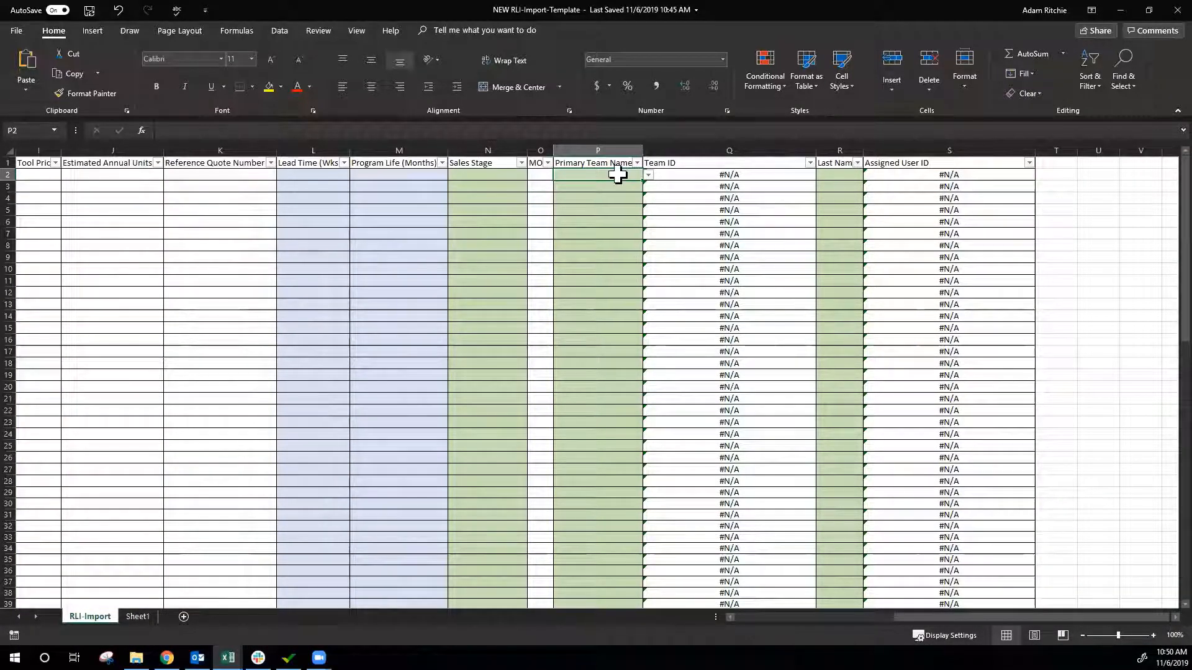
{"action": "left_click", "coordinate": [719, 141]}
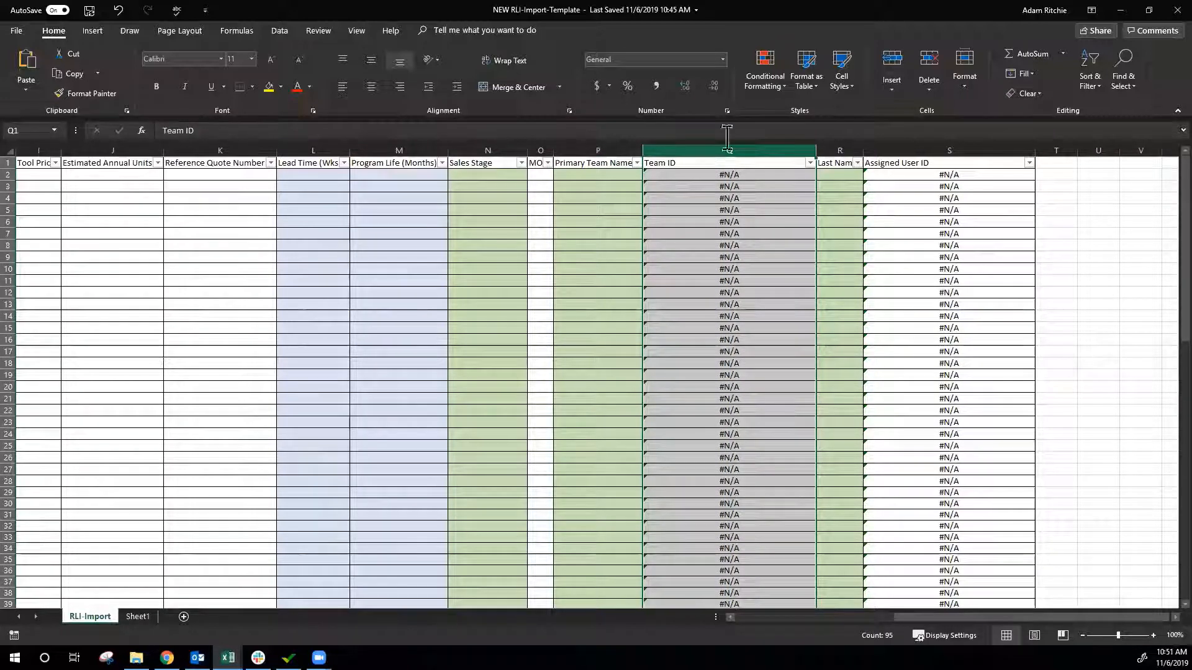
{"action": "left_click", "coordinate": [595, 166]}
{"action": "left_click", "coordinate": [627, 175]}
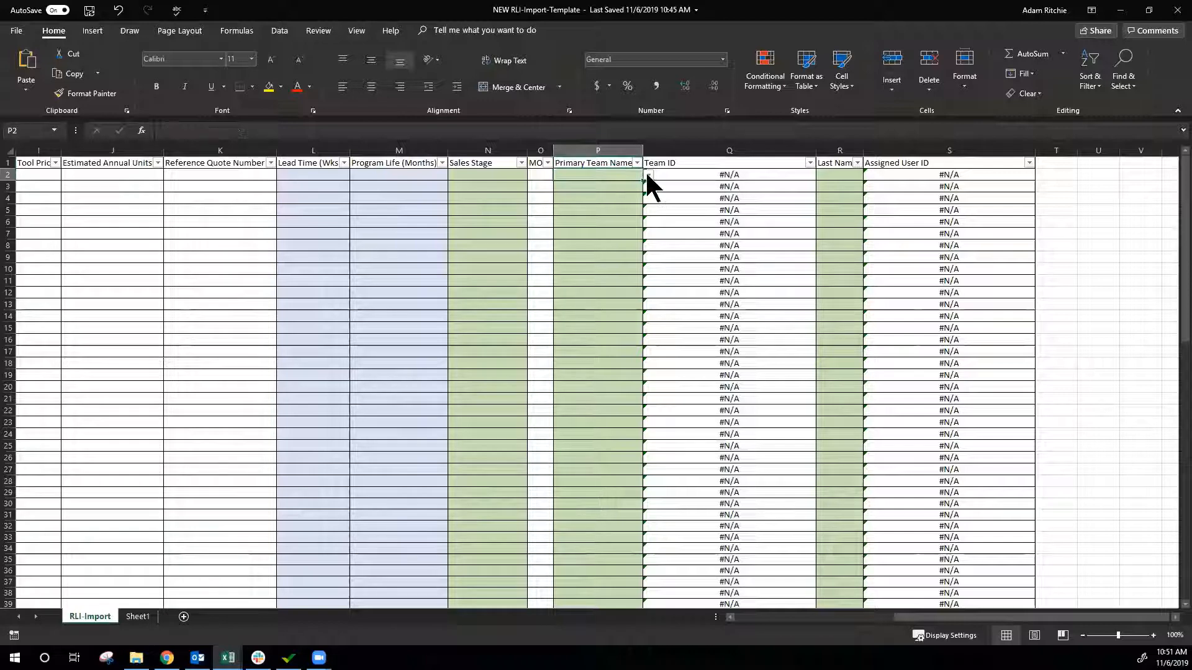
{"action": "left_click", "coordinate": [648, 174]}
{"action": "left_click", "coordinate": [616, 185]}
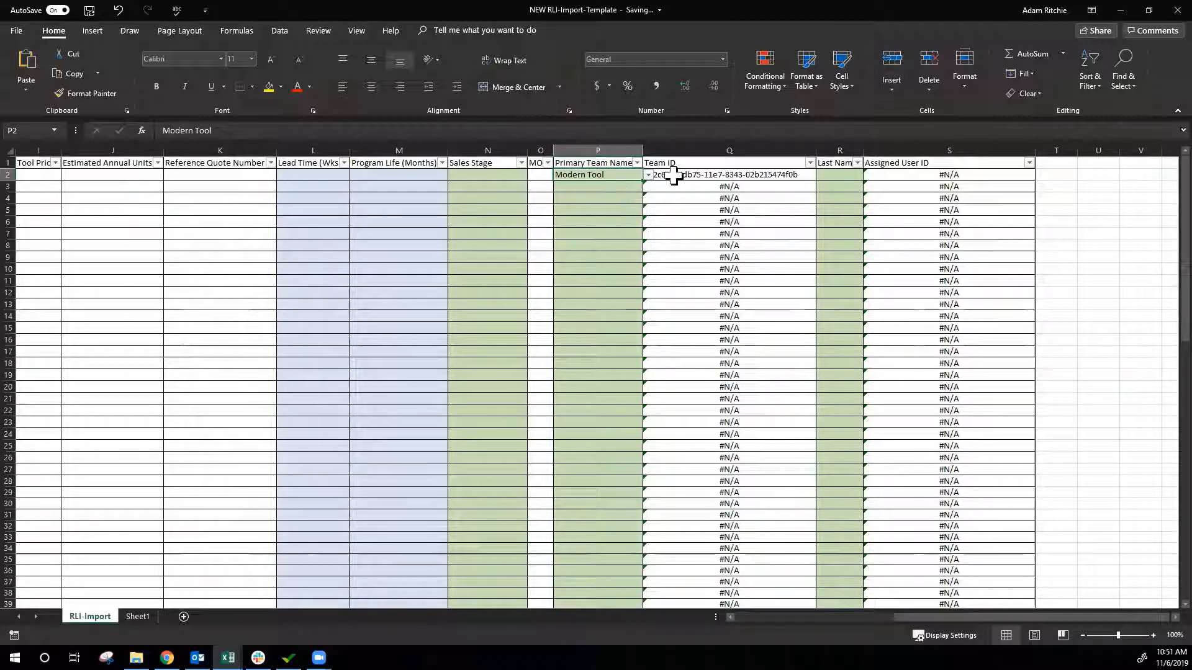
Step: Inspect the Team ID lookup formula in Q2 that depends on the primary team name
{"action": "left_click", "coordinate": [673, 175]}
{"action": "left_click", "coordinate": [612, 186]}
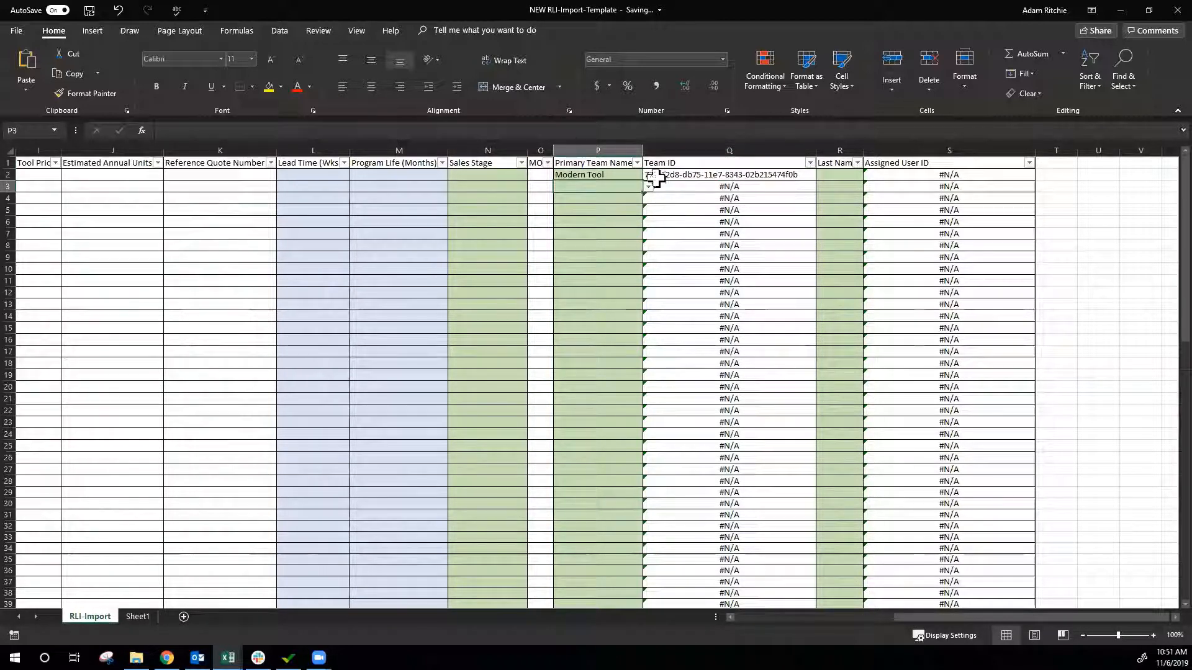
{"action": "left_click", "coordinate": [618, 175]}
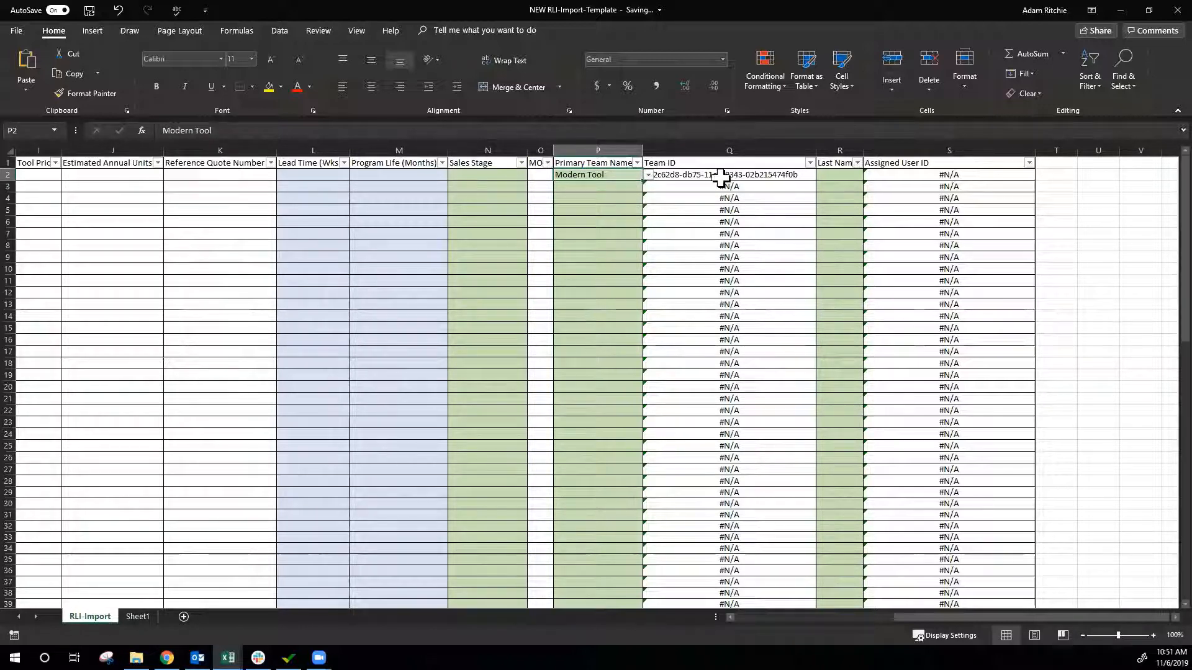
{"action": "left_click", "coordinate": [720, 177]}
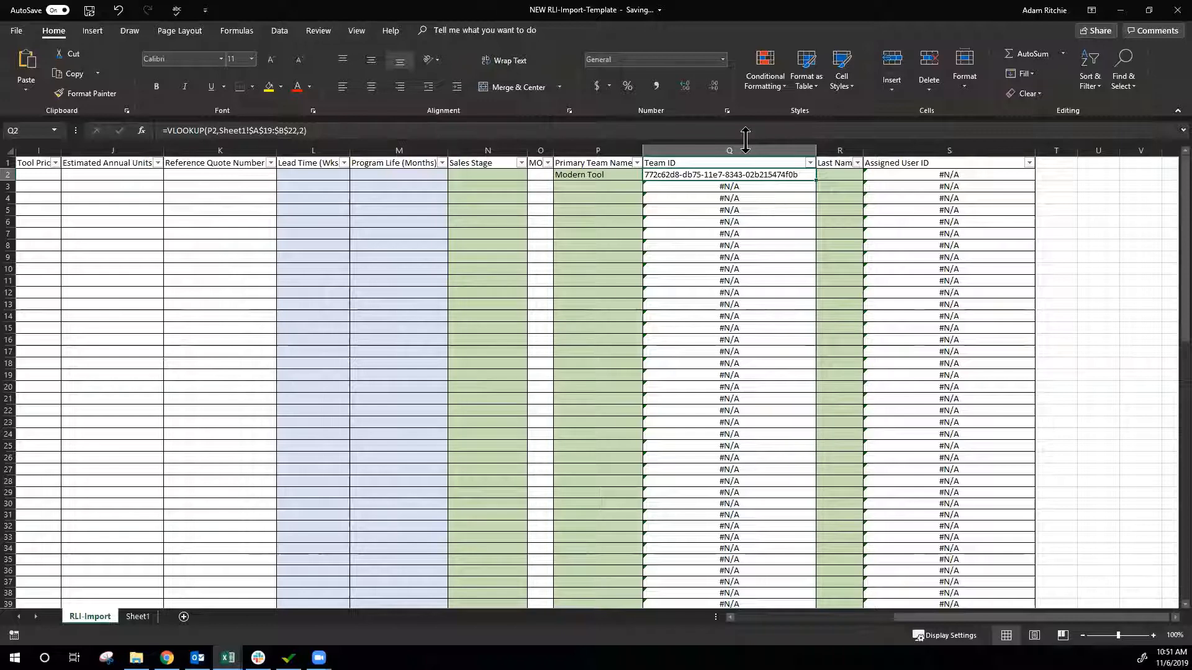
Step: Switch to the RFQ package 2-10-16-2019 workbook and review its part number, description and annual volume columns
{"action": "left_click_drag", "start_coordinate": [944, 617], "coordinate": [782, 617]}
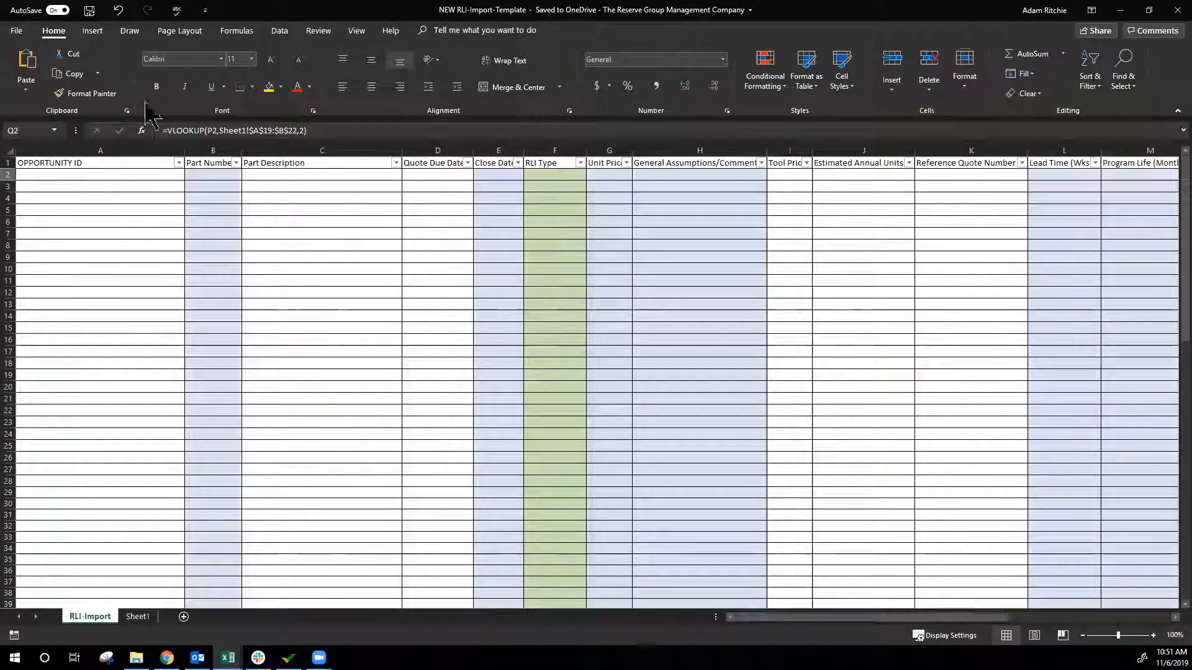
{"action": "left_click", "coordinate": [99, 328]}
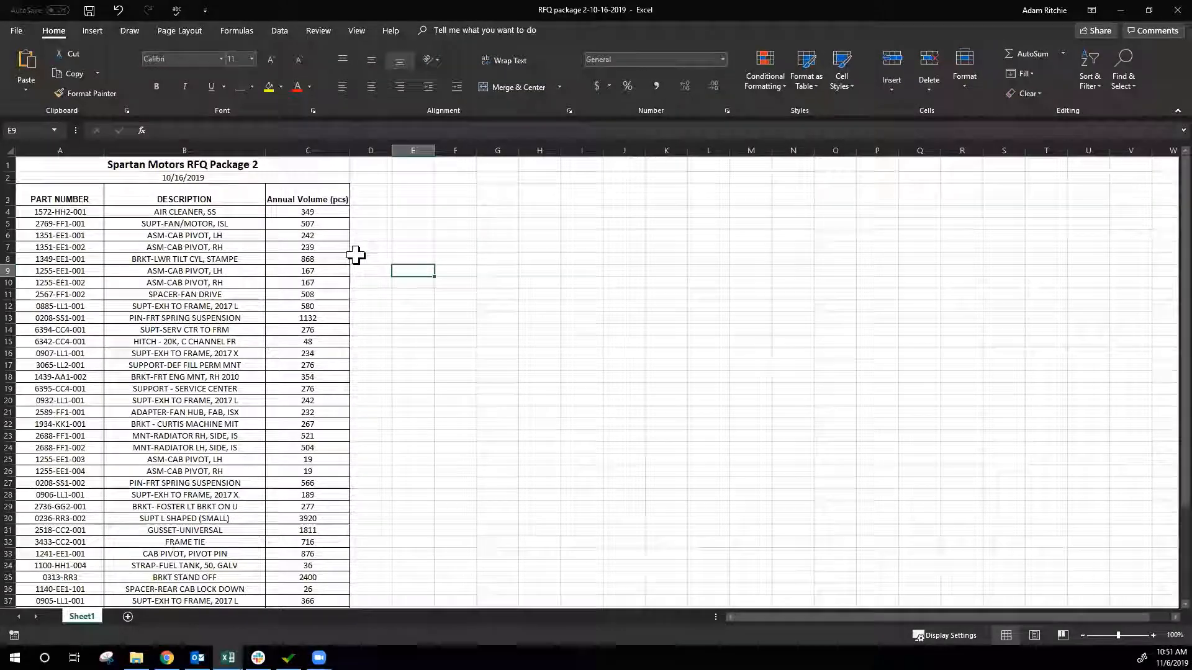
{"action": "scroll", "coordinate": [355, 254], "scroll_direction": "down", "scroll_amount": 6}
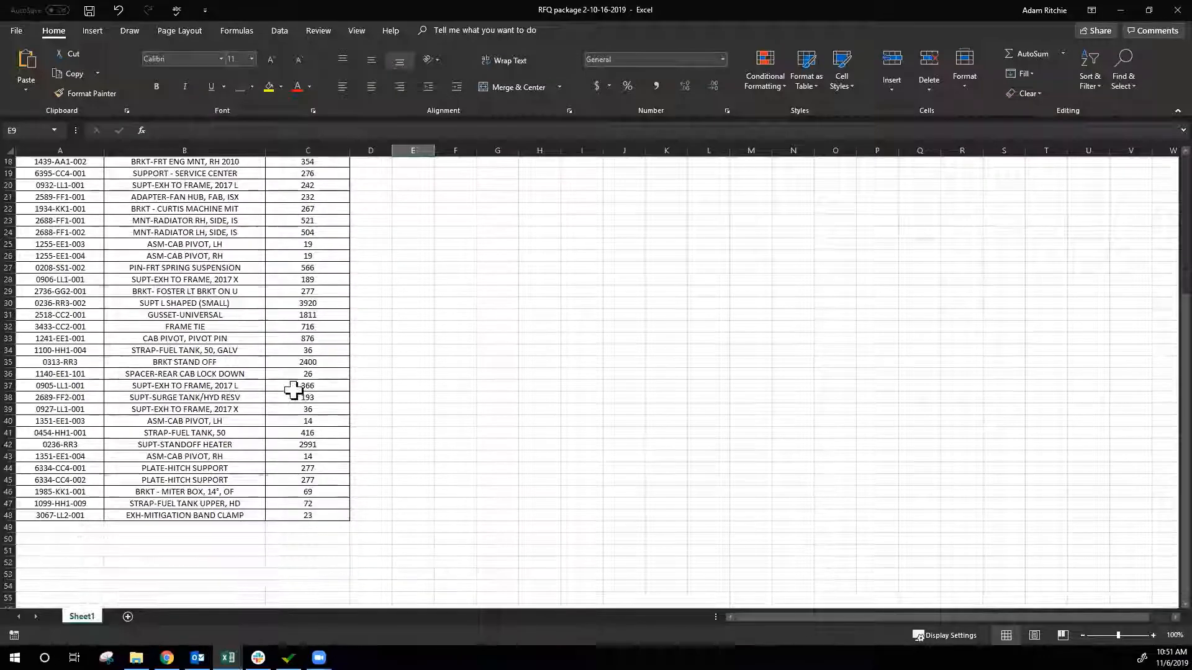
{"action": "scroll", "coordinate": [293, 390], "scroll_direction": "up", "scroll_amount": 6}
{"action": "left_click", "coordinate": [311, 198]}
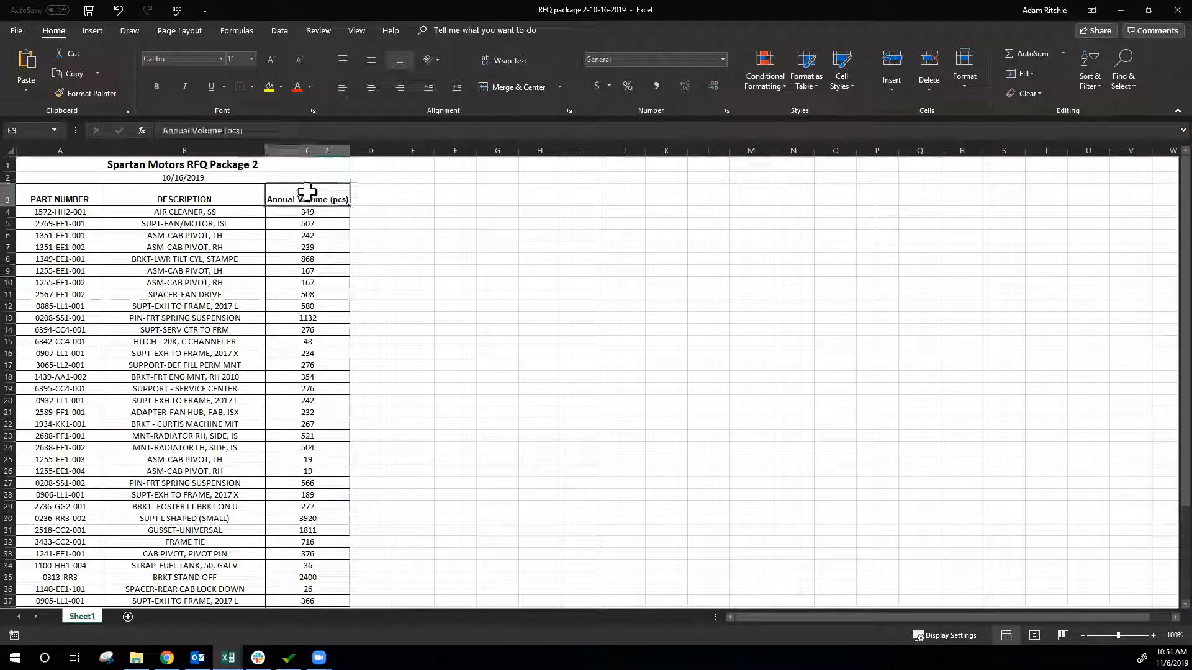
{"action": "left_click", "coordinate": [113, 202]}
{"action": "left_click", "coordinate": [74, 199]}
Step: Copy all part numbers and descriptions in A4:B48 of the RFQ package sheet
{"action": "left_click_drag", "start_coordinate": [46, 211], "coordinate": [147, 582]}
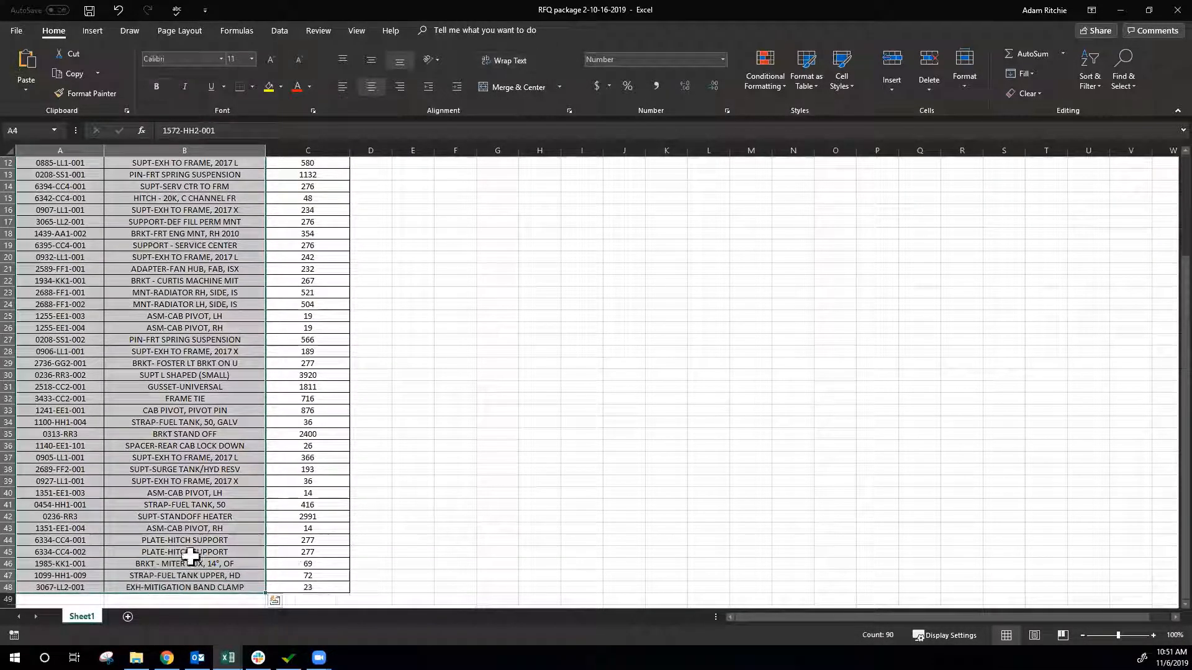
{"action": "key", "text": "ctrl+c"}
{"action": "scroll", "coordinate": [392, 435], "scroll_direction": "up", "scroll_amount": 4}
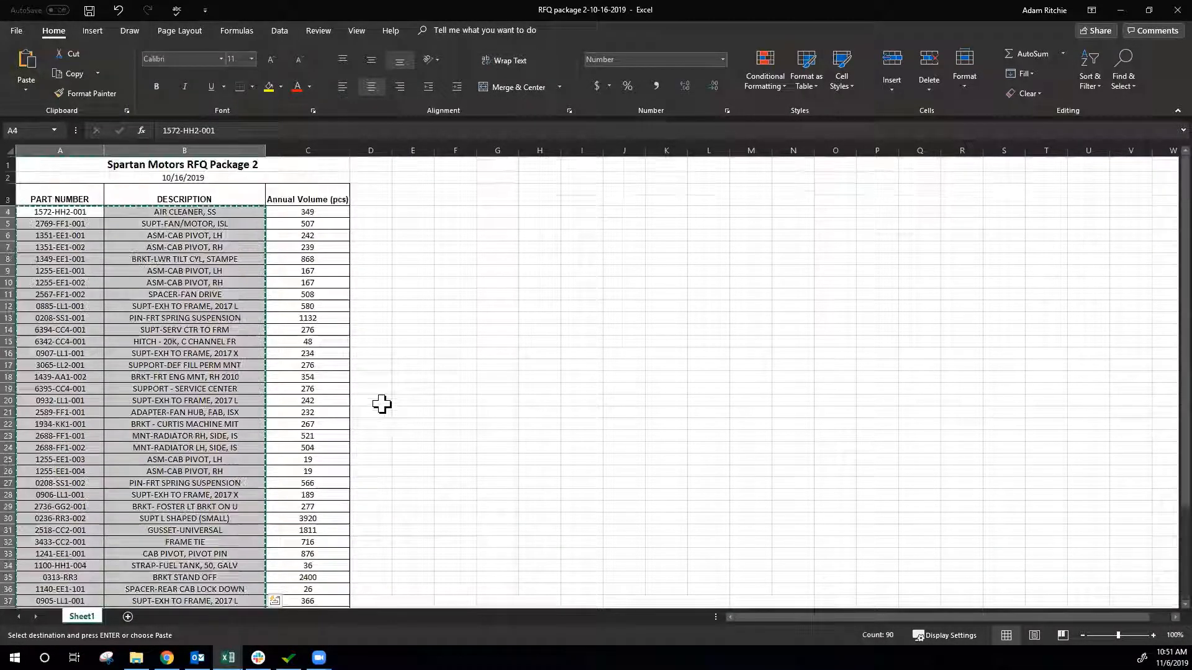
Step: Paste the copied parts as values into the import template's Part Number and Part Description columns, starting at B2, and check the rows
{"action": "key", "text": "alt+Tab"}
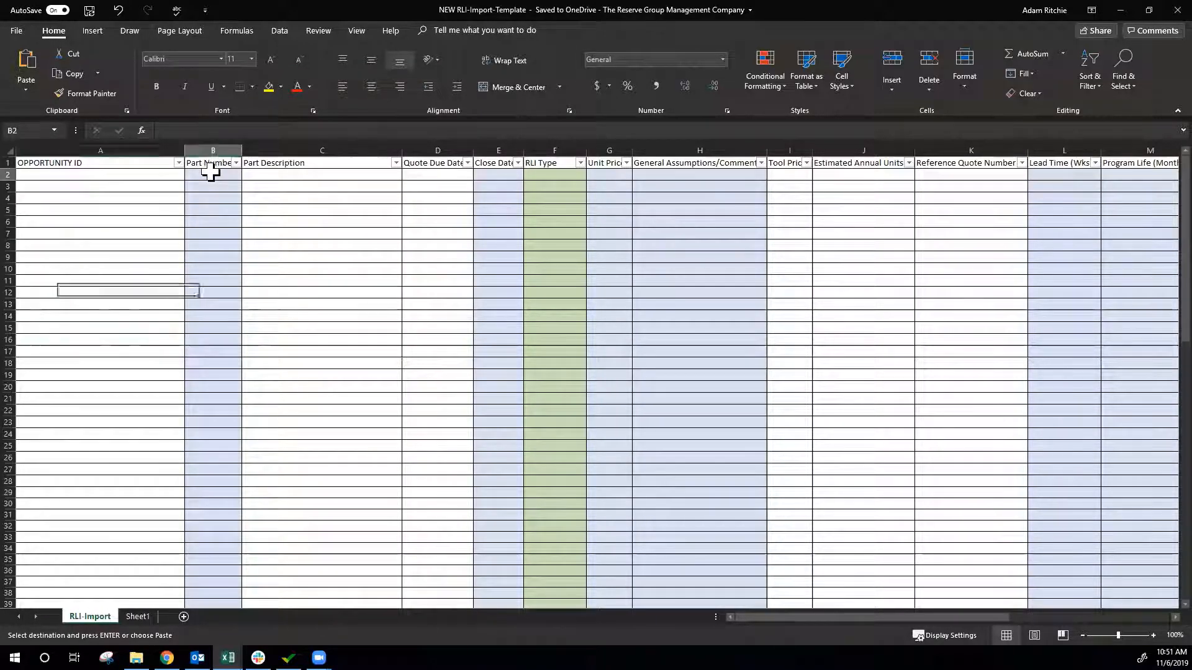
{"action": "left_click", "coordinate": [210, 174]}
{"action": "right_click", "coordinate": [214, 175]}
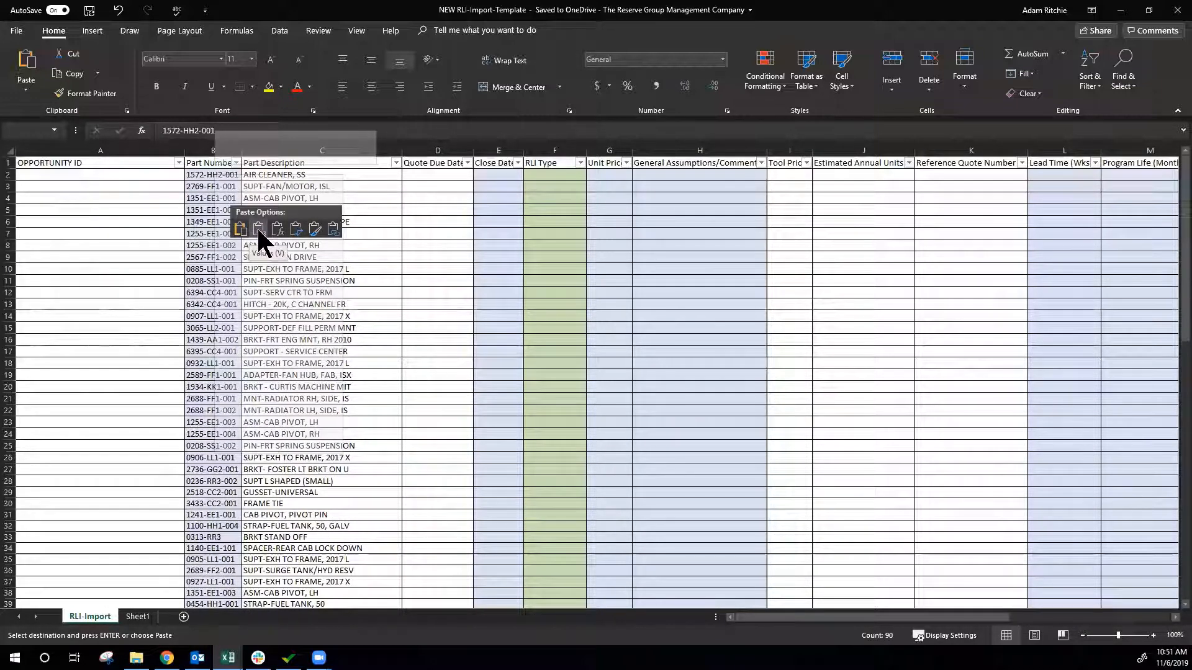
{"action": "left_click", "coordinate": [259, 230]}
{"action": "left_click", "coordinate": [311, 234]}
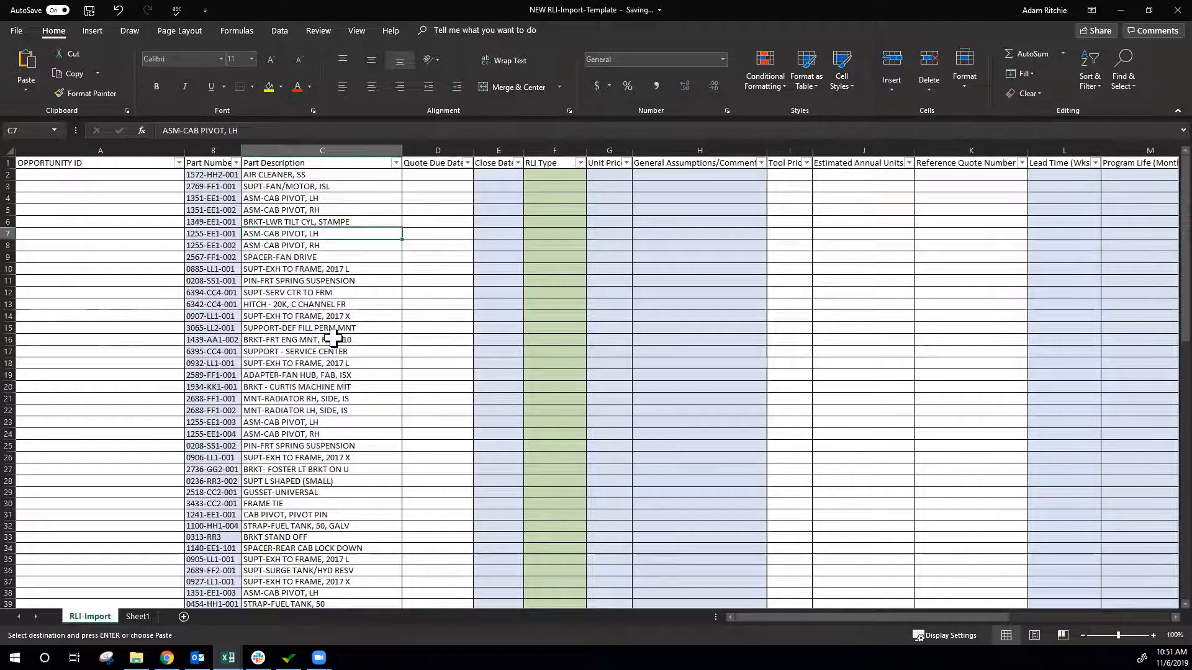
{"action": "scroll", "coordinate": [333, 338], "scroll_direction": "down", "scroll_amount": 10}
{"action": "scroll", "coordinate": [335, 335], "scroll_direction": "up", "scroll_amount": 10}
Step: Copy the annual volumes in C4:C48 of the RFQ package sheet and return to the import template
{"action": "key", "text": "alt+Tab"}
{"action": "left_click_drag", "start_coordinate": [307, 184], "coordinate": [306, 554]}
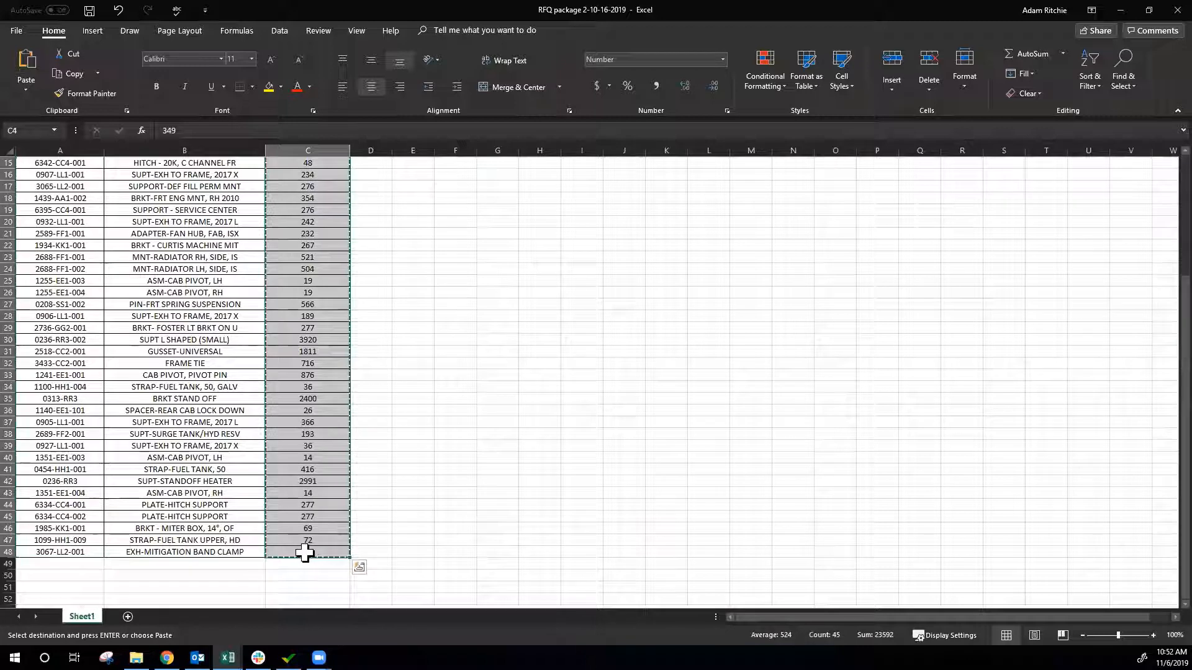
{"action": "key", "text": "alt+Tab"}
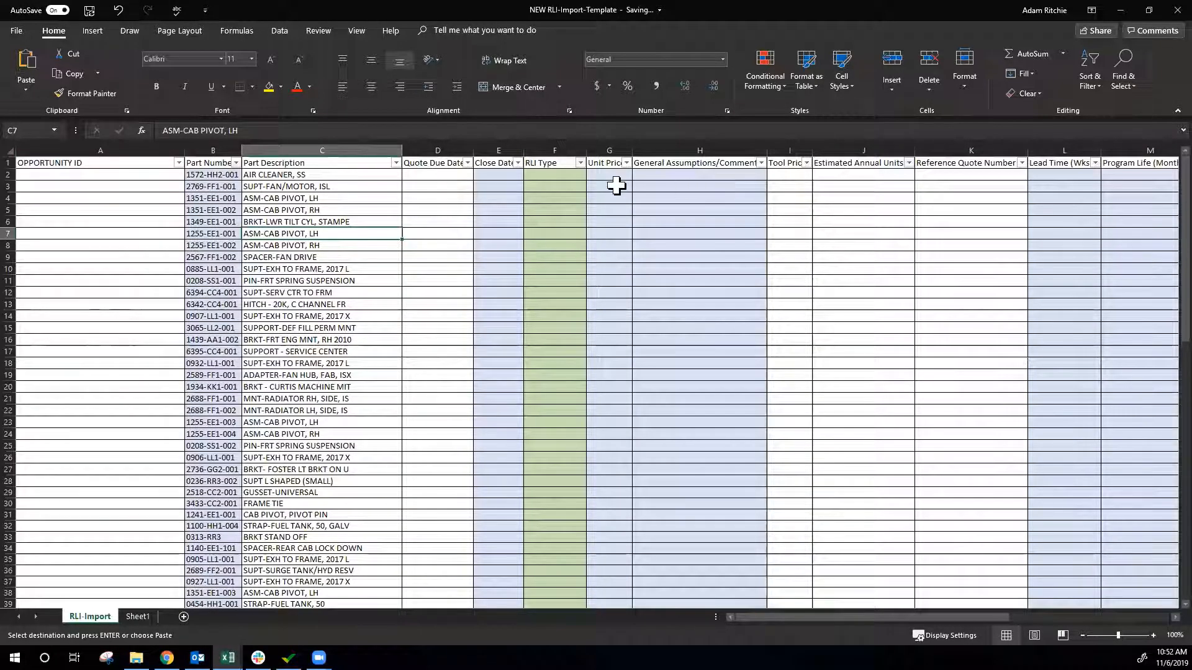
Step: Paste the copied annual volumes as values into the Estimated Annual Units column, starting at J2
{"action": "left_click", "coordinate": [880, 200]}
{"action": "key", "text": "Right"}
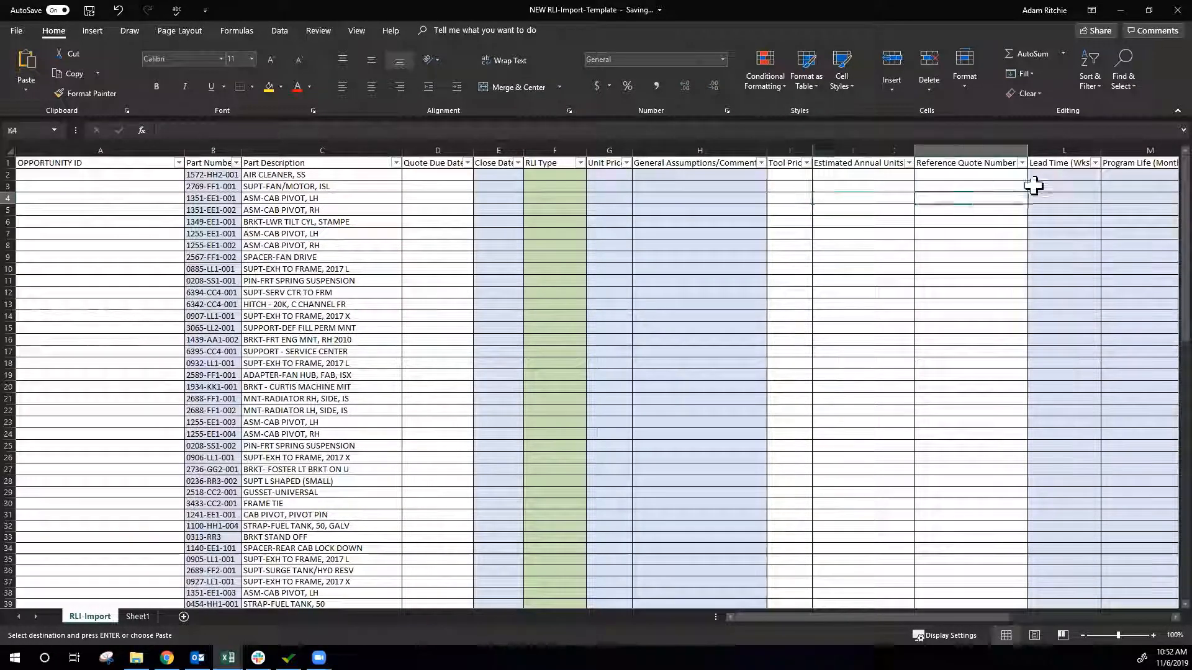
{"action": "key", "text": "Right"}
{"action": "key", "text": "Right"}
{"action": "key", "text": "Right"}
{"action": "key", "text": "Right"}
{"action": "key", "text": "Right"}
{"action": "key", "text": "Right"}
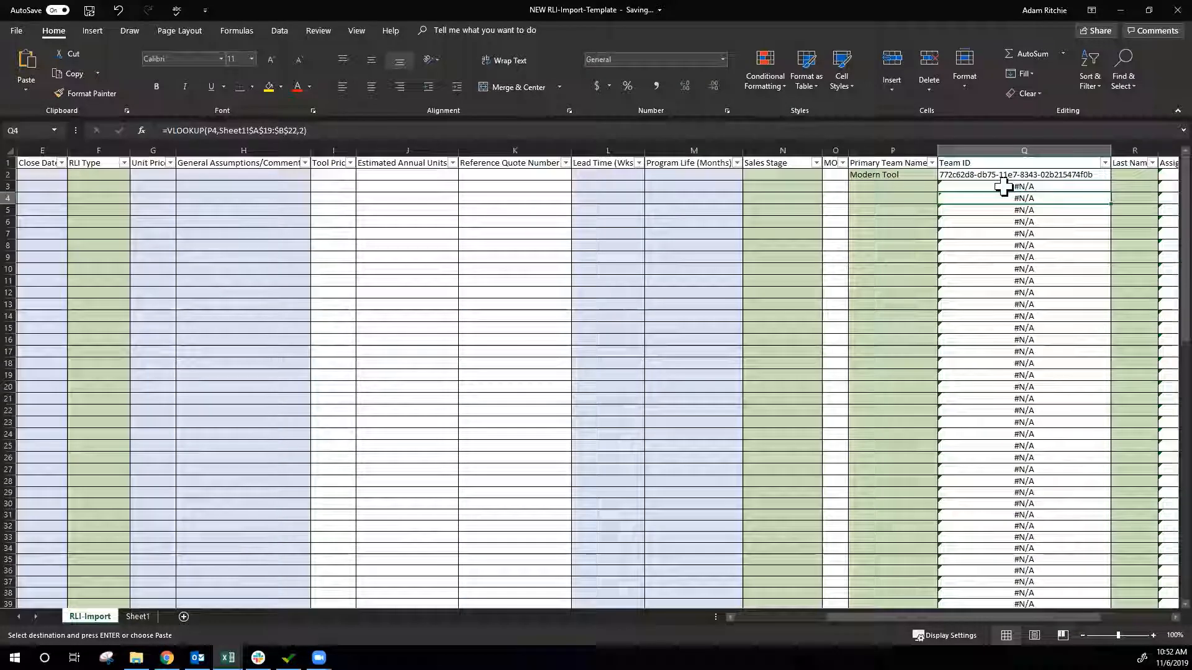
{"action": "key", "text": "Left"}
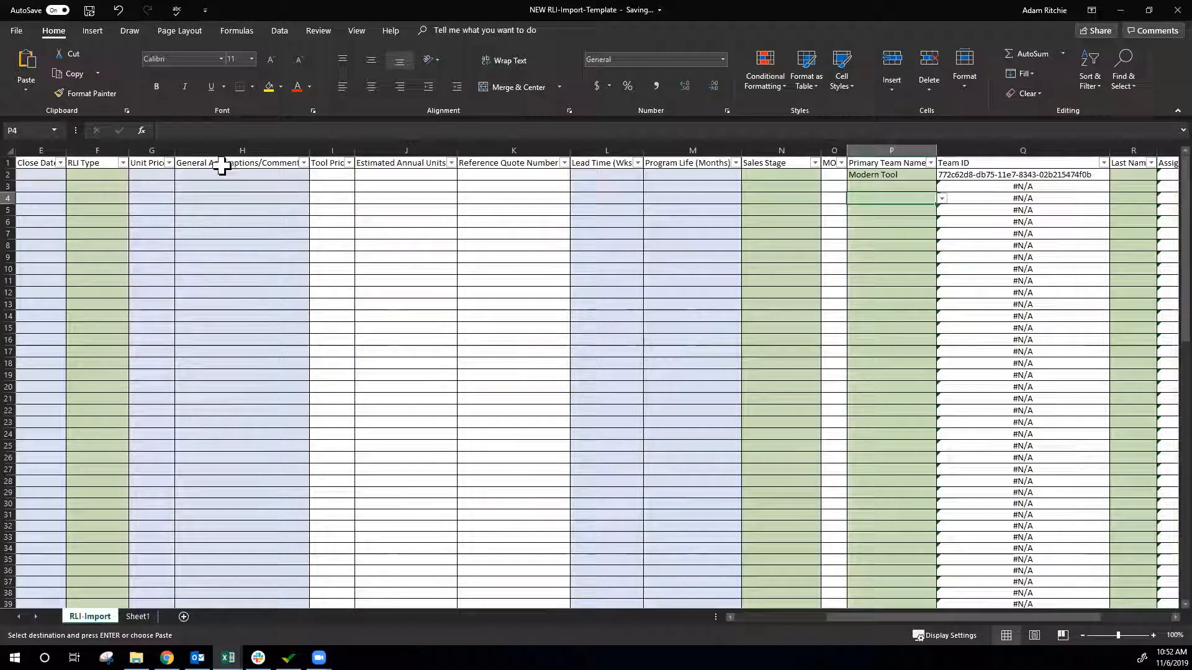
{"action": "left_click", "coordinate": [404, 177]}
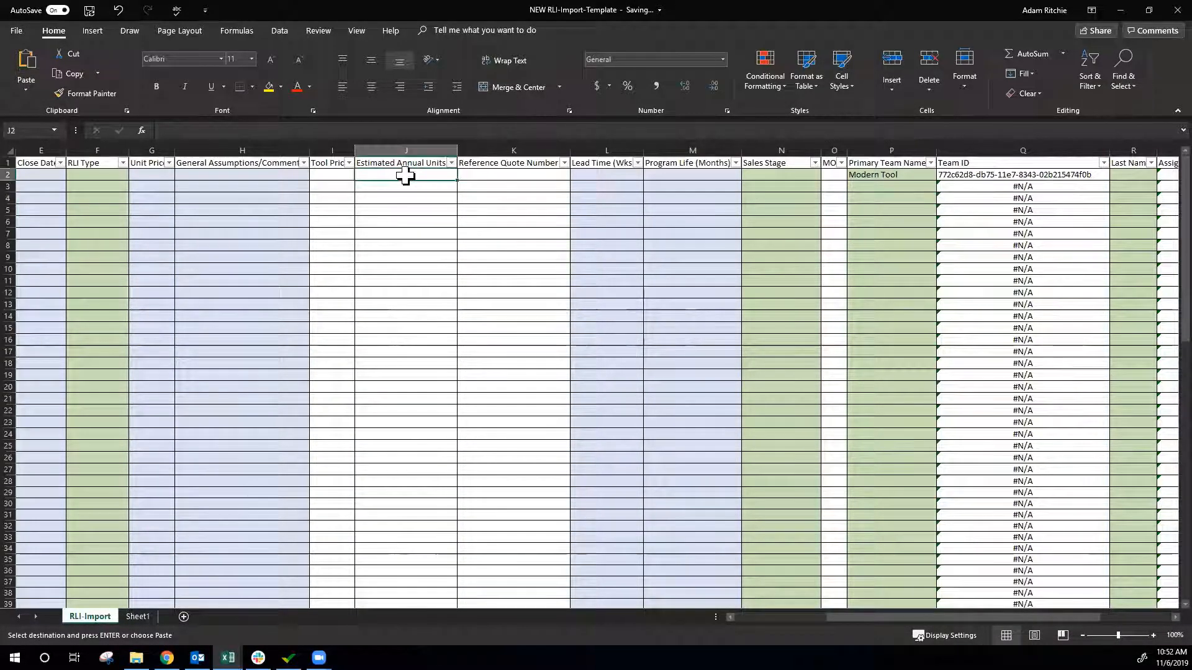
{"action": "right_click", "coordinate": [419, 177]}
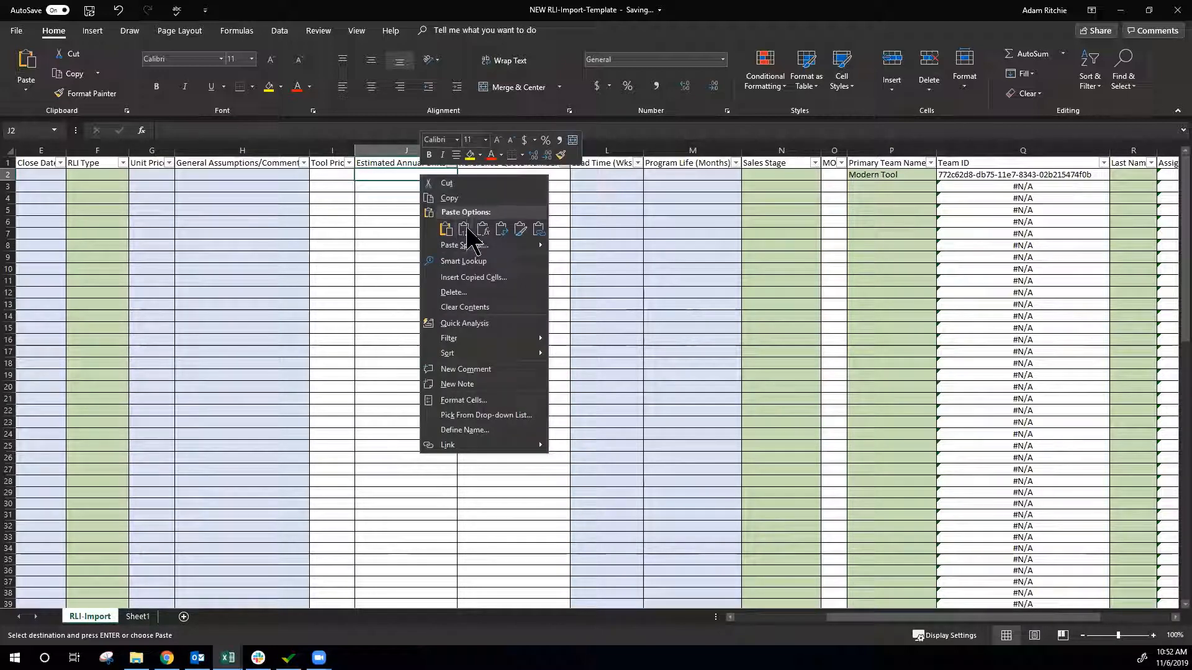
{"action": "left_click", "coordinate": [470, 239]}
{"action": "left_click", "coordinate": [394, 282]}
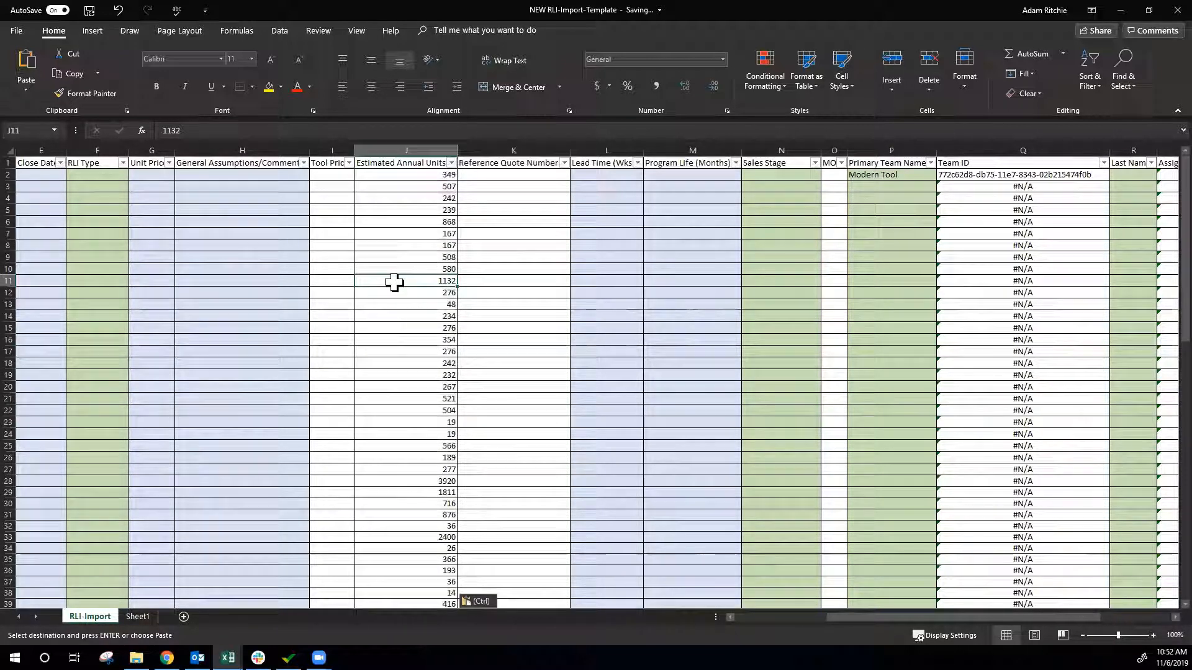
{"action": "left_click", "coordinate": [399, 174]}
{"action": "right_click", "coordinate": [398, 173]}
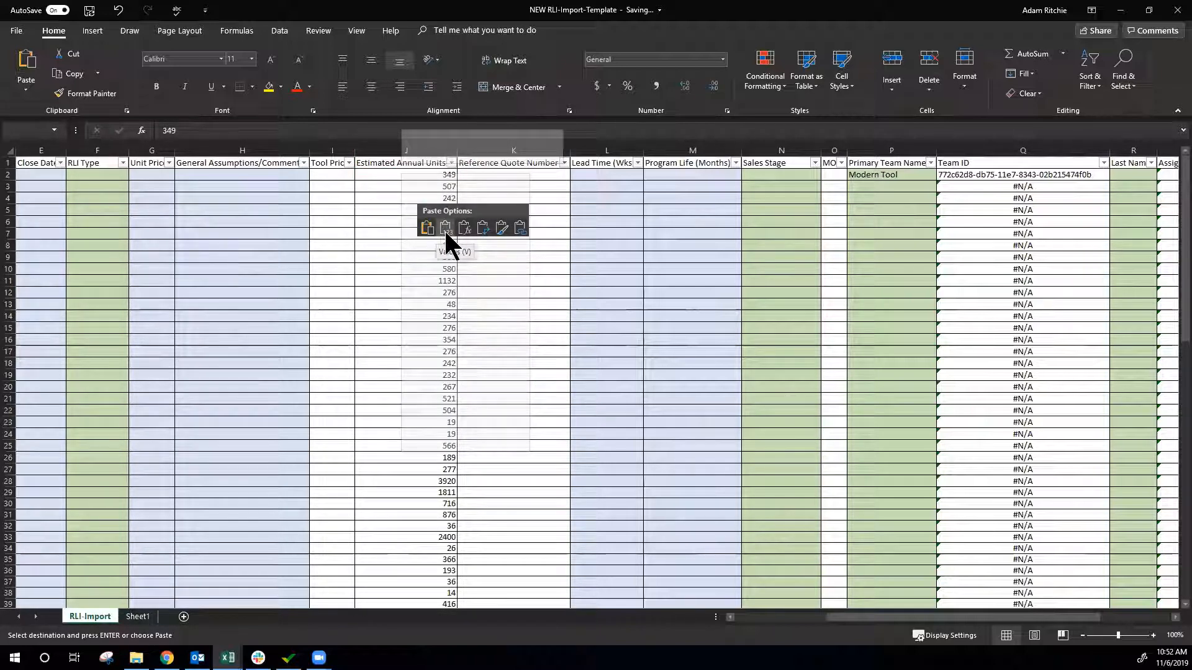
Step: Switch to the RFQ Package 2 opportunity in SugarCRM and copy its record ID from the web address
{"action": "key", "text": "Escape"}
{"action": "left_click", "coordinate": [401, 281]}
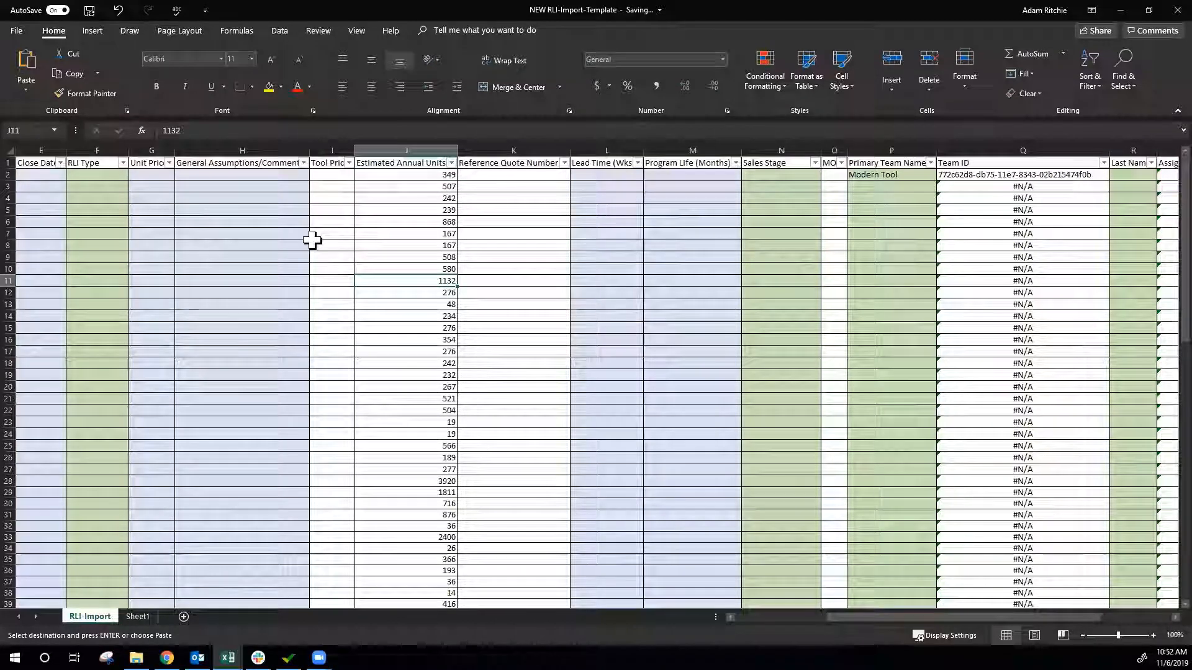
{"action": "scroll", "coordinate": [13, 223], "scroll_direction": "left", "scroll_amount": 4}
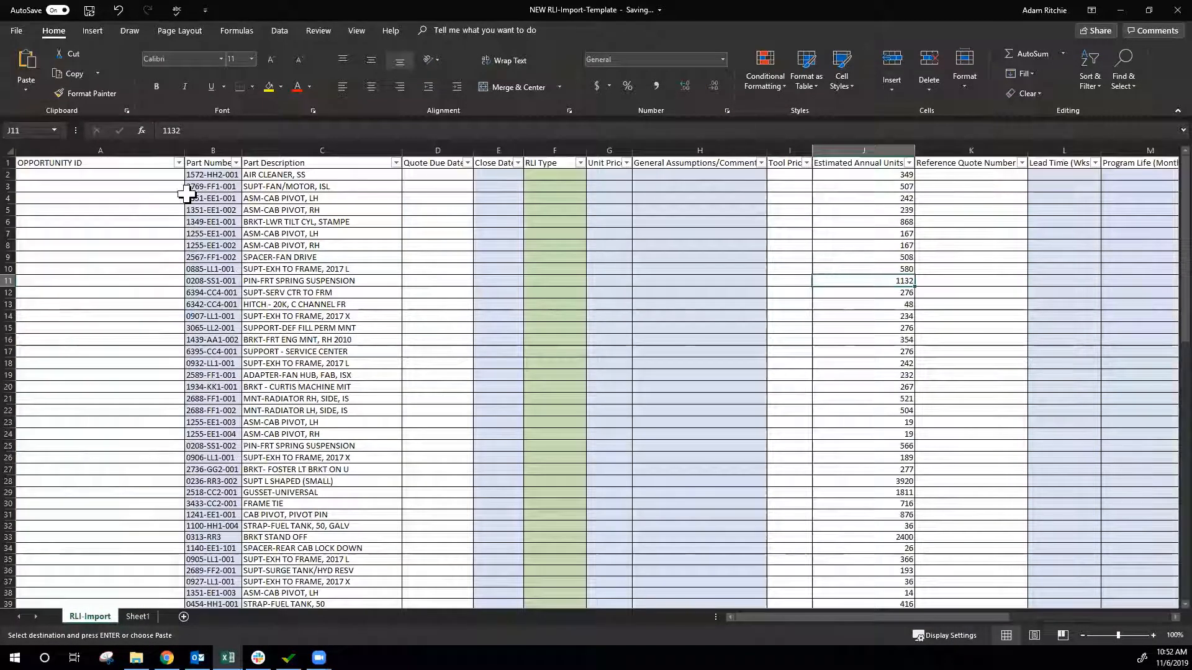
{"action": "left_click", "coordinate": [417, 210]}
{"action": "left_click", "coordinate": [180, 180]}
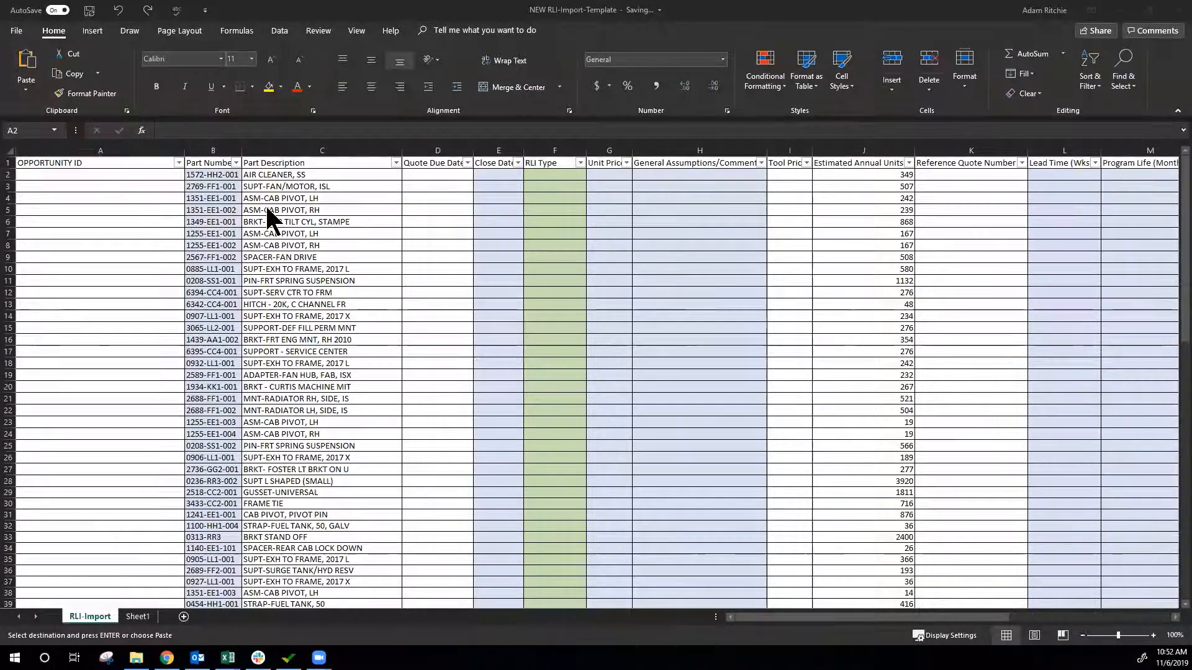
{"action": "key", "text": "alt+Tab"}
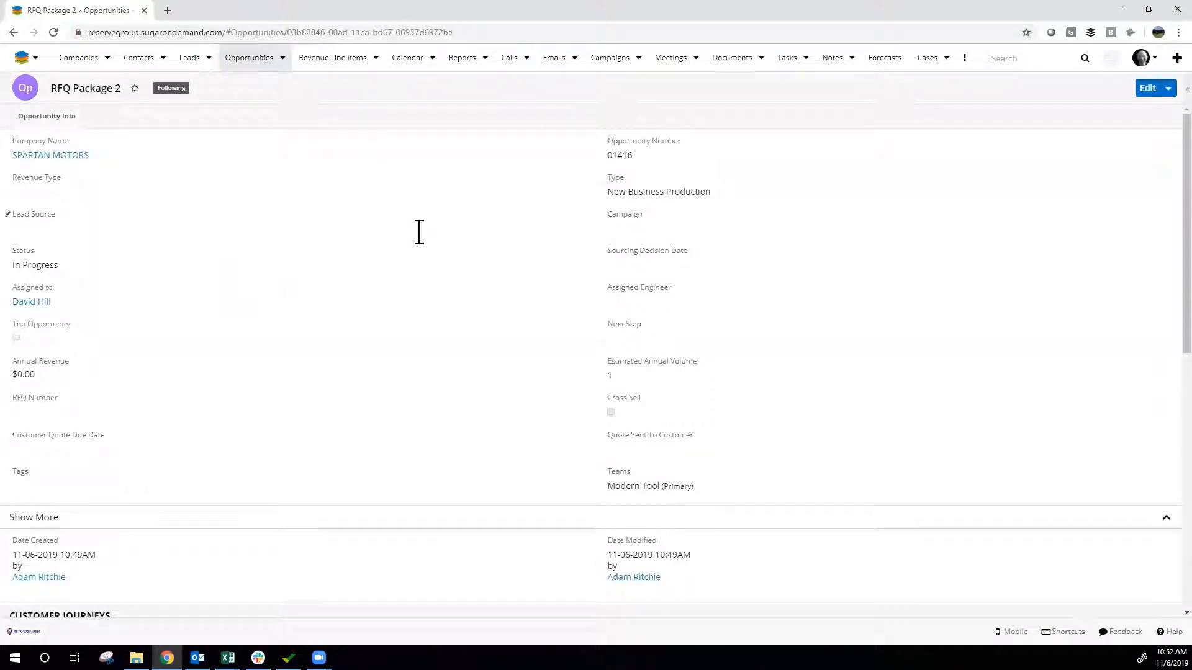
{"action": "left_click_drag", "start_coordinate": [465, 36], "coordinate": [287, 47]}
{"action": "key", "text": "ctrl+c"}
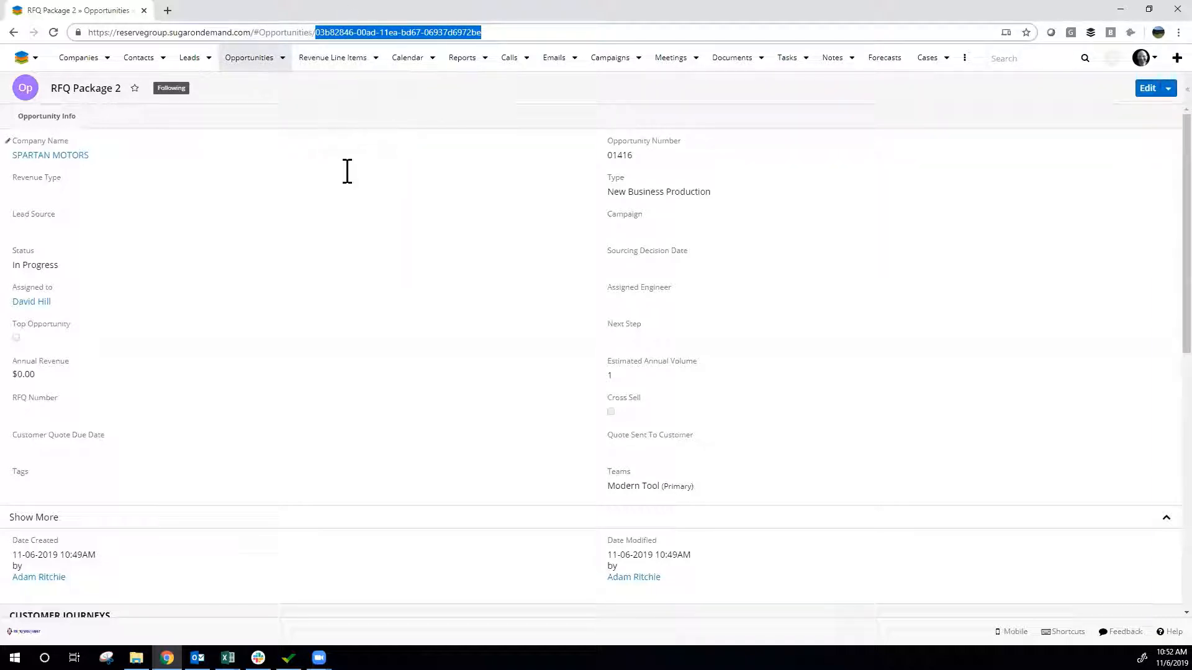
Step: Paste the copied record ID into A2 of the import template's OPPORTUNITY ID column and fill it down to row 46
{"action": "key", "text": "alt+Tab"}
{"action": "right_click", "coordinate": [144, 174]}
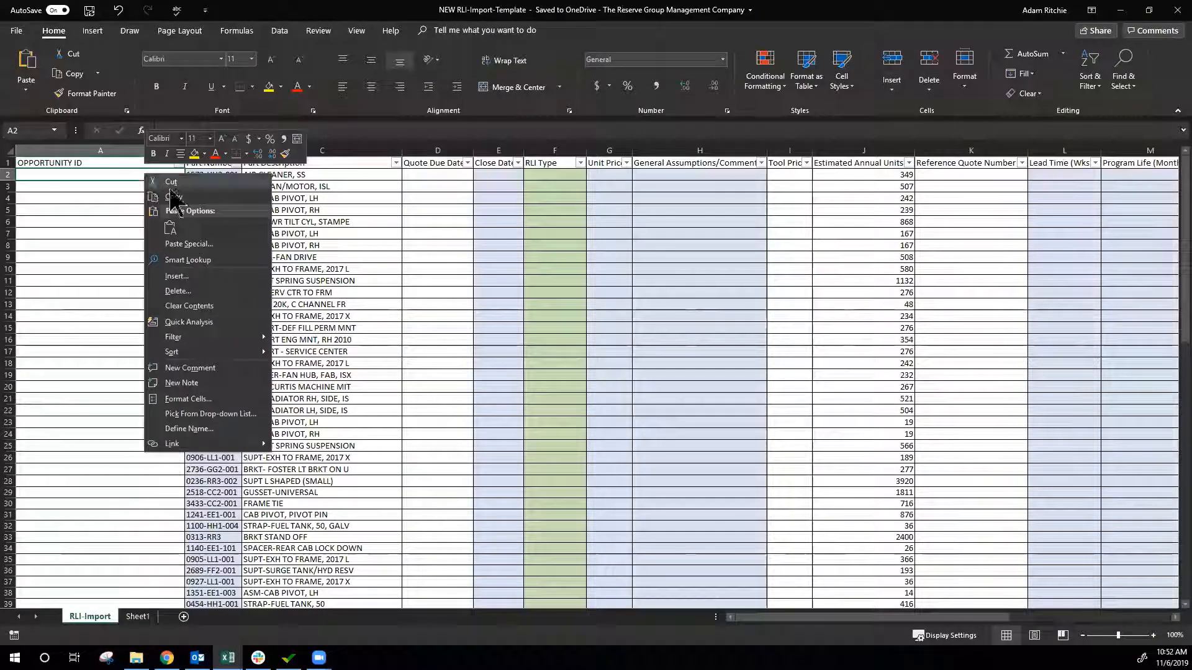
{"action": "left_click", "coordinate": [166, 223]}
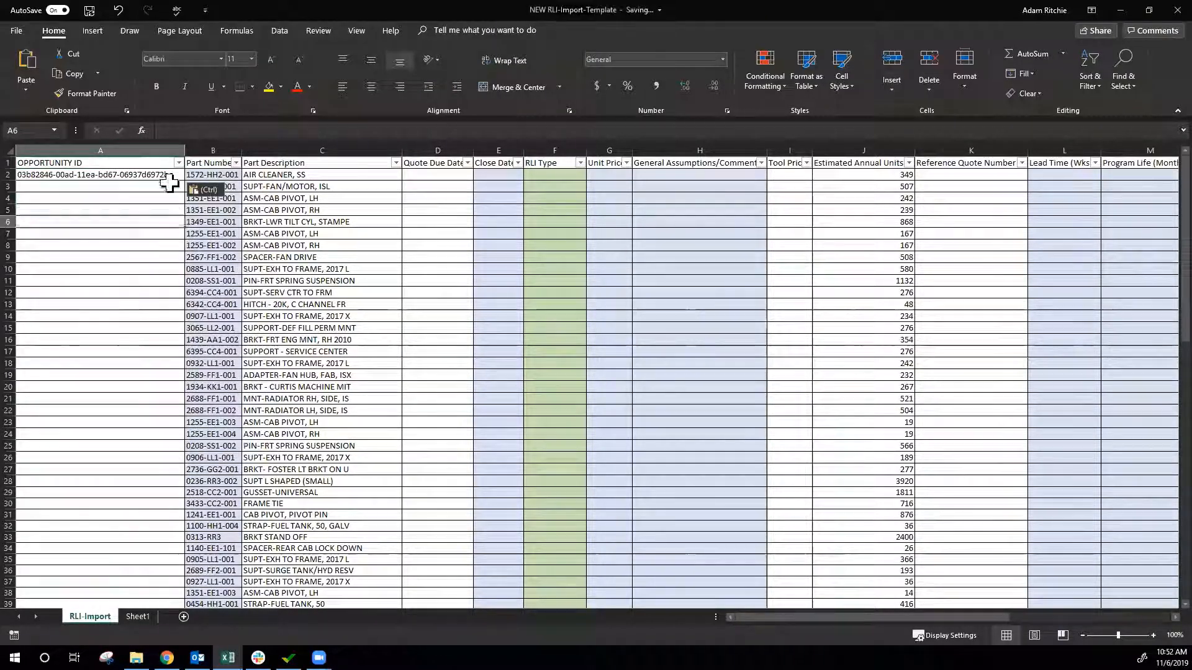
{"action": "left_click_drag", "start_coordinate": [180, 180], "coordinate": [180, 391]}
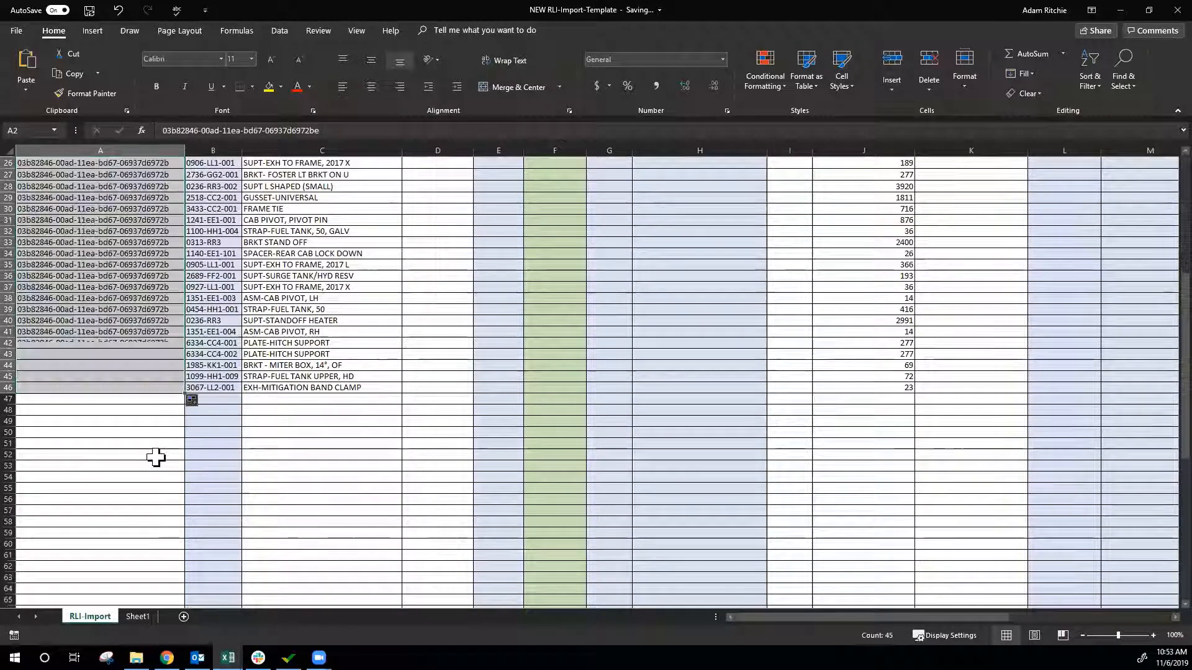
{"action": "scroll", "coordinate": [143, 373], "scroll_direction": "up", "scroll_amount": 8}
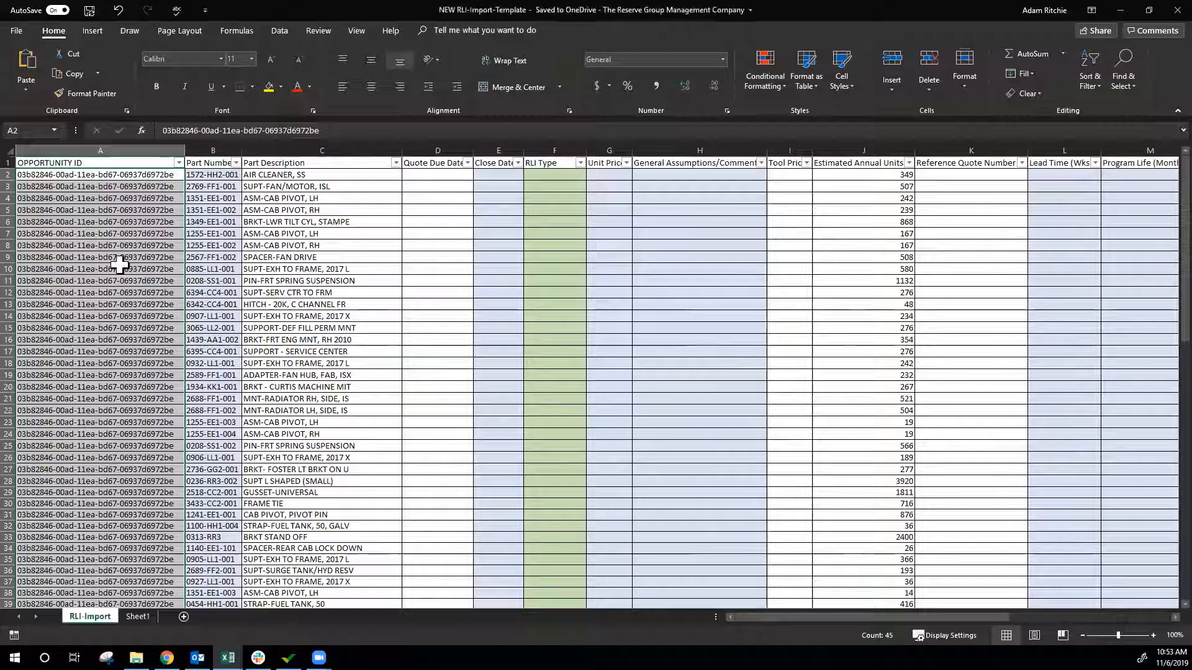
{"action": "left_click", "coordinate": [119, 177]}
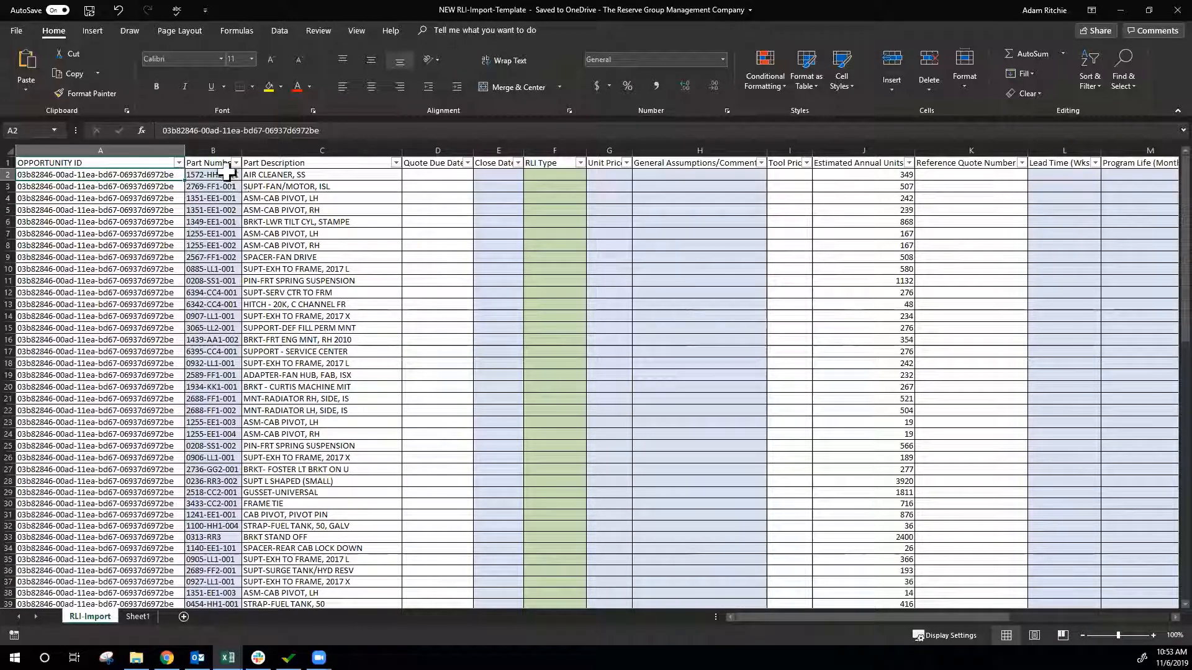
{"action": "left_click_drag", "start_coordinate": [227, 174], "coordinate": [153, 187]}
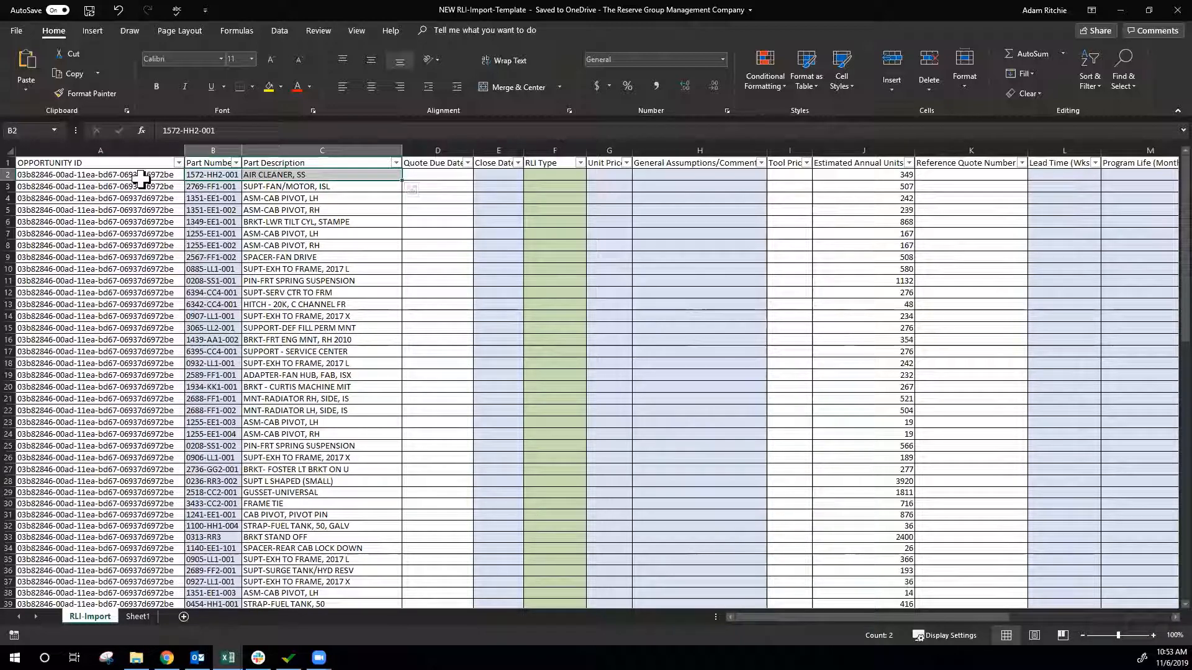
{"action": "left_click", "coordinate": [142, 181]}
{"action": "left_click", "coordinate": [356, 282]}
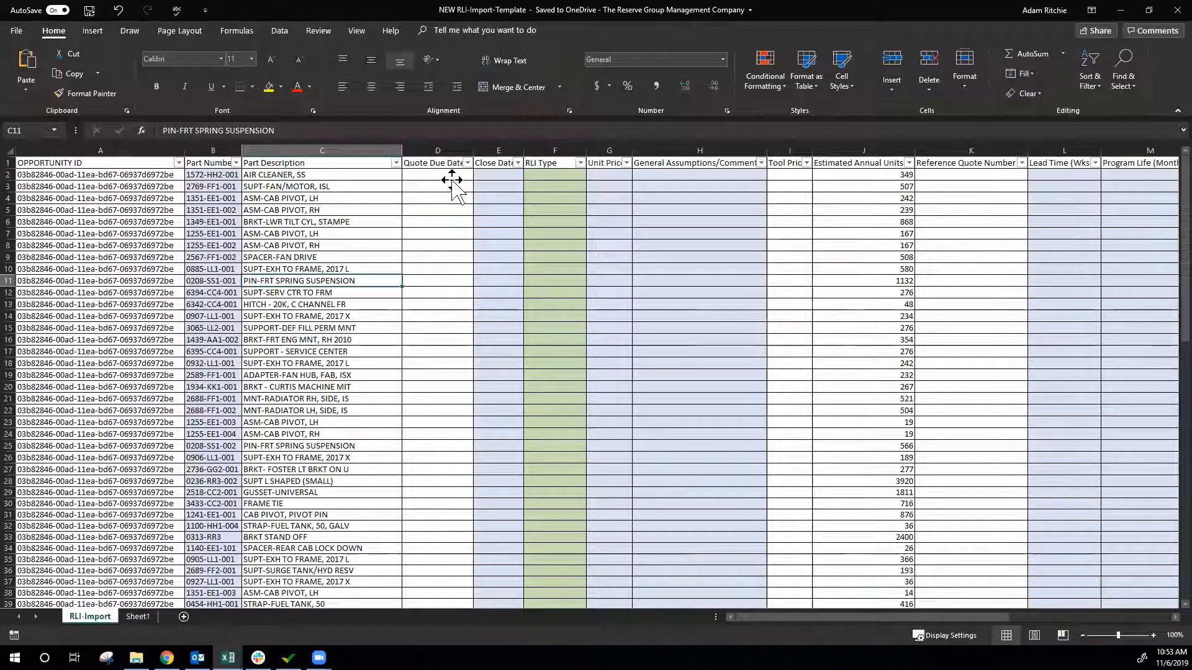
Step: Enter the Quote Due Date 11/15/2019 in D2 and copy the same date down to row 46
{"action": "left_click", "coordinate": [452, 177]}
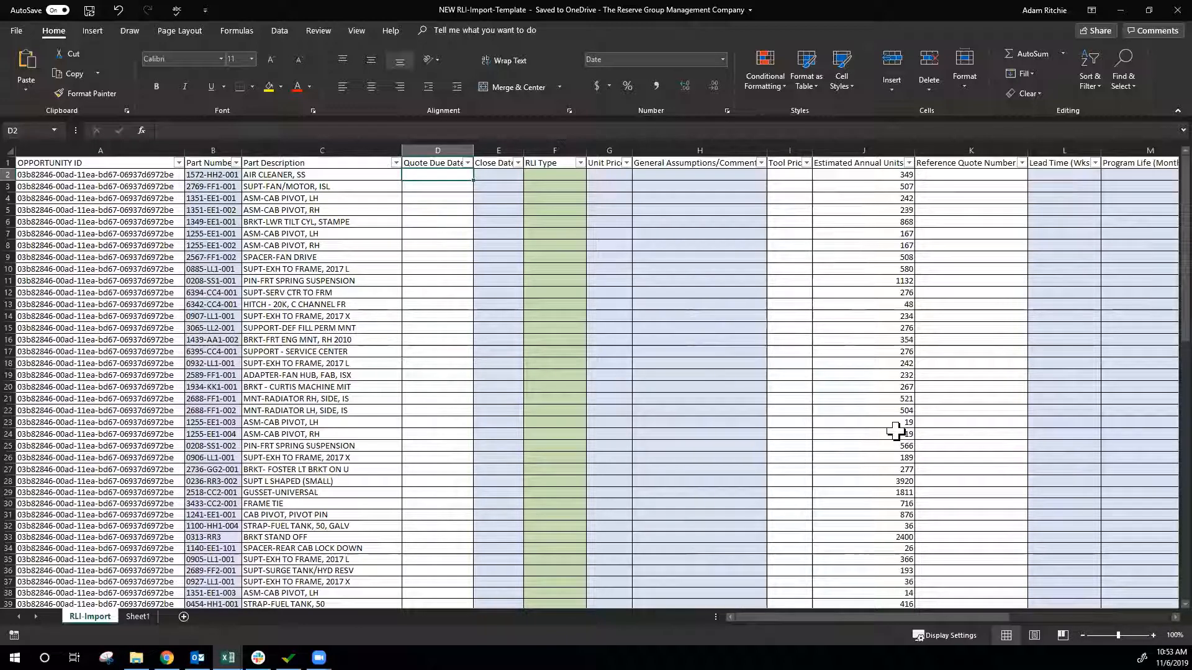
{"action": "type", "text": "11"}
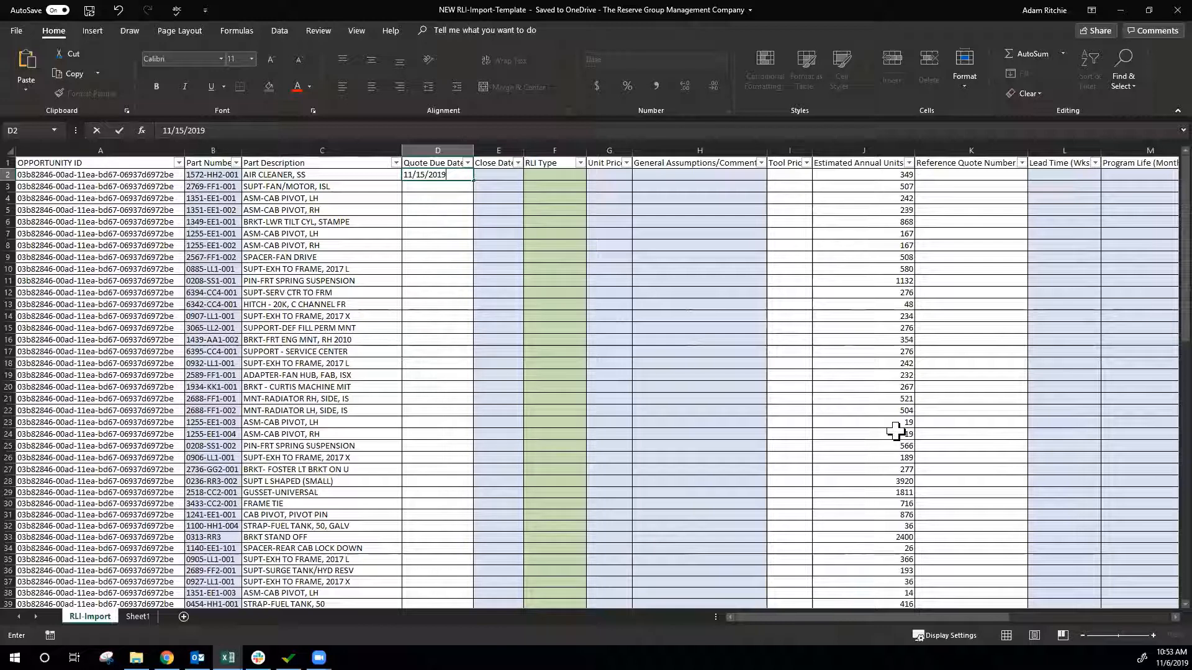
{"action": "type", "text": "/15/2019"}
{"action": "key", "text": "Return"}
{"action": "left_click", "coordinate": [458, 164]}
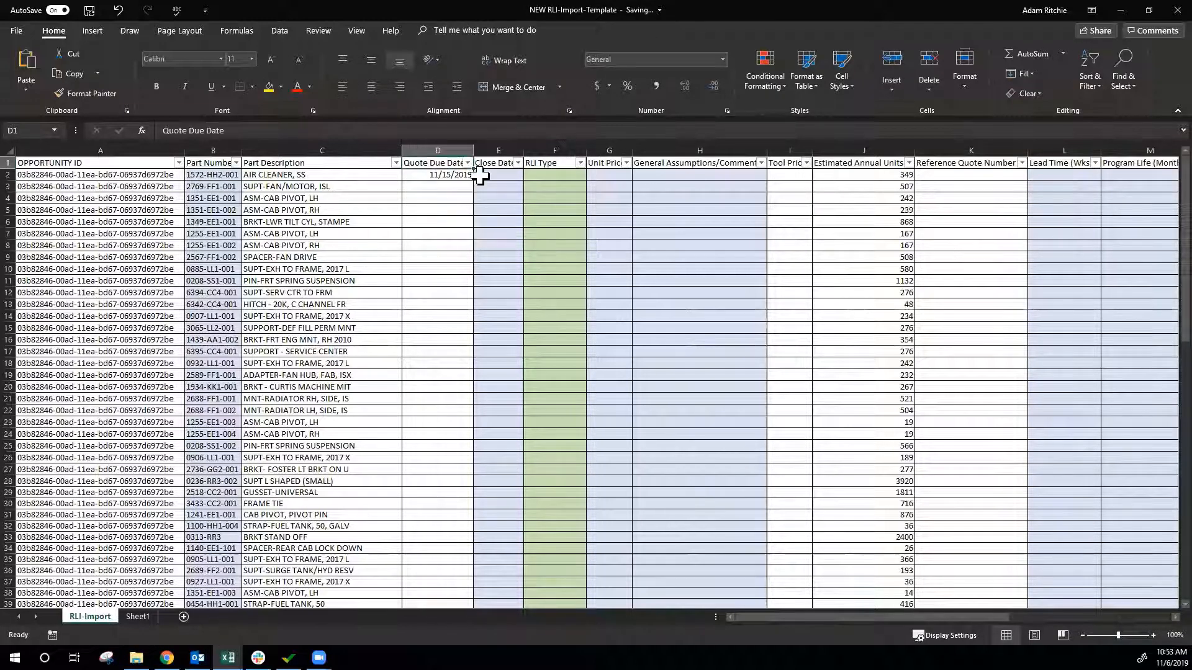
{"action": "left_click", "coordinate": [460, 176]}
{"action": "left_click_drag", "start_coordinate": [472, 180], "coordinate": [483, 301]}
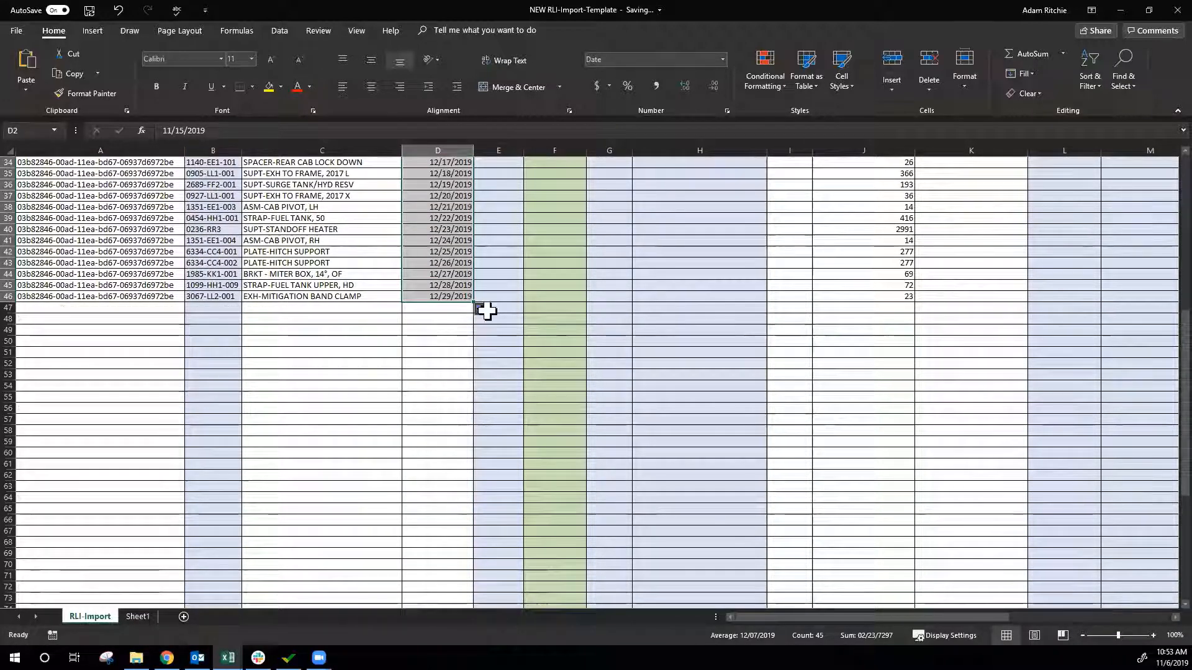
{"action": "left_click", "coordinate": [481, 309]}
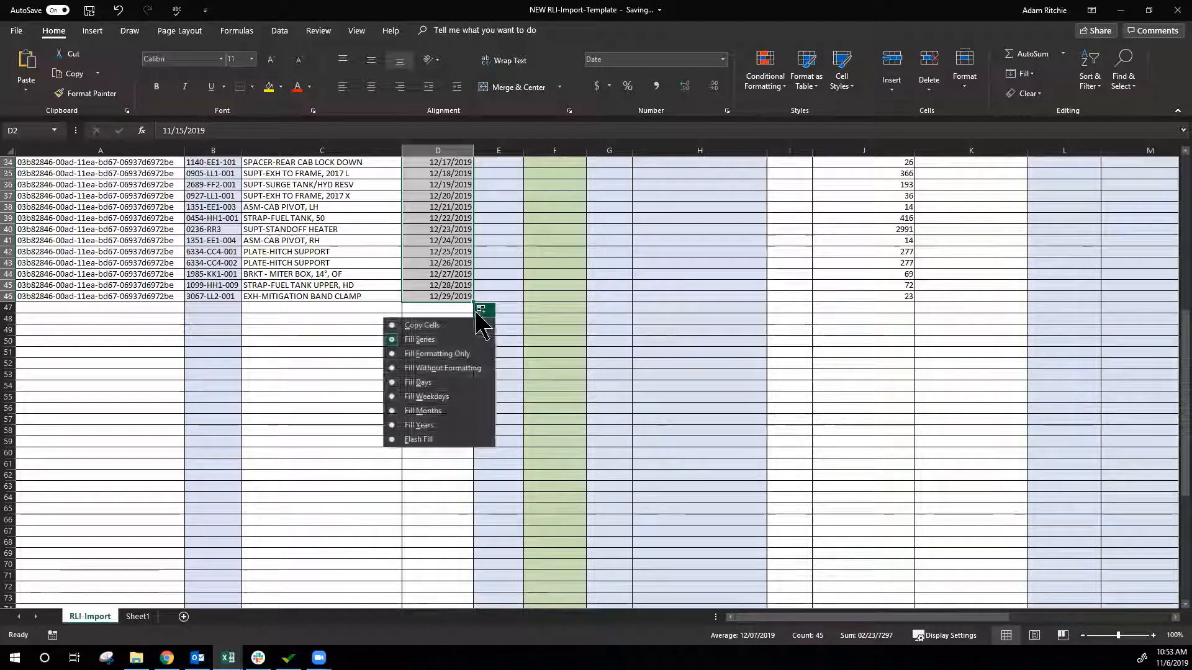
{"action": "left_click", "coordinate": [428, 325]}
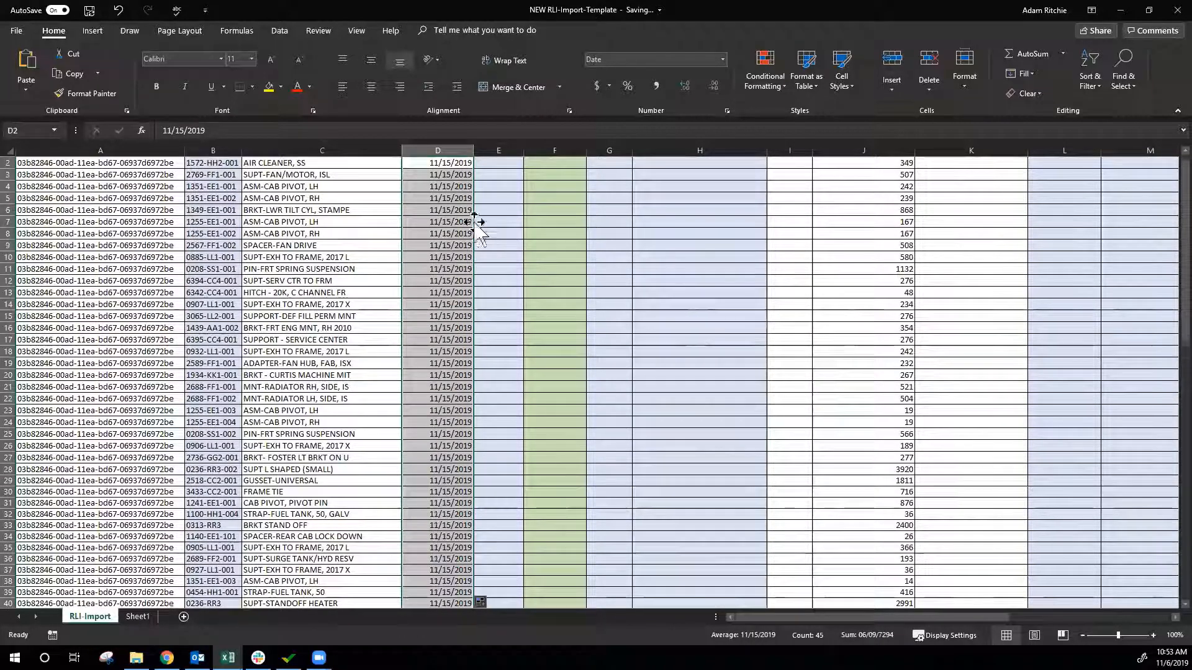
Step: Enter the Close Date 11/22/2019 in E2 and copy the same date down to row 46
{"action": "left_click", "coordinate": [500, 175]}
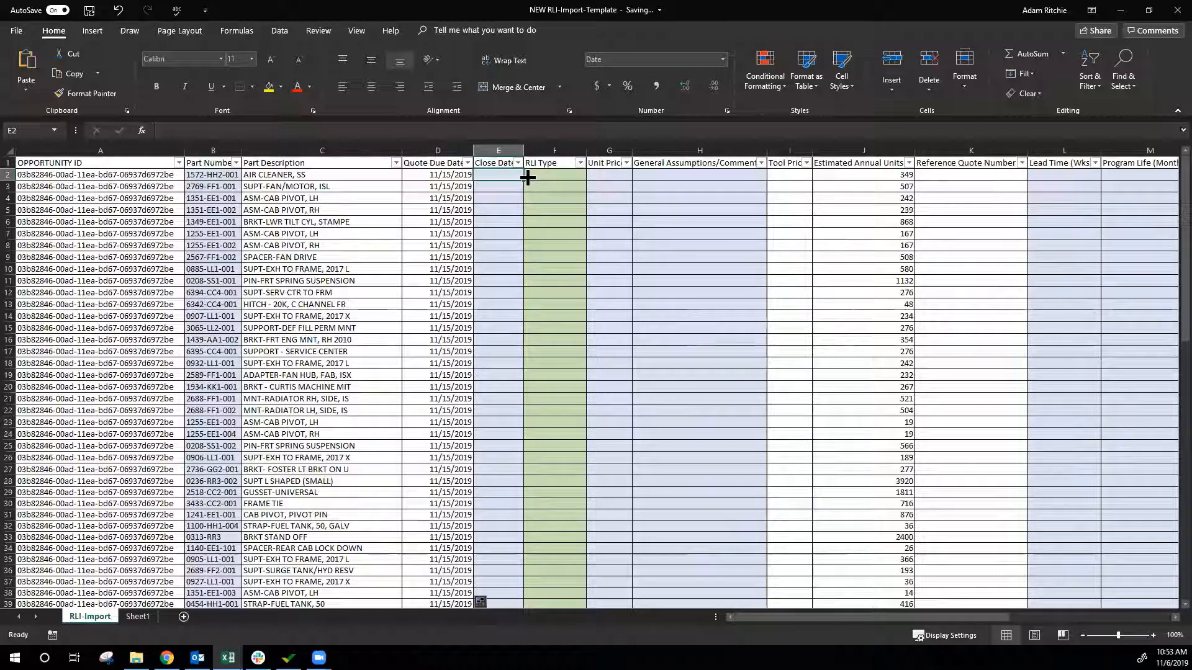
{"action": "type", "text": "1/22/"}
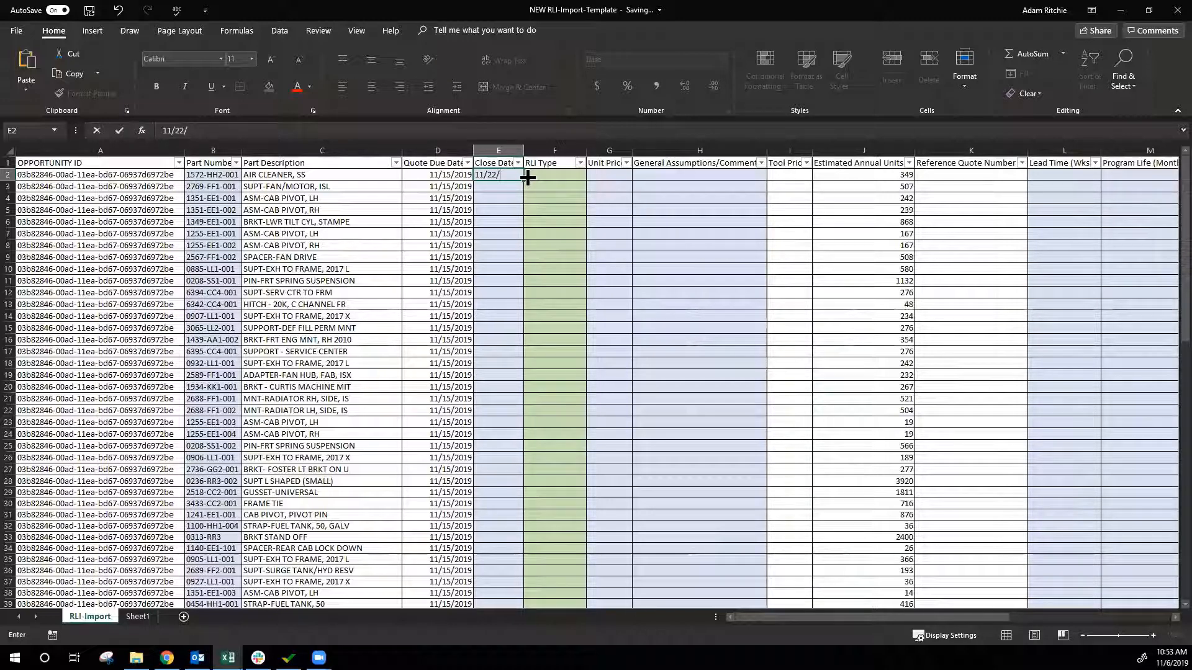
{"action": "type", "text": "2019"}
{"action": "key", "text": "Return"}
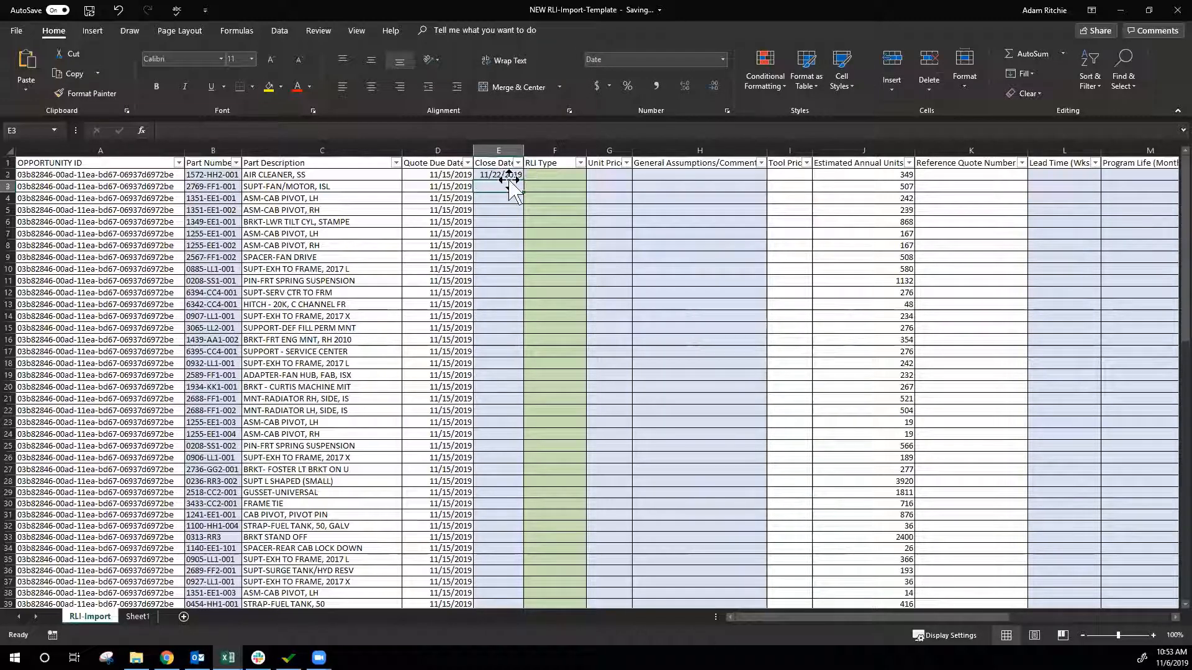
{"action": "left_click", "coordinate": [504, 175]}
{"action": "mouse_move", "coordinate": [523, 180]}
{"action": "left_mouse_down"}
{"action": "mouse_move", "coordinate": [534, 611]}
{"action": "mouse_move", "coordinate": [510, 167]}
{"action": "mouse_move", "coordinate": [511, 181]}
{"action": "left_mouse_up"}
{"action": "scroll", "coordinate": [496, 311], "scroll_direction": "up", "scroll_amount": 4}
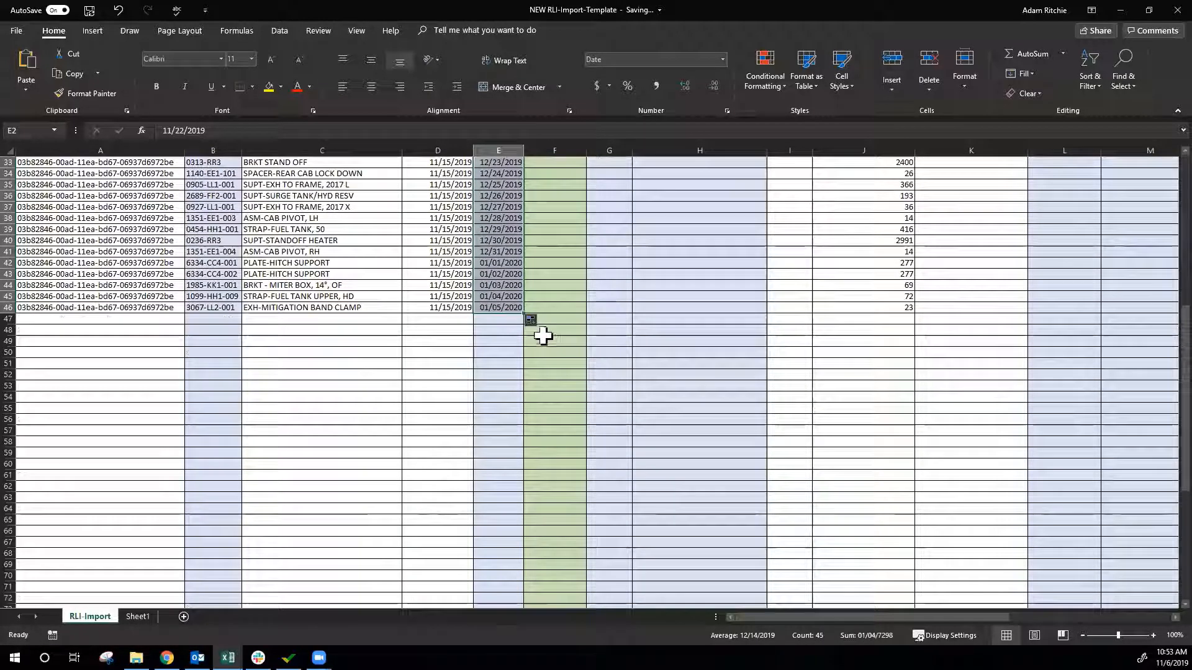
{"action": "left_click", "coordinate": [531, 320]}
{"action": "left_click", "coordinate": [524, 338]}
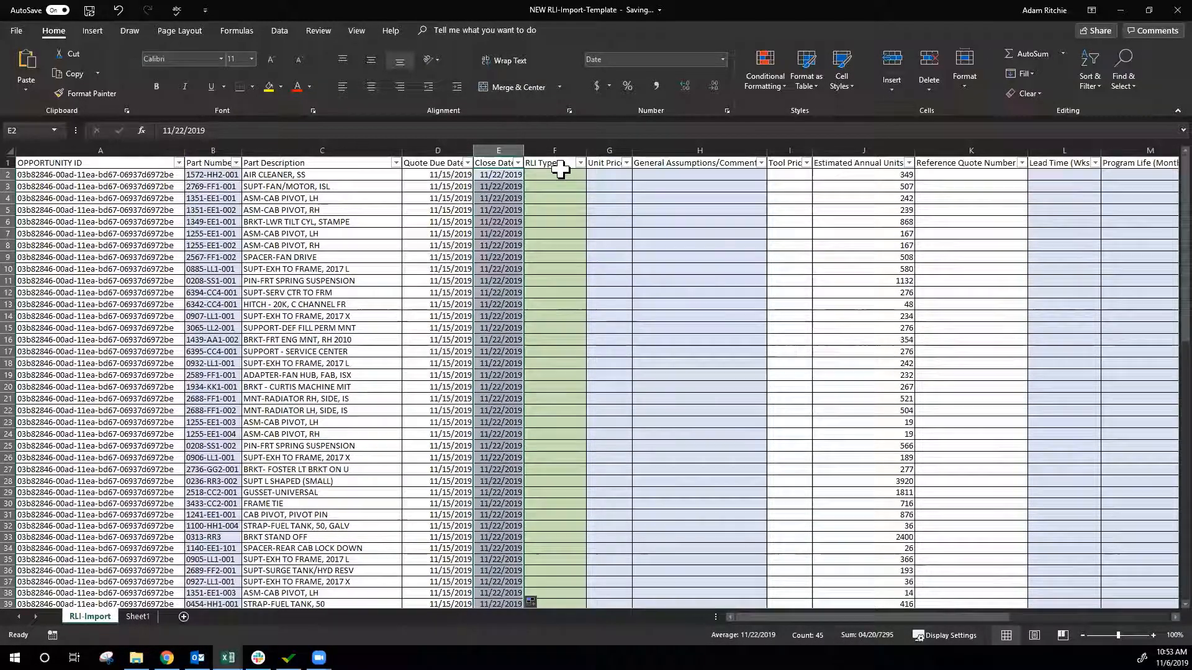
Step: Set the RLI Type in F2 to New Business and fill it down to row 46
{"action": "left_click", "coordinate": [559, 175]}
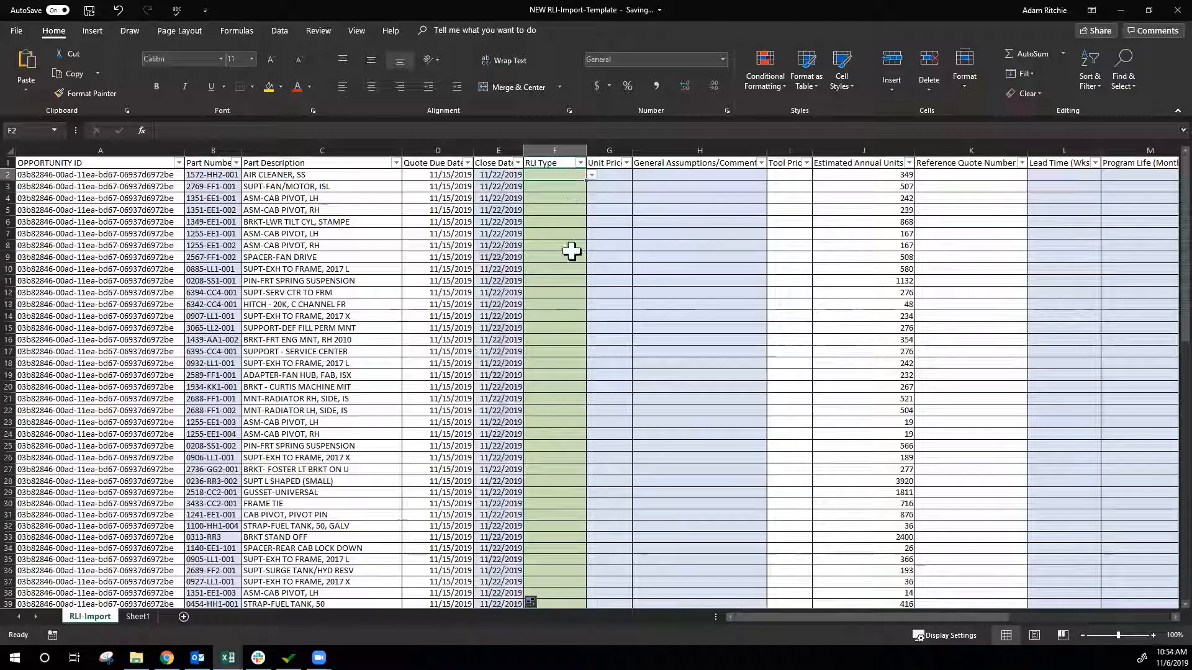
{"action": "left_click", "coordinate": [592, 175]}
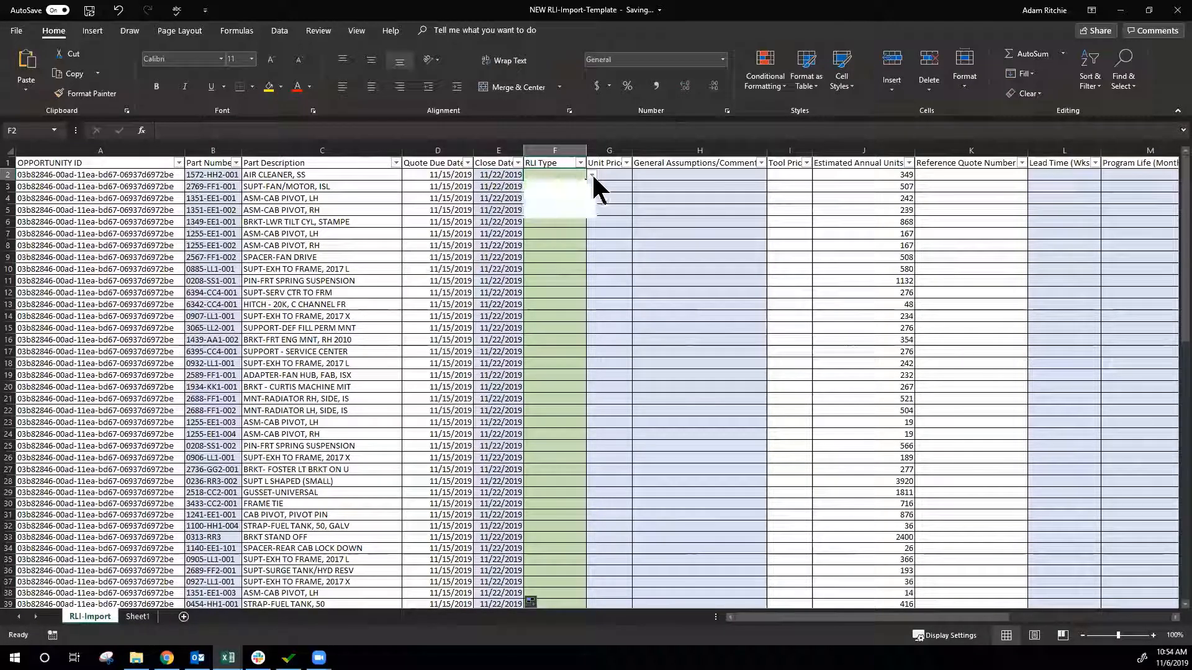
{"action": "left_click", "coordinate": [578, 195]}
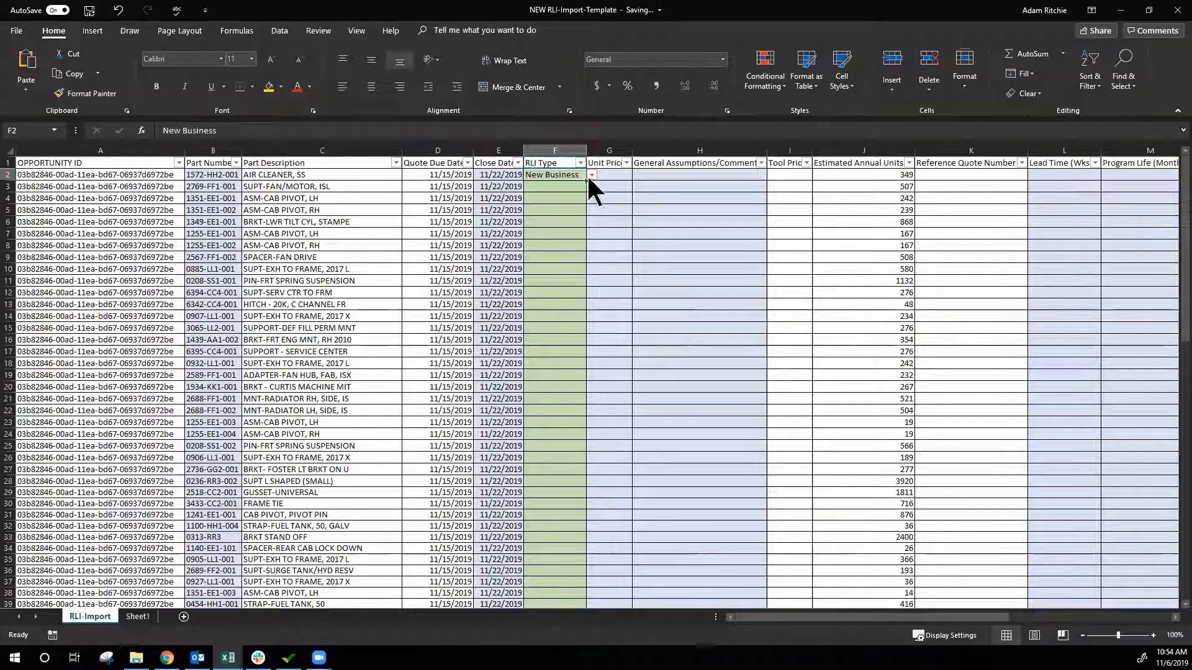
{"action": "left_click_drag", "start_coordinate": [584, 182], "coordinate": [586, 354]}
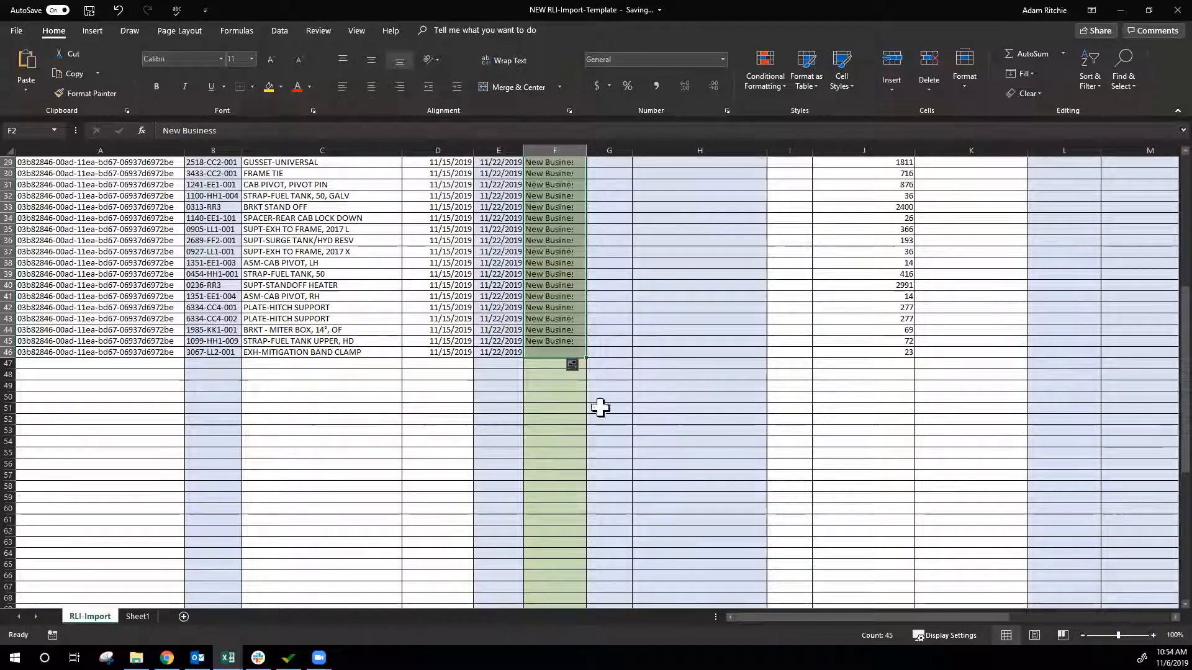
{"action": "scroll", "coordinate": [641, 272], "scroll_direction": "up", "scroll_amount": 7}
{"action": "scroll", "coordinate": [641, 272], "scroll_direction": "up", "scroll_amount": 3}
Step: Enter a Unit Price of $5.00 in G2 and fill it down to row 46
{"action": "left_click", "coordinate": [609, 176]}
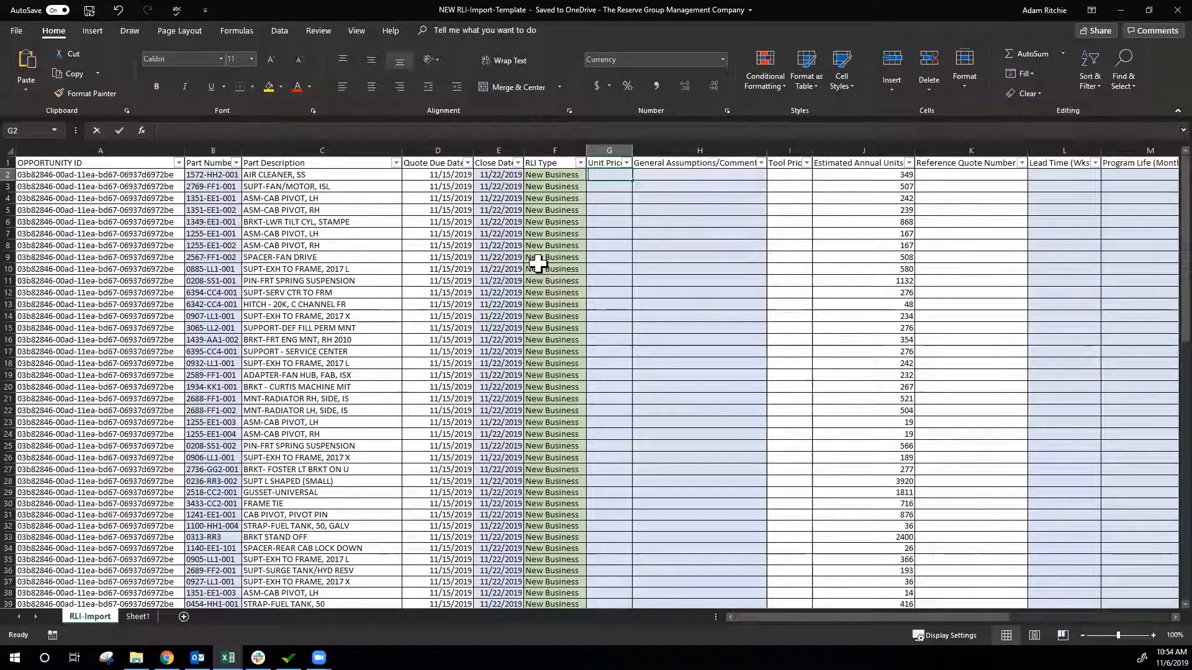
{"action": "type", "text": "3"}
{"action": "type", "text": "5"}
{"action": "key", "text": "Return"}
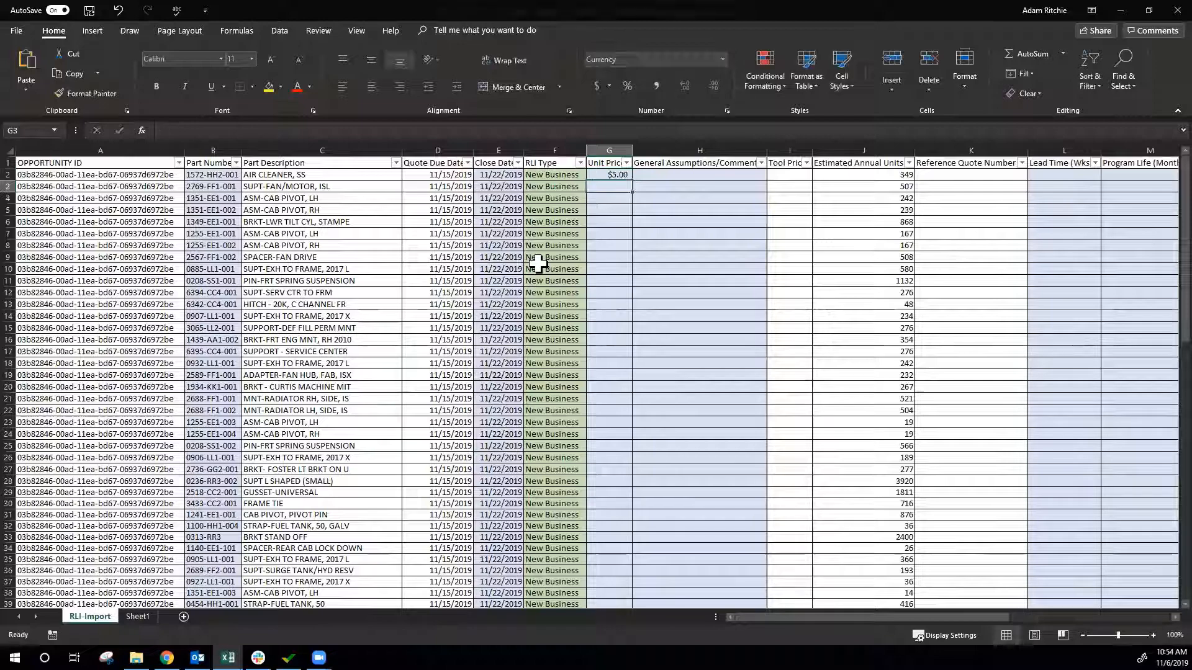
{"action": "left_click", "coordinate": [624, 175]}
{"action": "left_click_drag", "start_coordinate": [631, 179], "coordinate": [628, 385]}
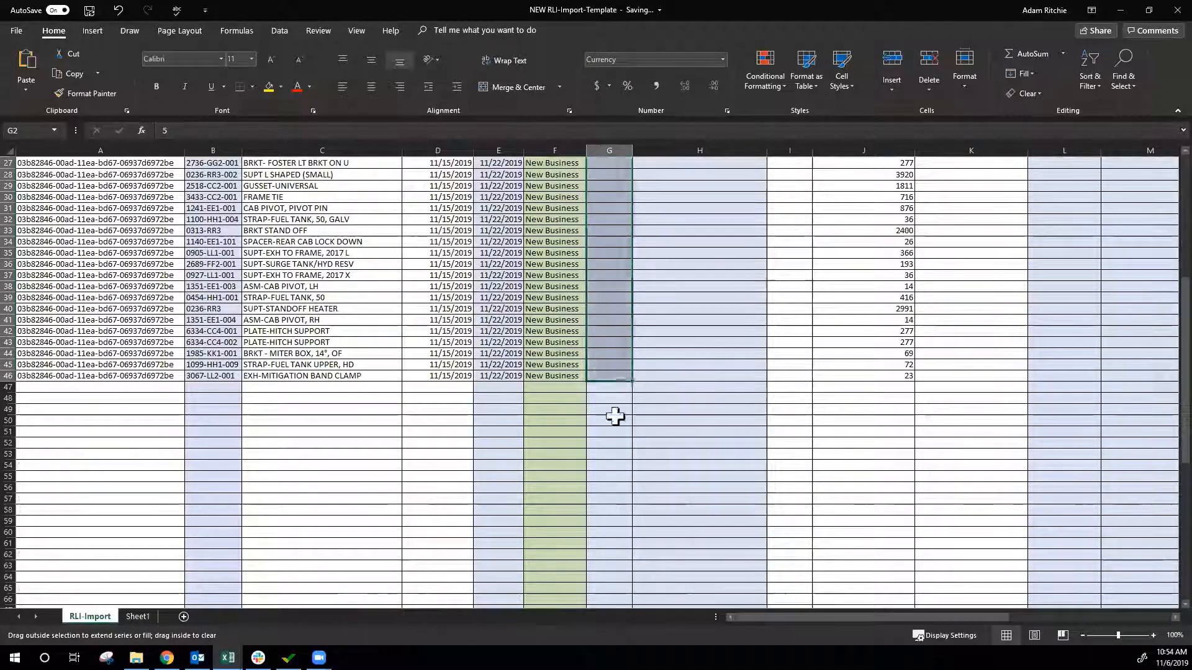
{"action": "scroll", "coordinate": [662, 360], "scroll_direction": "up", "scroll_amount": 9}
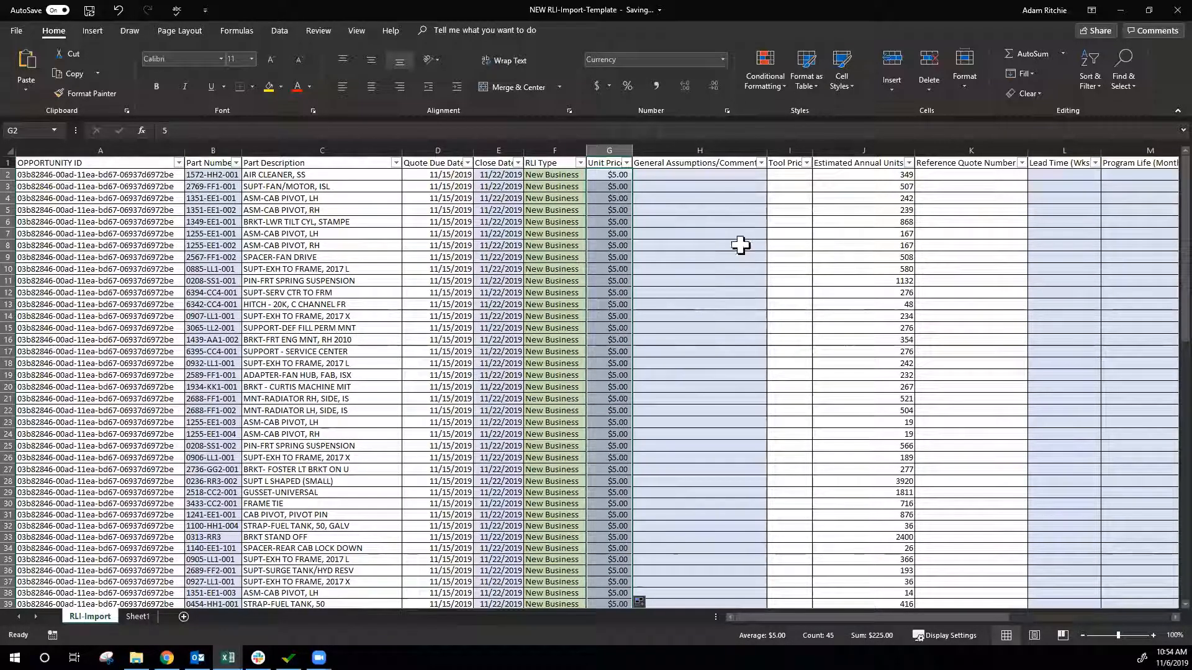
{"action": "left_click", "coordinate": [751, 269]}
{"action": "left_click", "coordinate": [689, 185]}
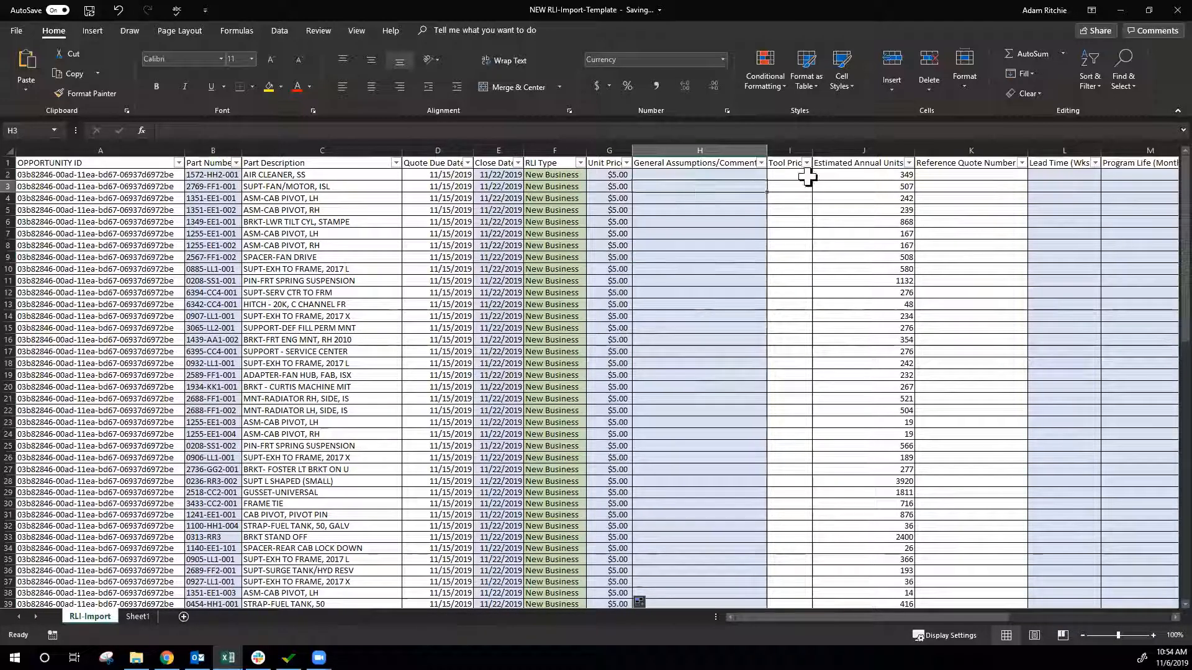
{"action": "left_click", "coordinate": [805, 184]}
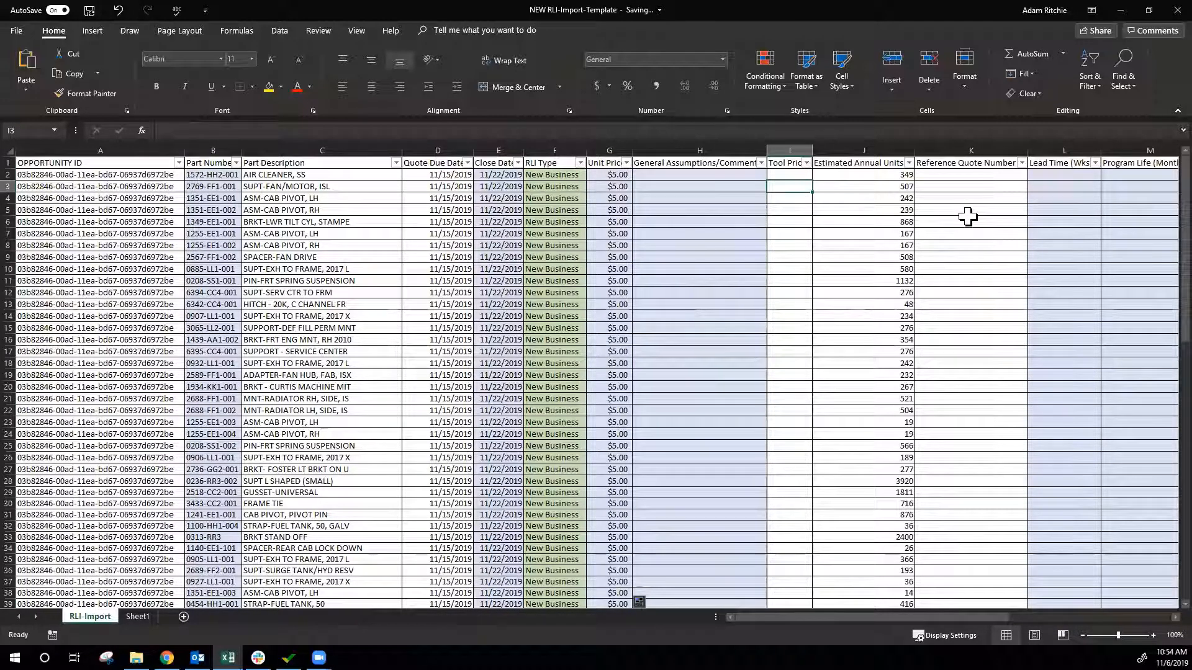
{"action": "left_click", "coordinate": [1006, 175]}
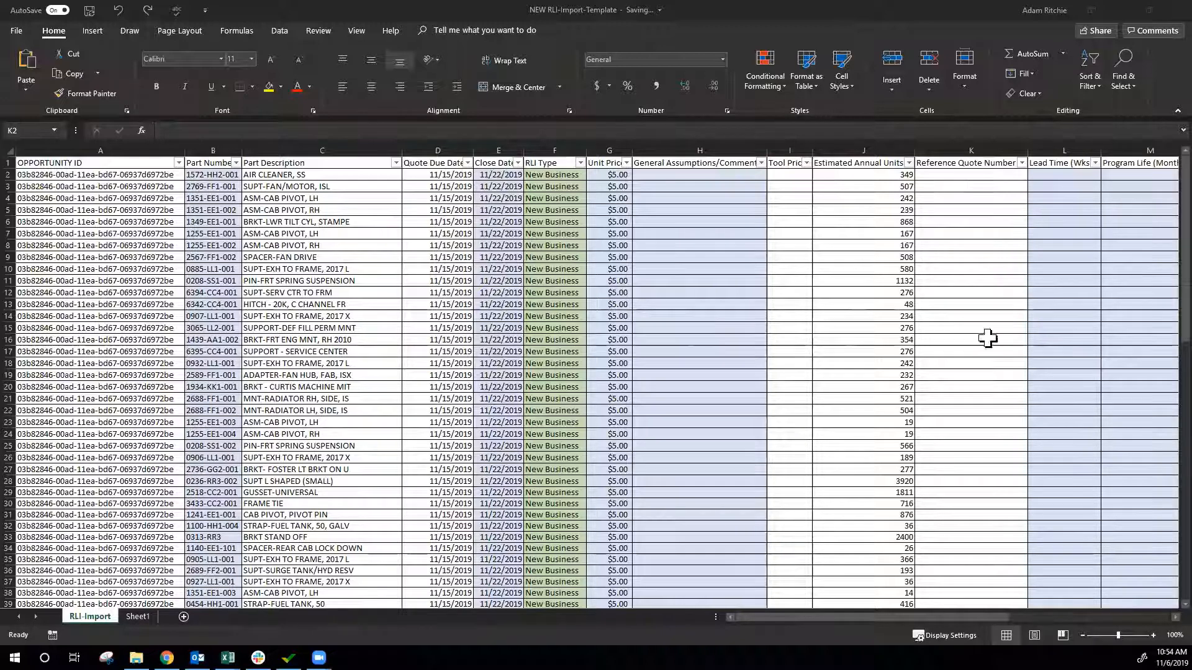
Step: Enter a Lead Time of 8 weeks in L2 and fill it down to row 46
{"action": "left_click", "coordinate": [1065, 175]}
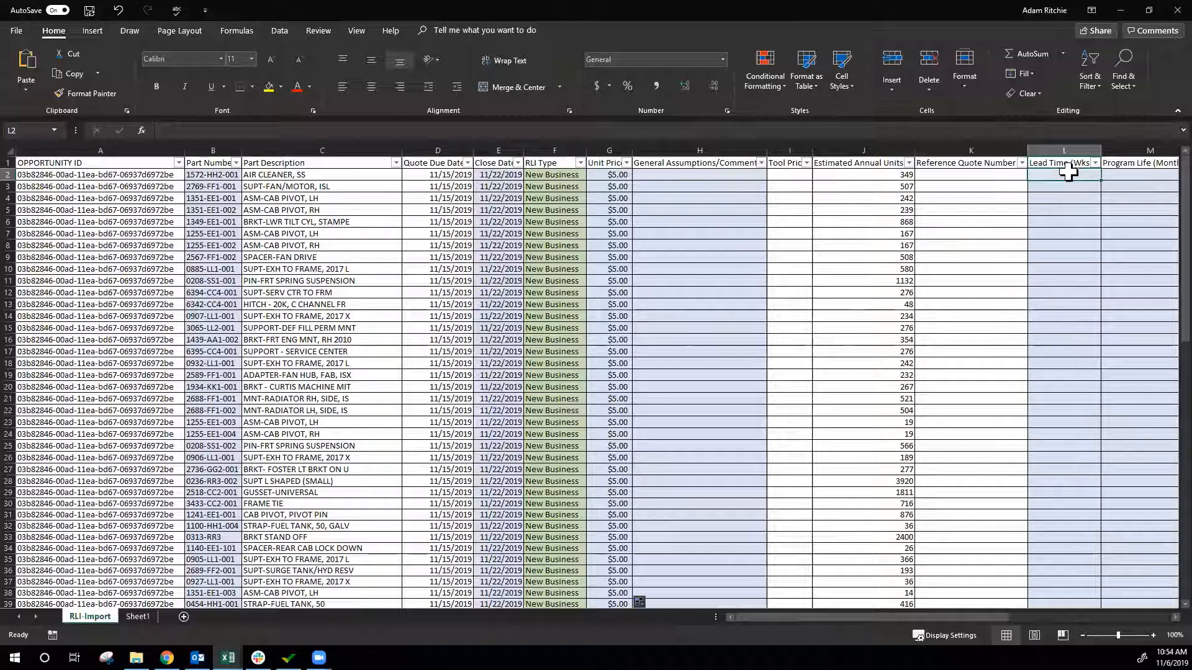
{"action": "type", "text": "8"}
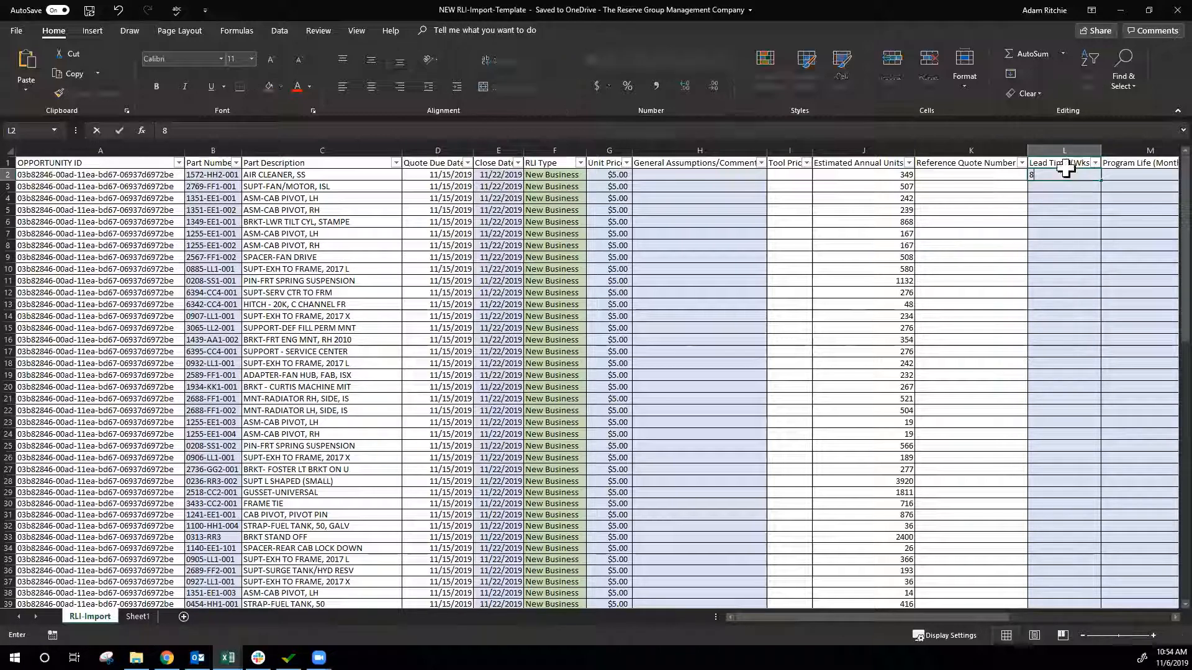
{"action": "key", "text": "Return"}
{"action": "left_click_drag", "start_coordinate": [1105, 184], "coordinate": [1062, 574]}
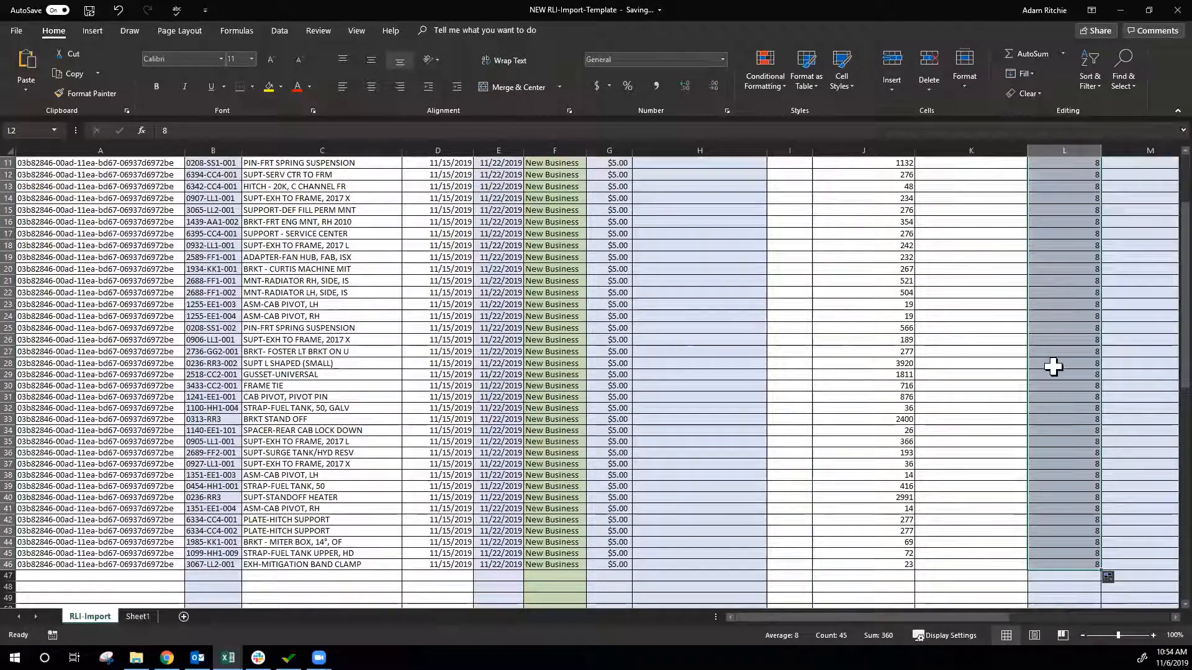
{"action": "scroll", "coordinate": [1057, 364], "scroll_direction": "up", "scroll_amount": 3}
Step: Enter a Program Life of 24 months in M2 and fill it down to row 46
{"action": "left_click", "coordinate": [1108, 339]}
{"action": "left_click", "coordinate": [1122, 176]}
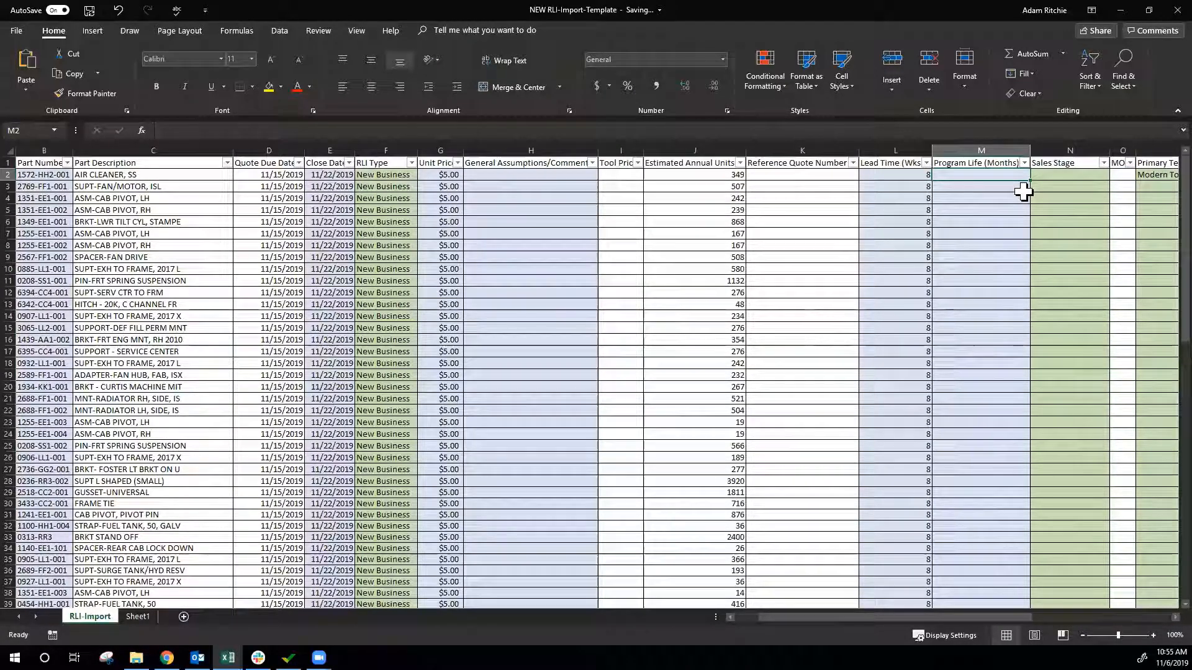
{"action": "type", "text": "24"}
{"action": "key", "text": "ctrl+Return"}
{"action": "left_click_drag", "start_coordinate": [1033, 179], "coordinate": [1072, 556]}
{"action": "scroll", "coordinate": [937, 388], "scroll_direction": "up", "scroll_amount": 4}
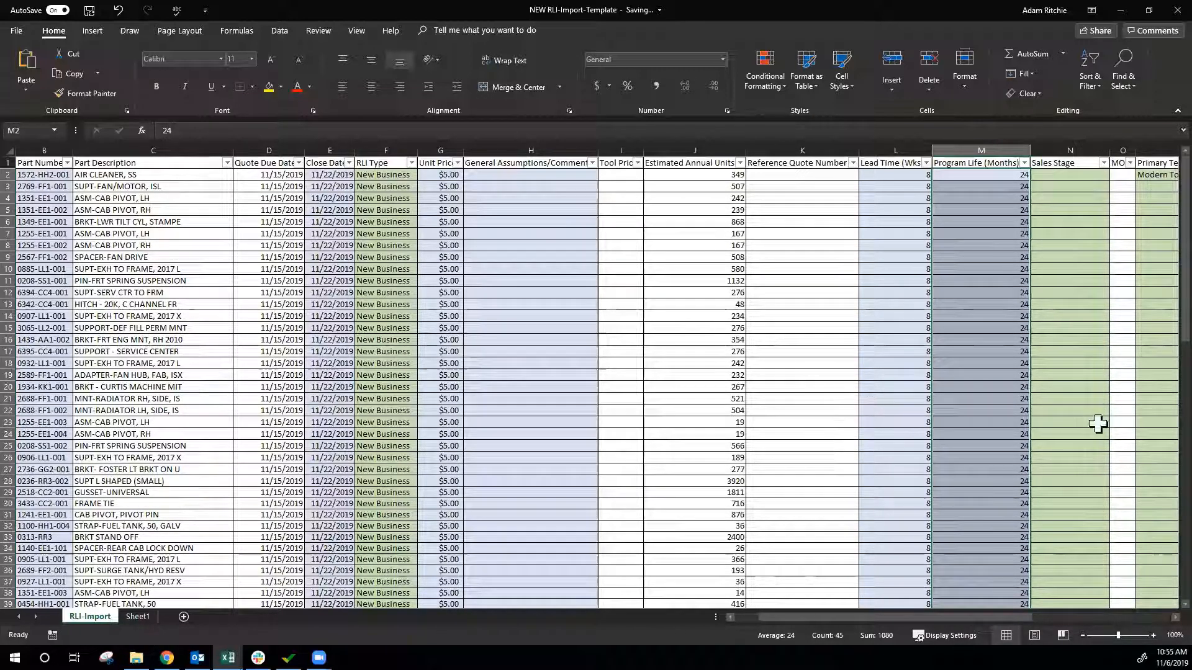
Step: Set the Sales Stage in N2 to Quote Development and fill it down to row 46
{"action": "left_click", "coordinate": [1064, 176]}
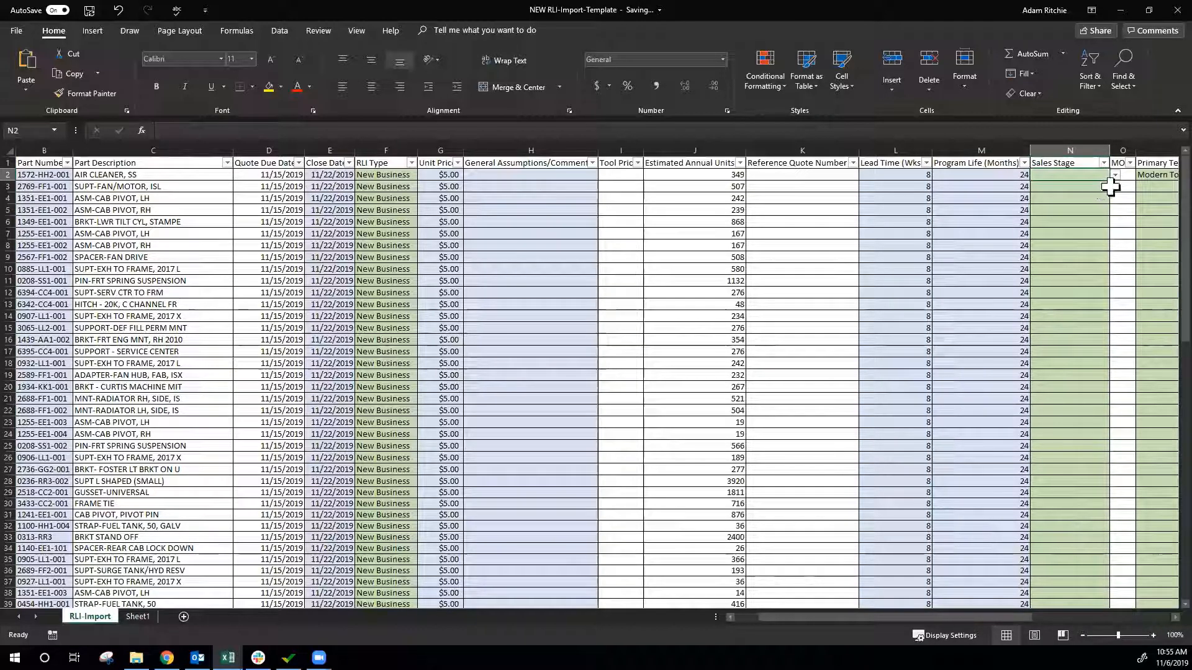
{"action": "left_click", "coordinate": [1115, 175]}
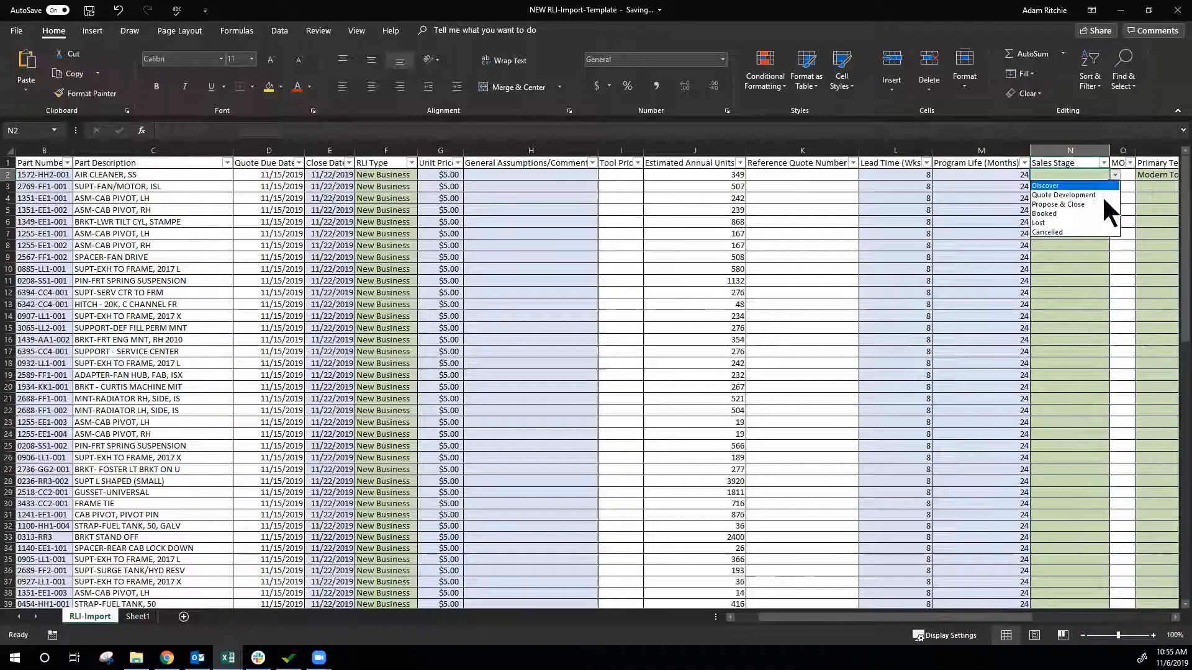
{"action": "left_click", "coordinate": [1095, 195]}
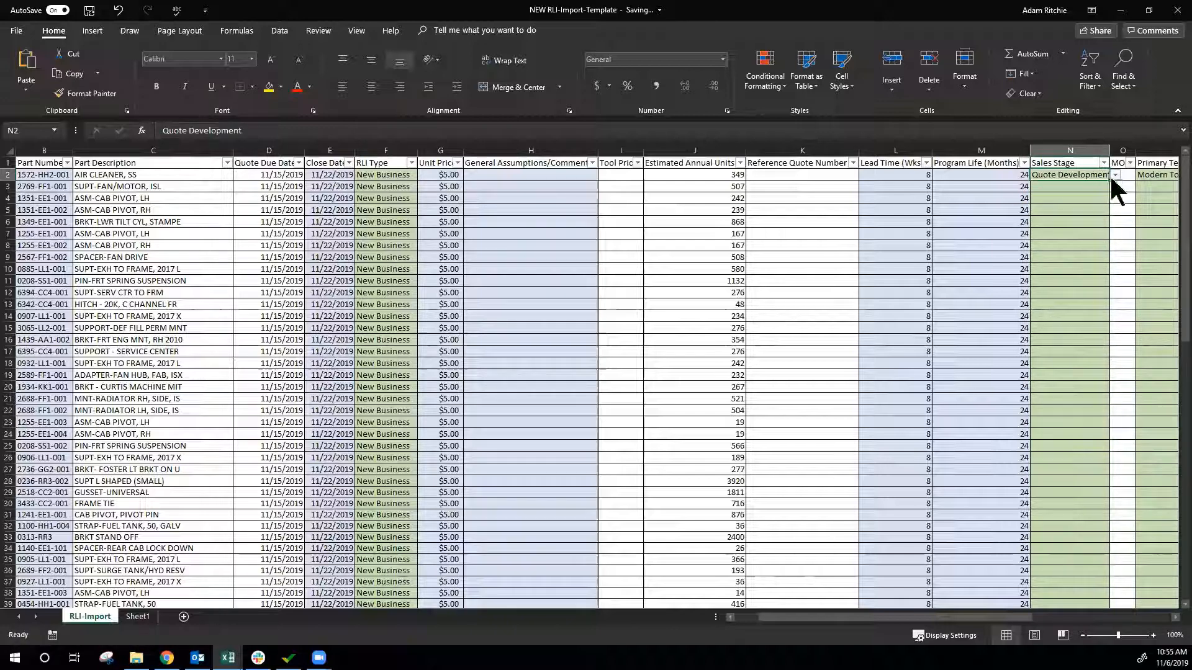
{"action": "left_click", "coordinate": [1115, 175]}
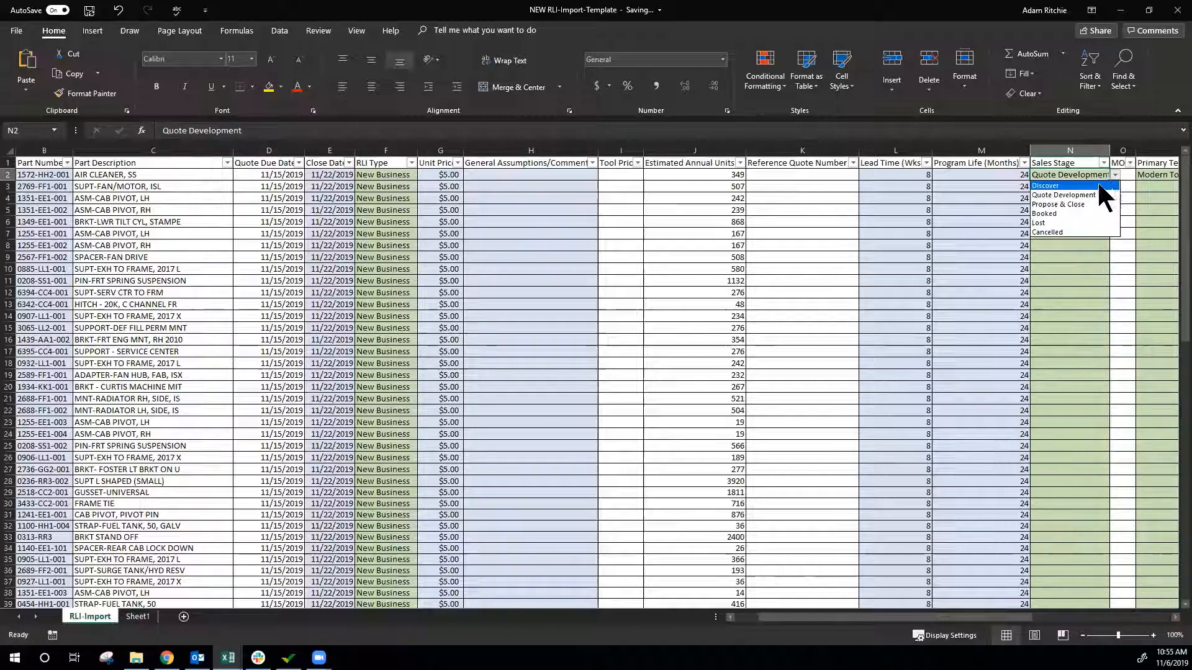
{"action": "left_click", "coordinate": [1102, 186]}
{"action": "left_click", "coordinate": [1115, 176]}
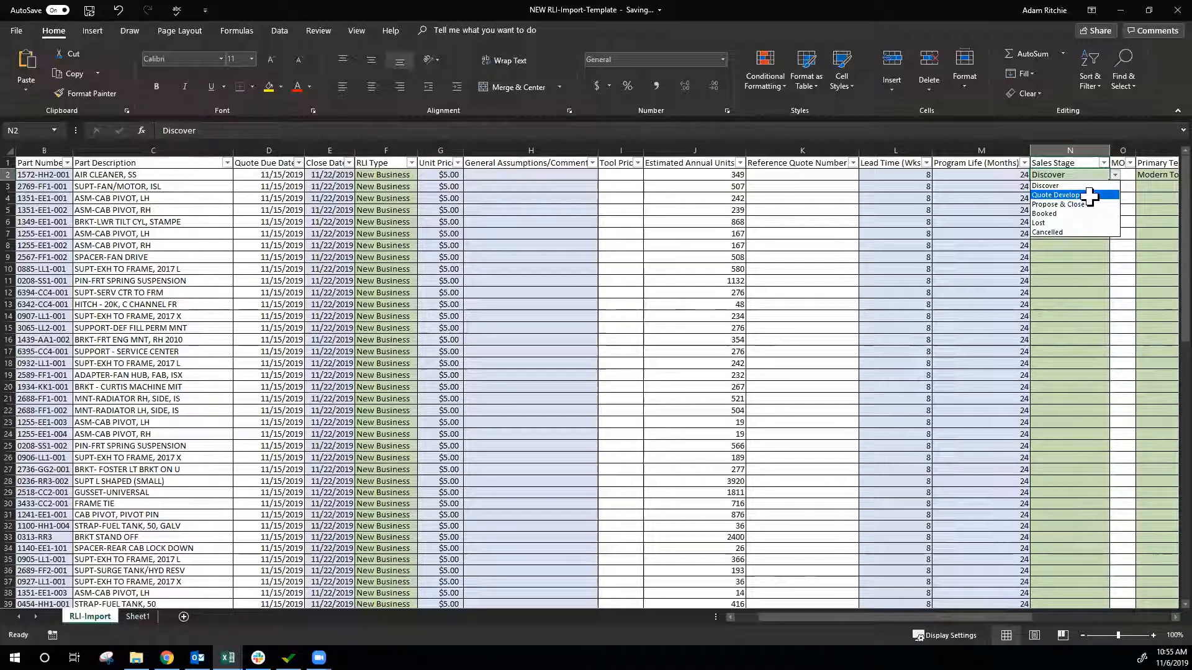
{"action": "left_click", "coordinate": [1090, 195]}
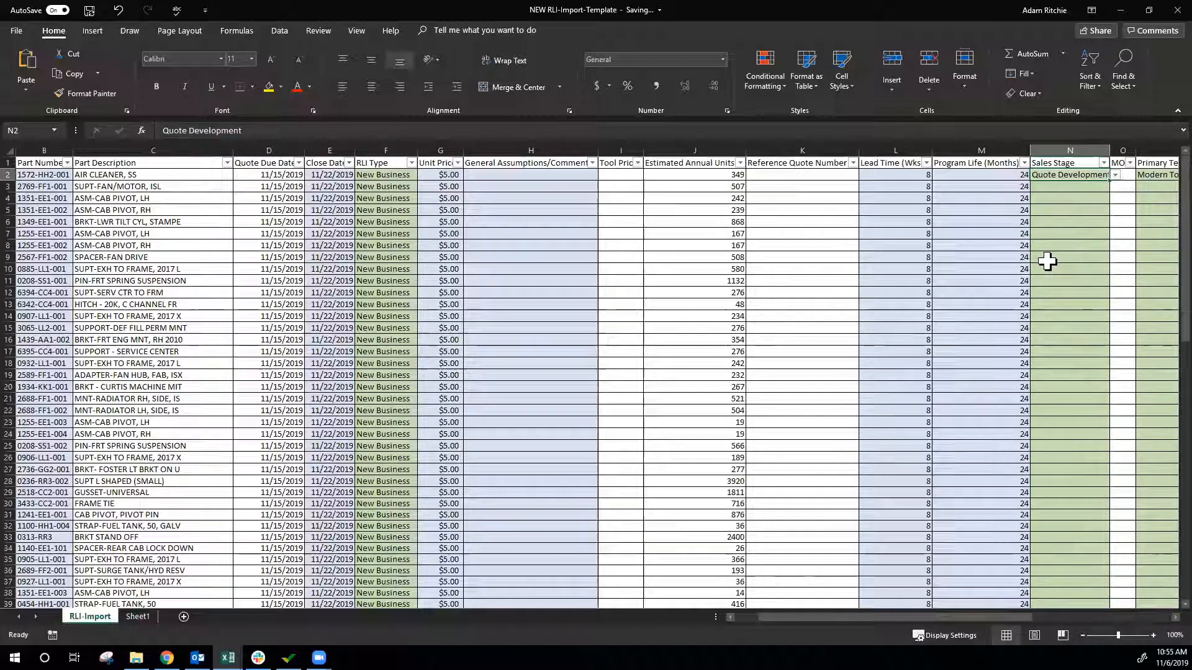
{"action": "left_click_drag", "start_coordinate": [1106, 184], "coordinate": [1101, 393]}
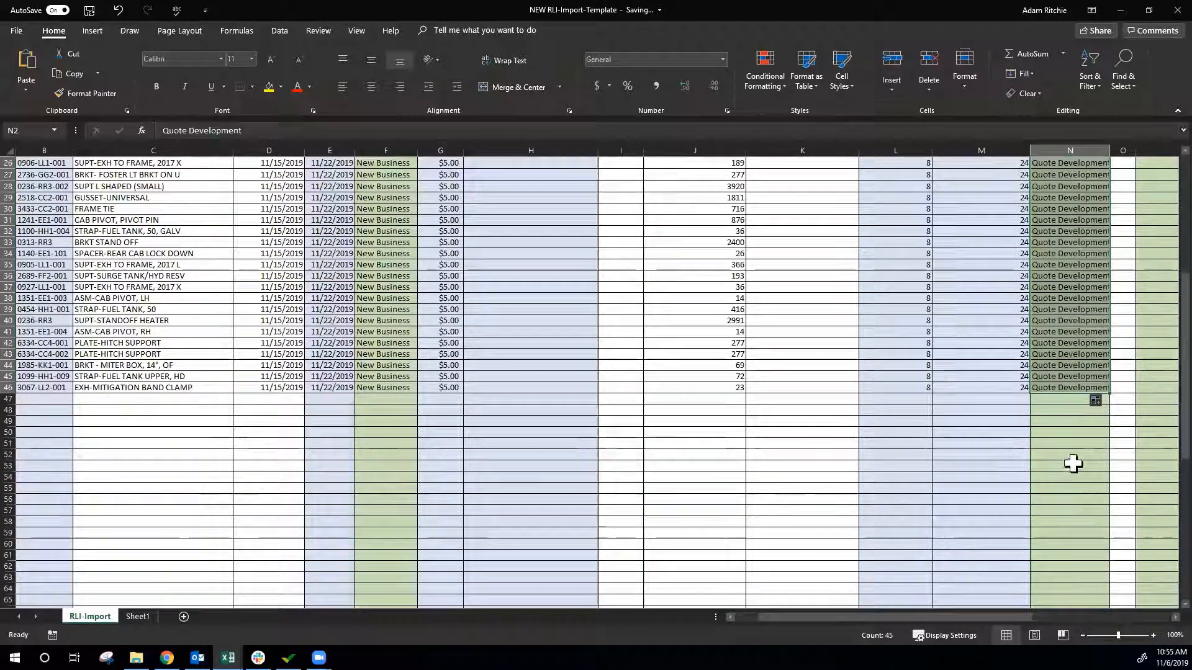
{"action": "scroll", "coordinate": [1073, 463], "scroll_direction": "up", "scroll_amount": 8}
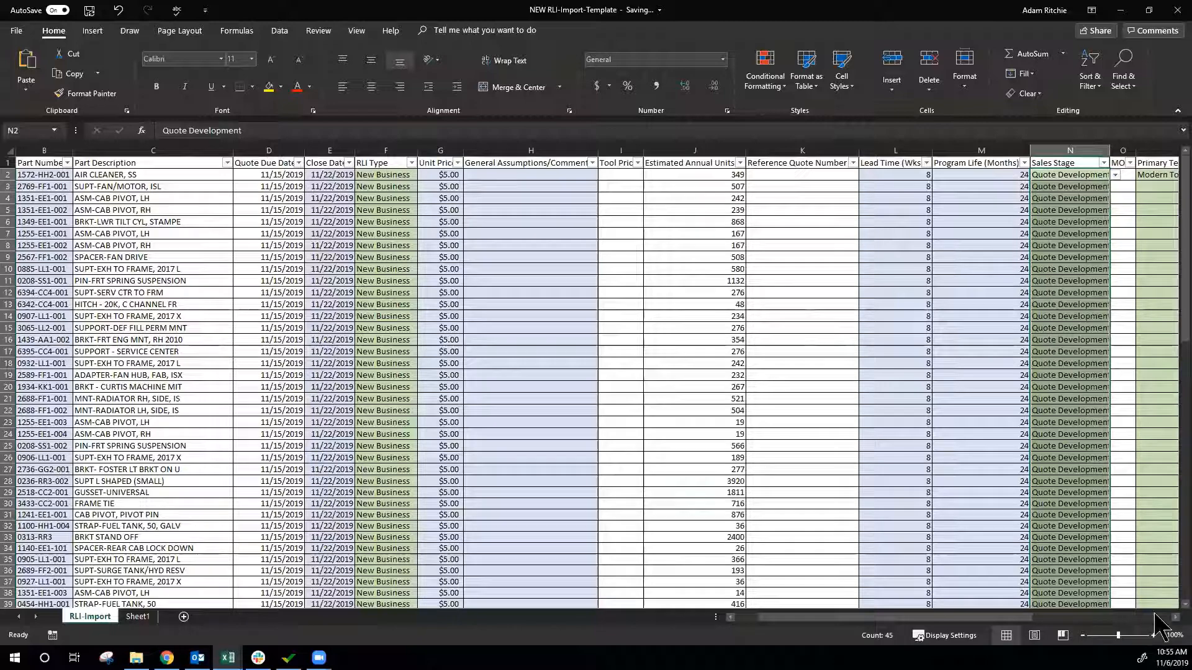
Step: Fill the Primary Team Name Modern Tool from P2 down to row 46
{"action": "scroll", "coordinate": [1155, 614], "scroll_direction": "right", "scroll_amount": 4}
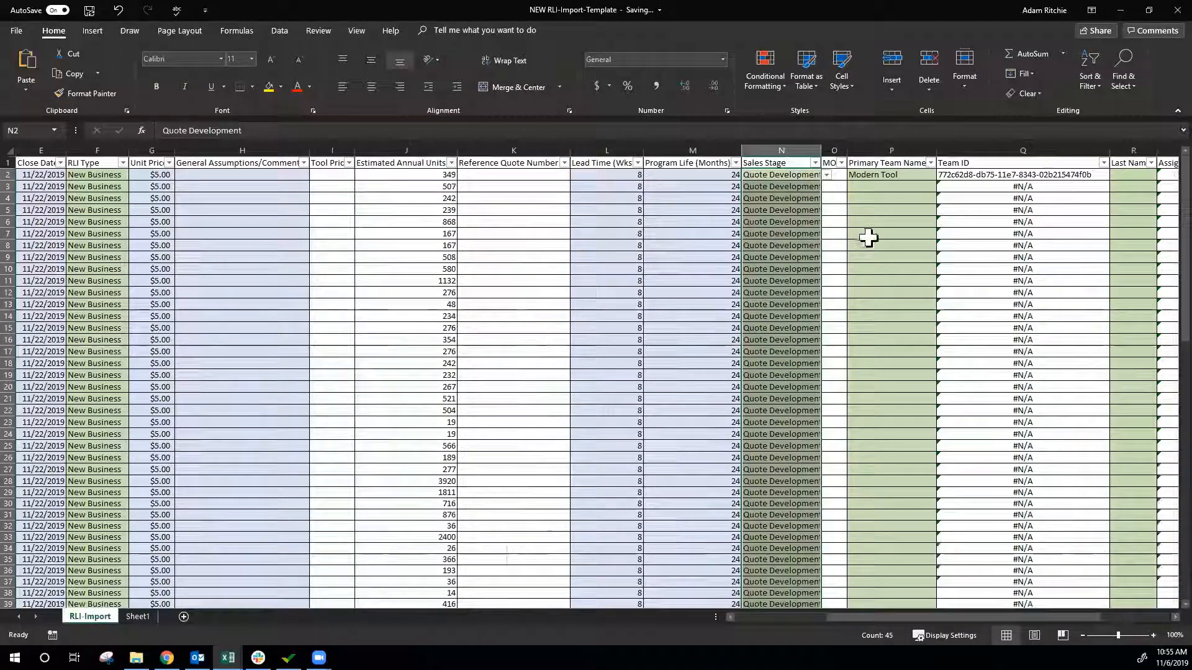
{"action": "left_click", "coordinate": [886, 176]}
{"action": "left_click_drag", "start_coordinate": [936, 180], "coordinate": [969, 456]}
{"action": "scroll", "coordinate": [1080, 521], "scroll_direction": "up", "scroll_amount": 4}
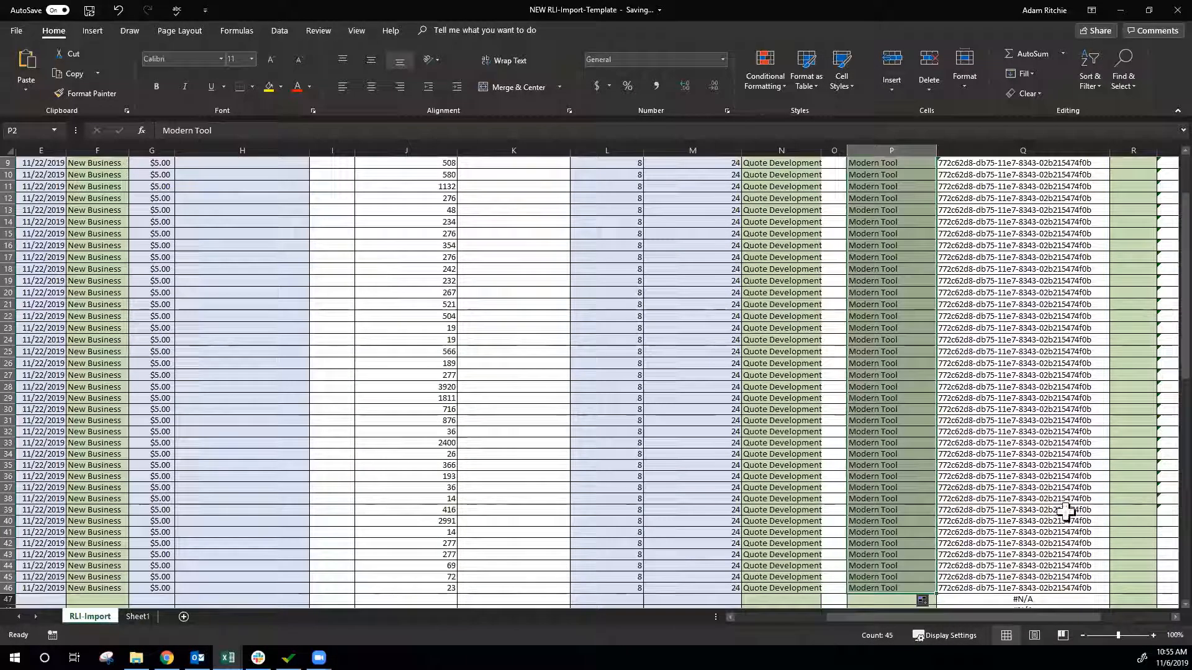
{"action": "scroll", "coordinate": [1065, 497], "scroll_direction": "up", "scroll_amount": 3}
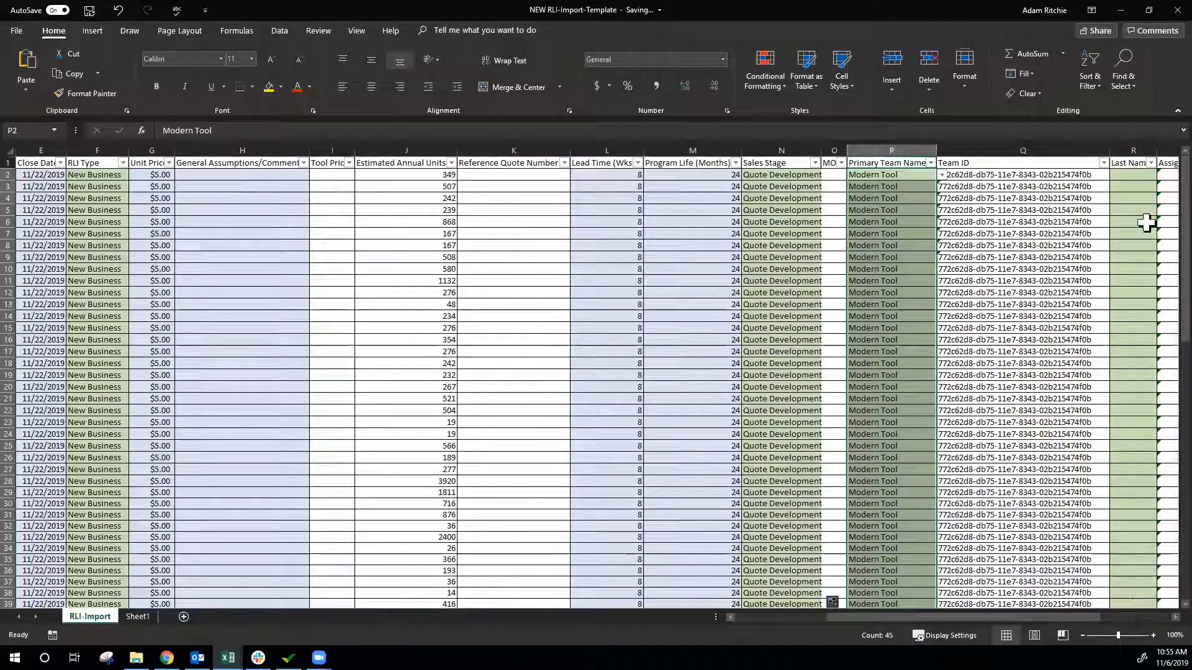
Step: Choose the assigned user's last name in R2 and fill it down to row 46
{"action": "left_click", "coordinate": [1135, 175]}
{"action": "left_click", "coordinate": [1162, 175]}
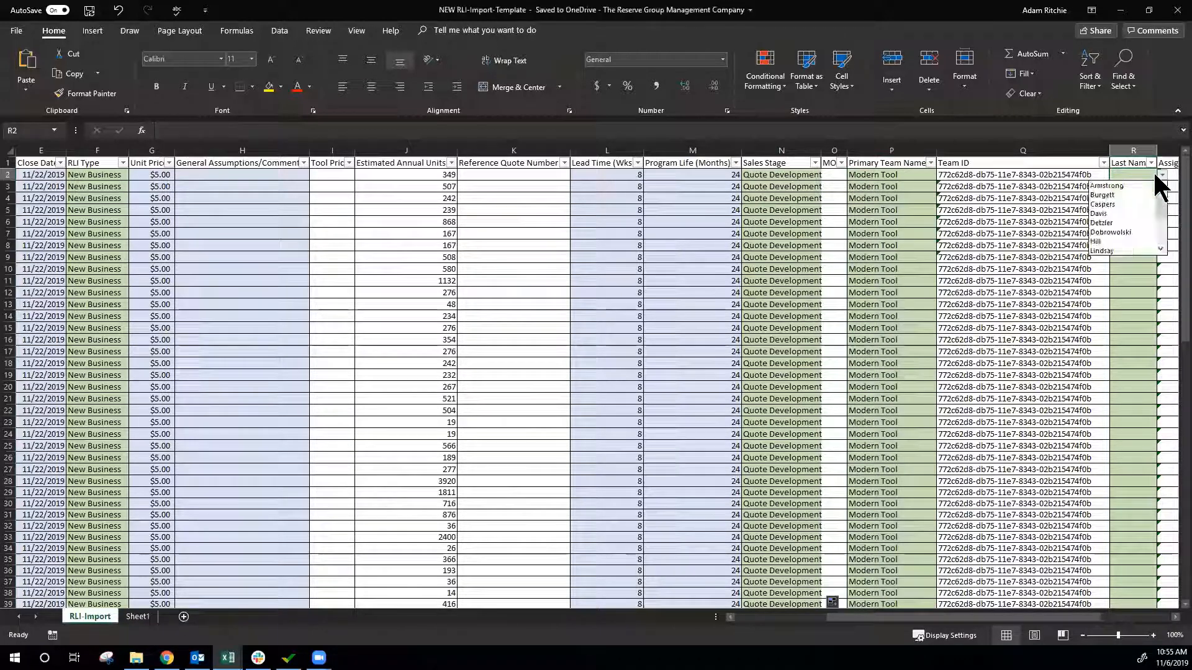
{"action": "left_click", "coordinate": [1147, 223]}
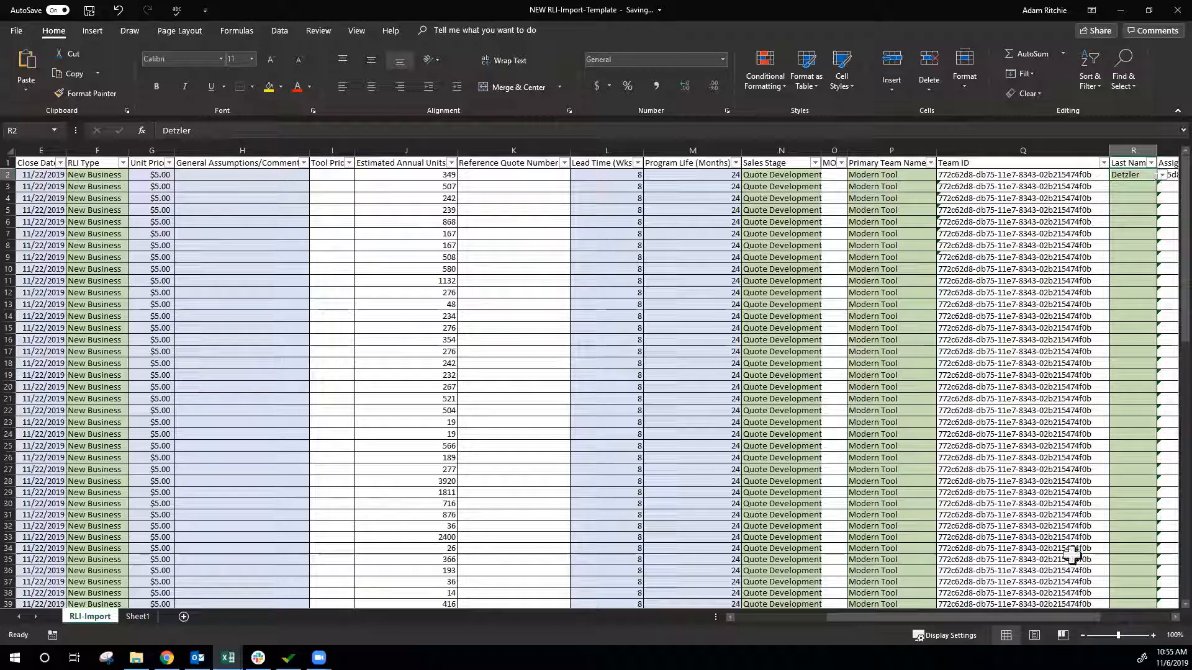
{"action": "left_click_drag", "start_coordinate": [1025, 618], "coordinate": [1073, 618]}
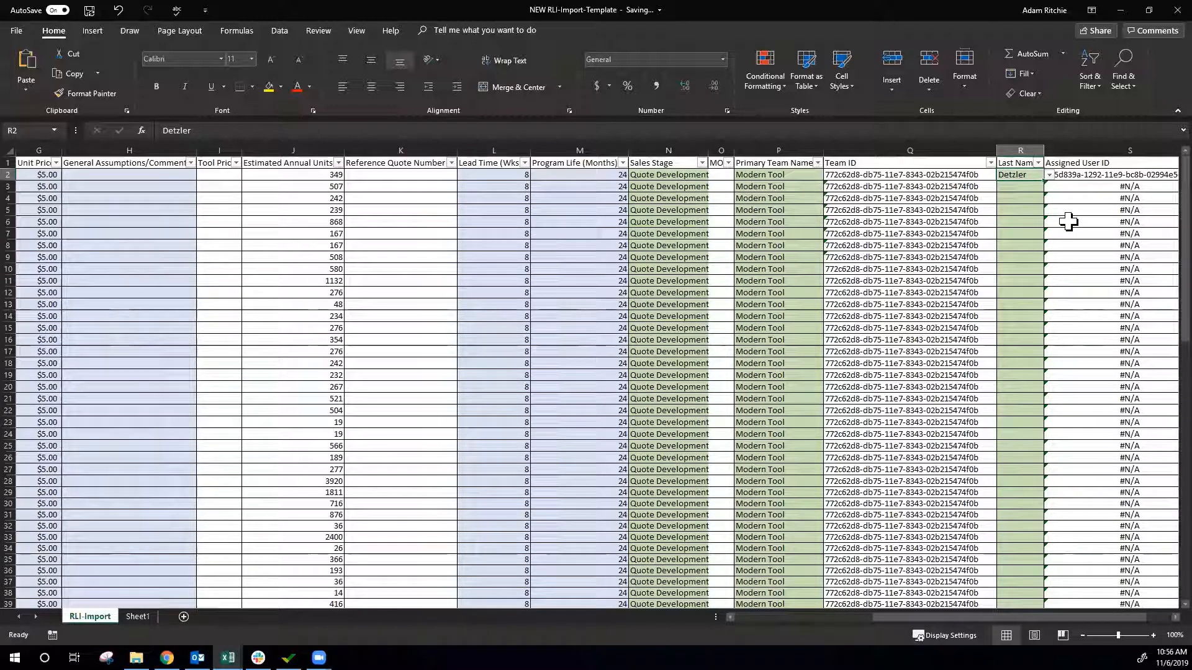
{"action": "left_click_drag", "start_coordinate": [1045, 184], "coordinate": [1030, 444]}
{"action": "scroll", "coordinate": [993, 435], "scroll_direction": "up", "scroll_amount": 7}
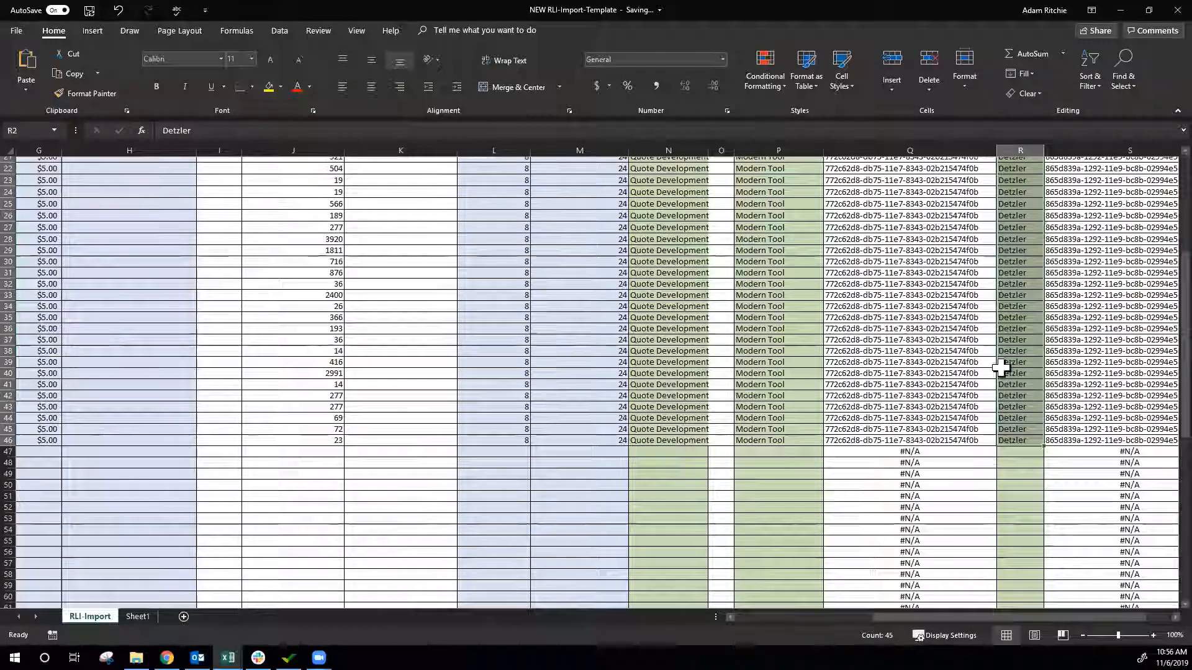
{"action": "left_click_drag", "start_coordinate": [1090, 616], "coordinate": [962, 618]}
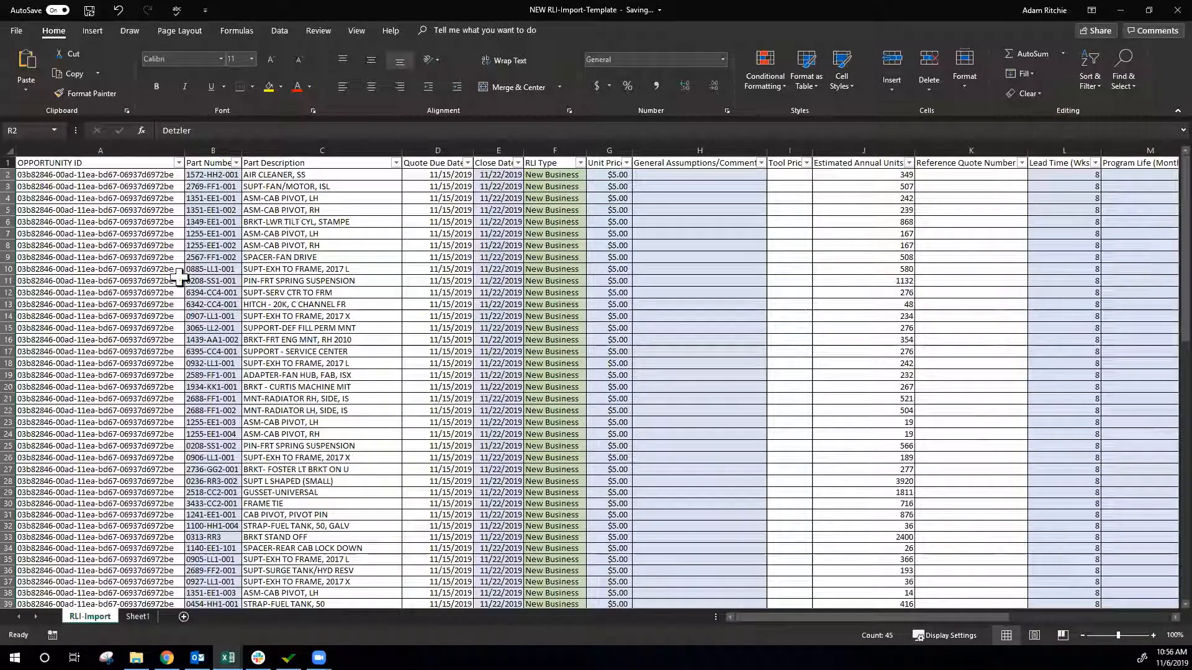
{"action": "left_click", "coordinate": [17, 34]}
{"action": "left_click", "coordinate": [60, 176]}
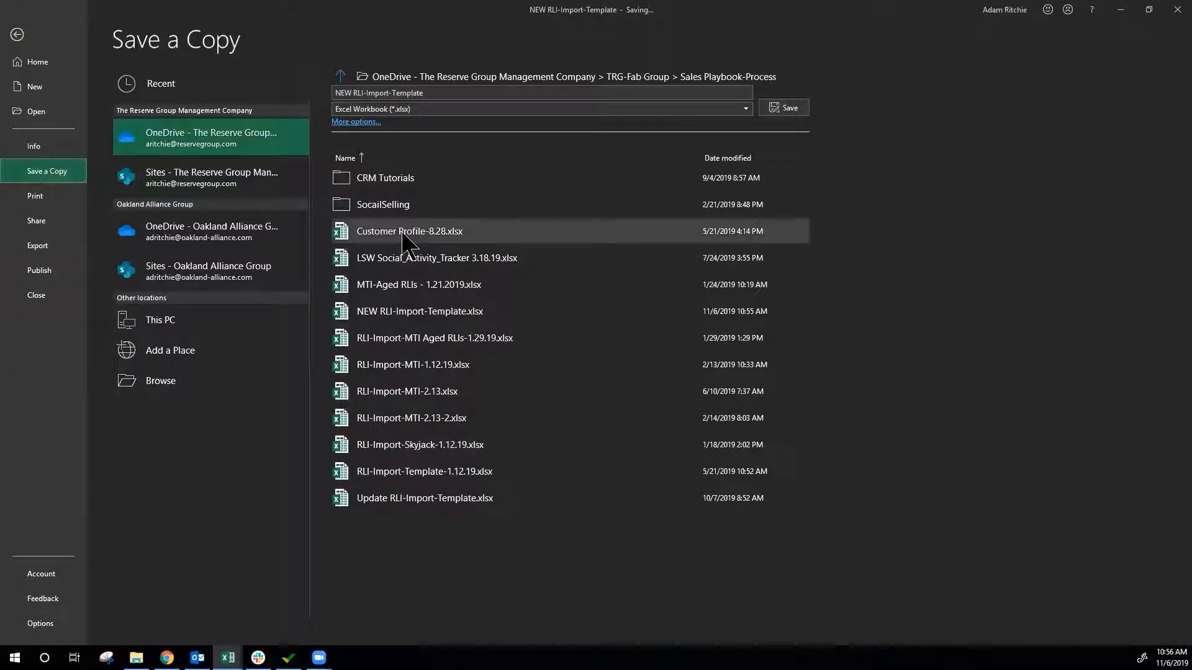
{"action": "left_click", "coordinate": [183, 321]}
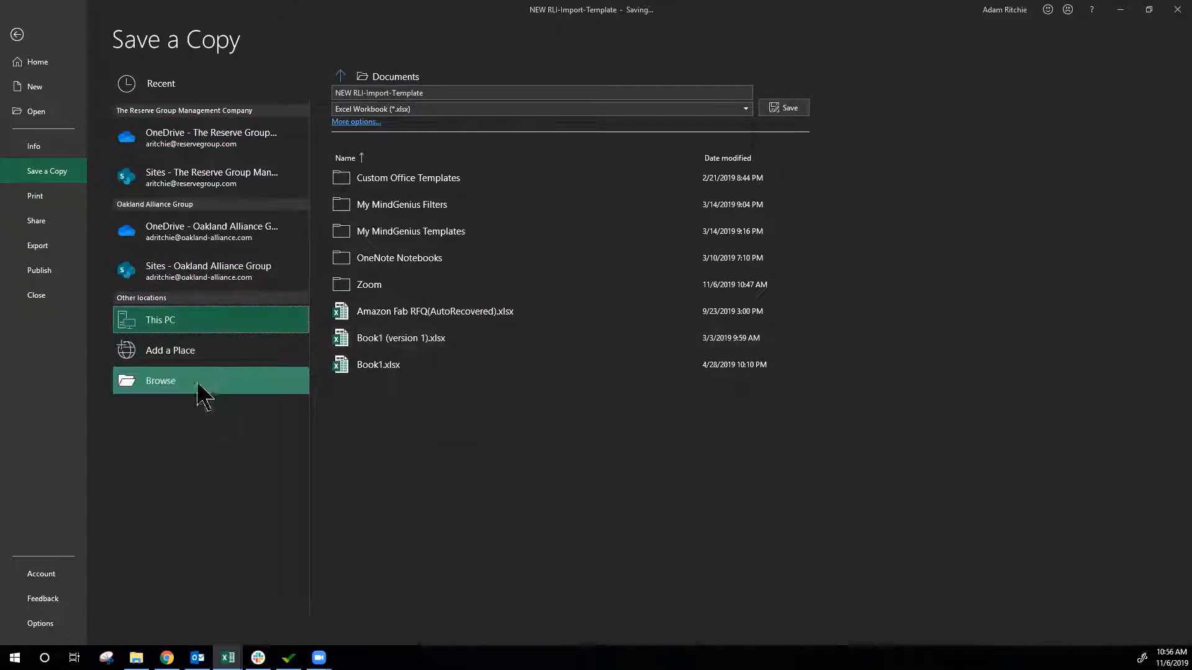
{"action": "key", "text": "Escape"}
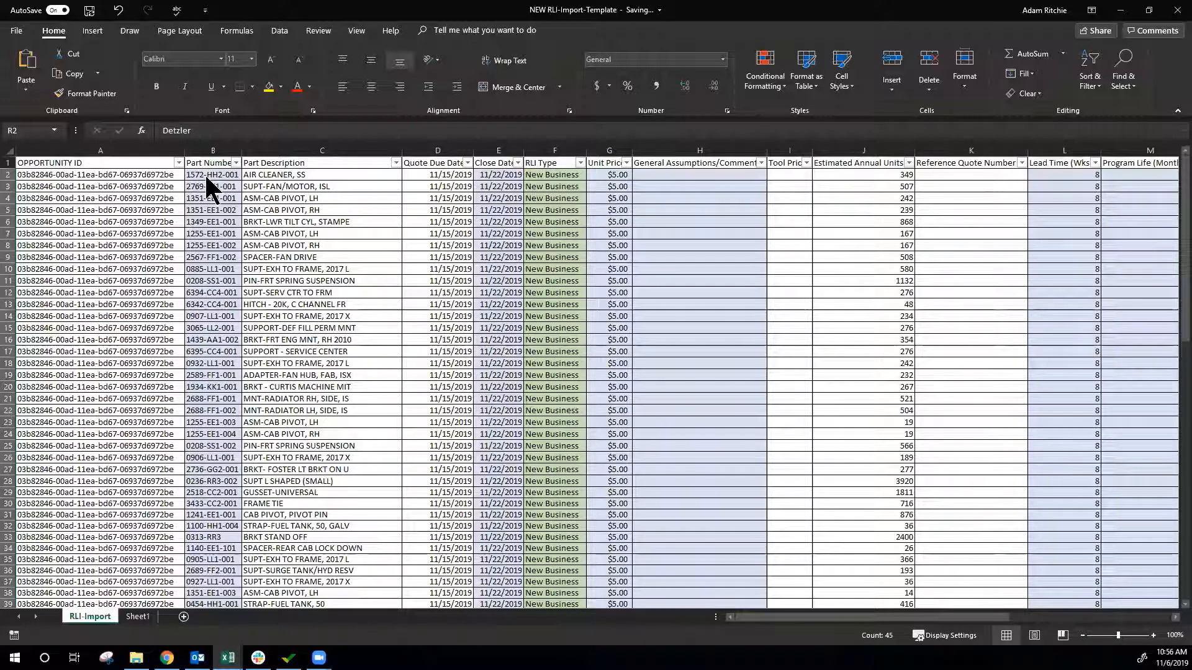
Step: Save the workbook in the same folder as a copy named Spartan RFQ2 Import and dismiss the AutoSave notice
{"action": "key", "text": "F12"}
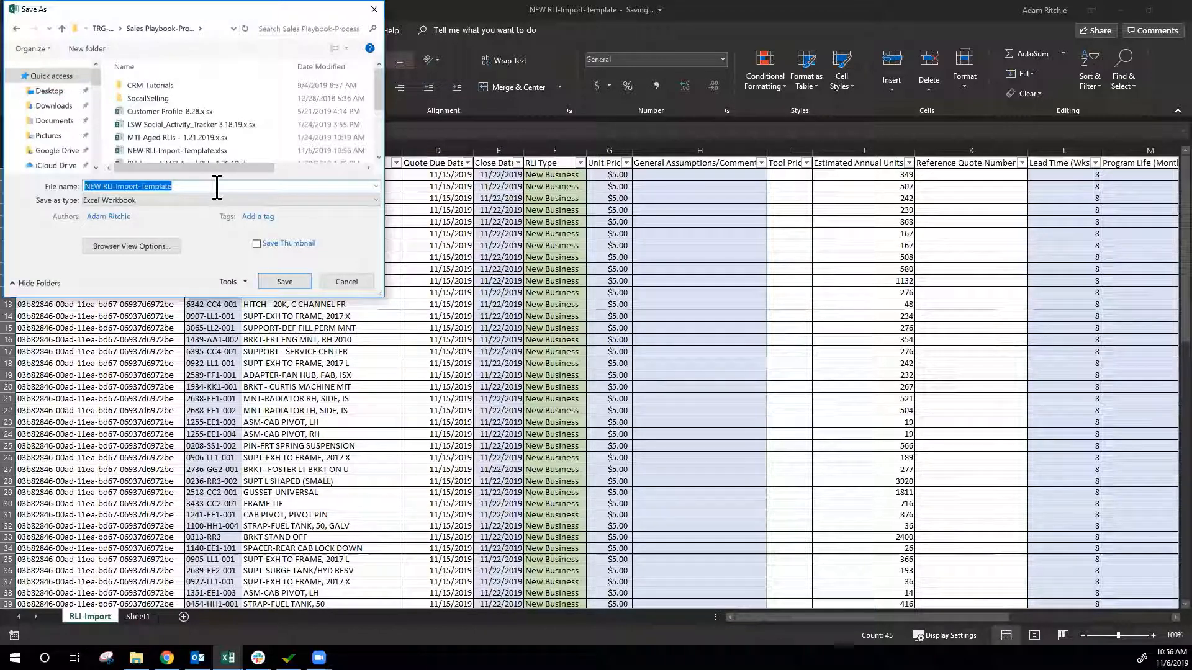
{"action": "type", "text": "Spart"}
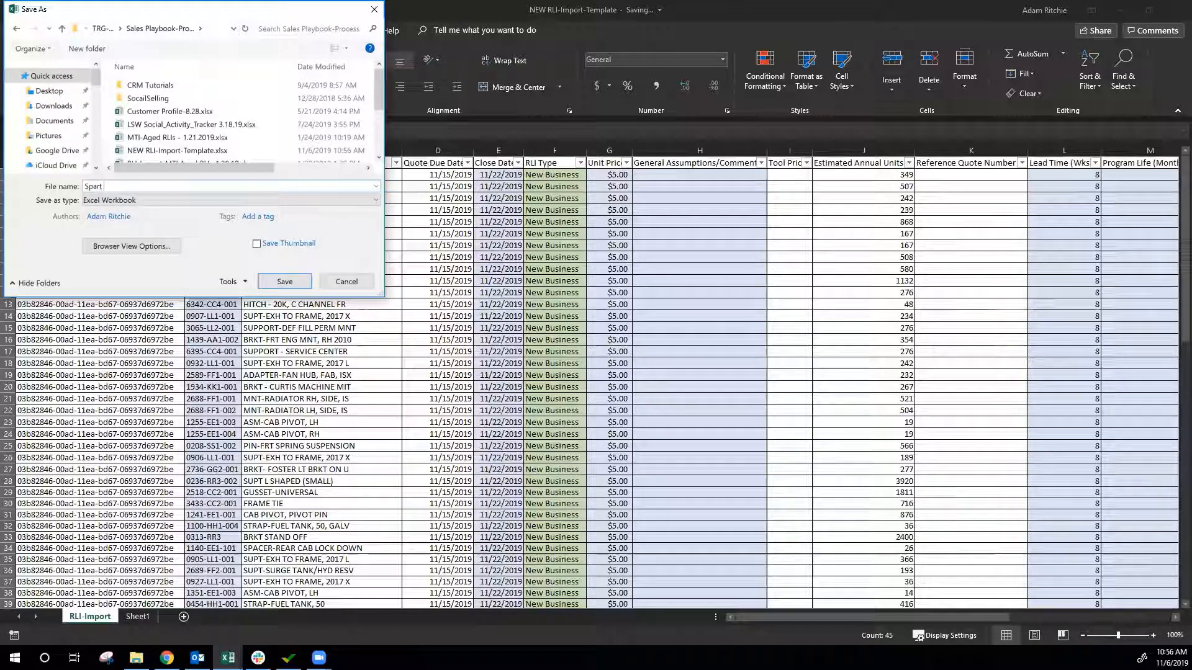
{"action": "type", "text": "an RFQ2 Import"}
{"action": "key", "text": "Return"}
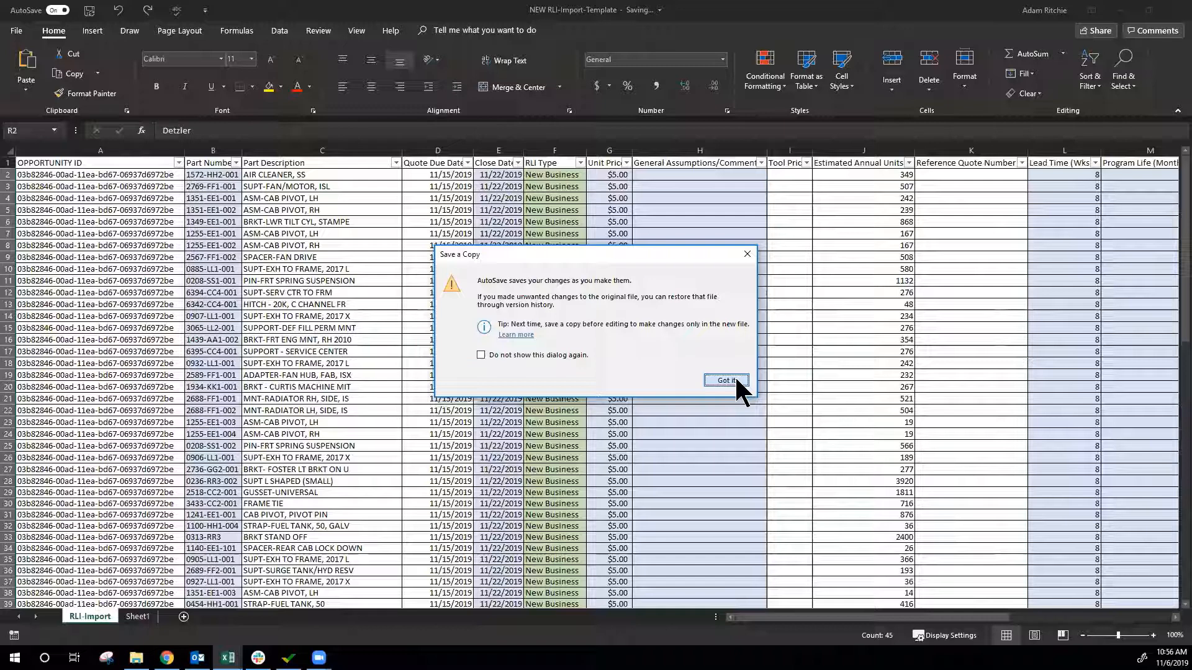
{"action": "left_click", "coordinate": [737, 380]}
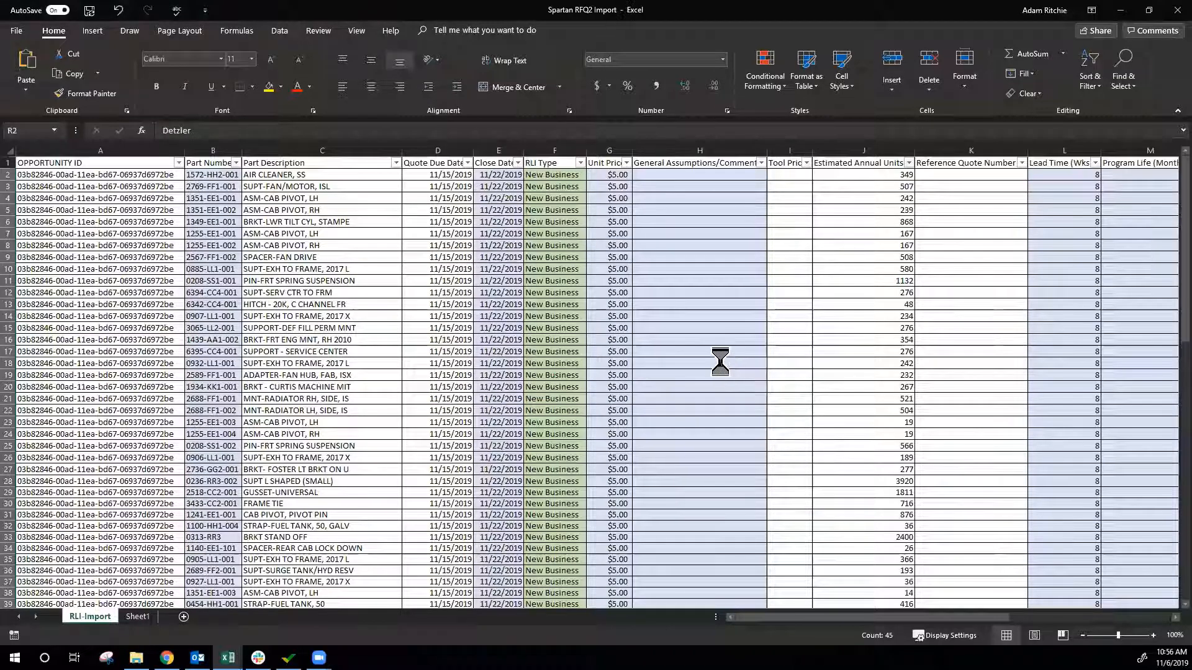
{"action": "left_click", "coordinate": [429, 268]}
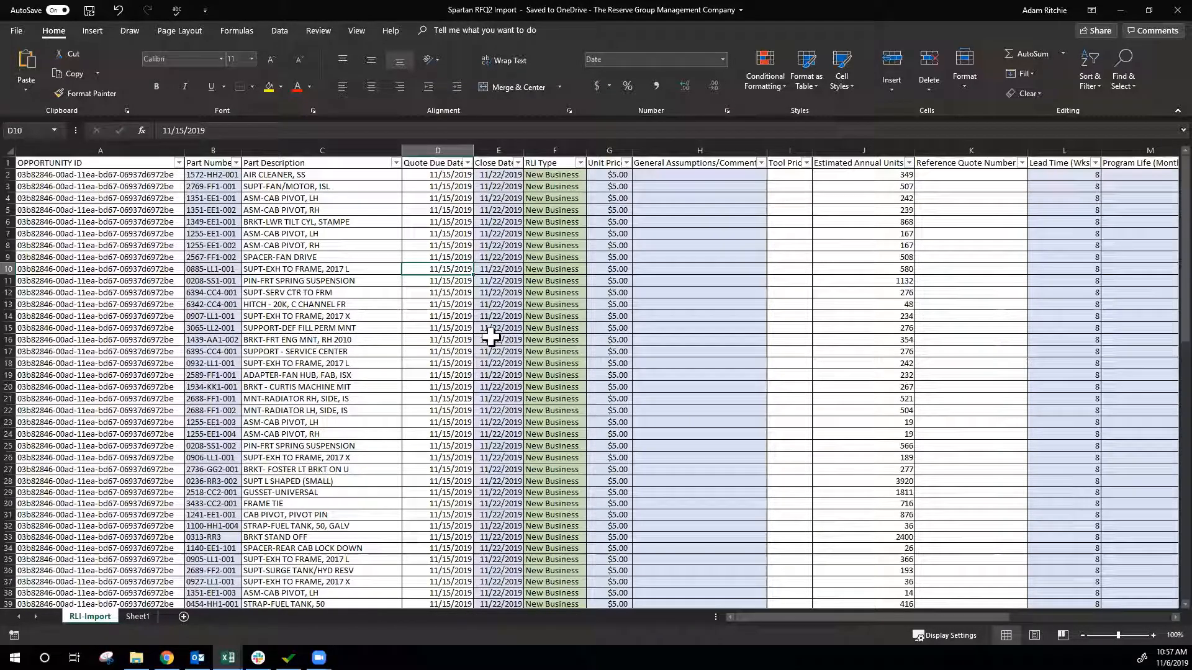
{"action": "scroll", "coordinate": [496, 279], "scroll_direction": "down", "scroll_amount": 2}
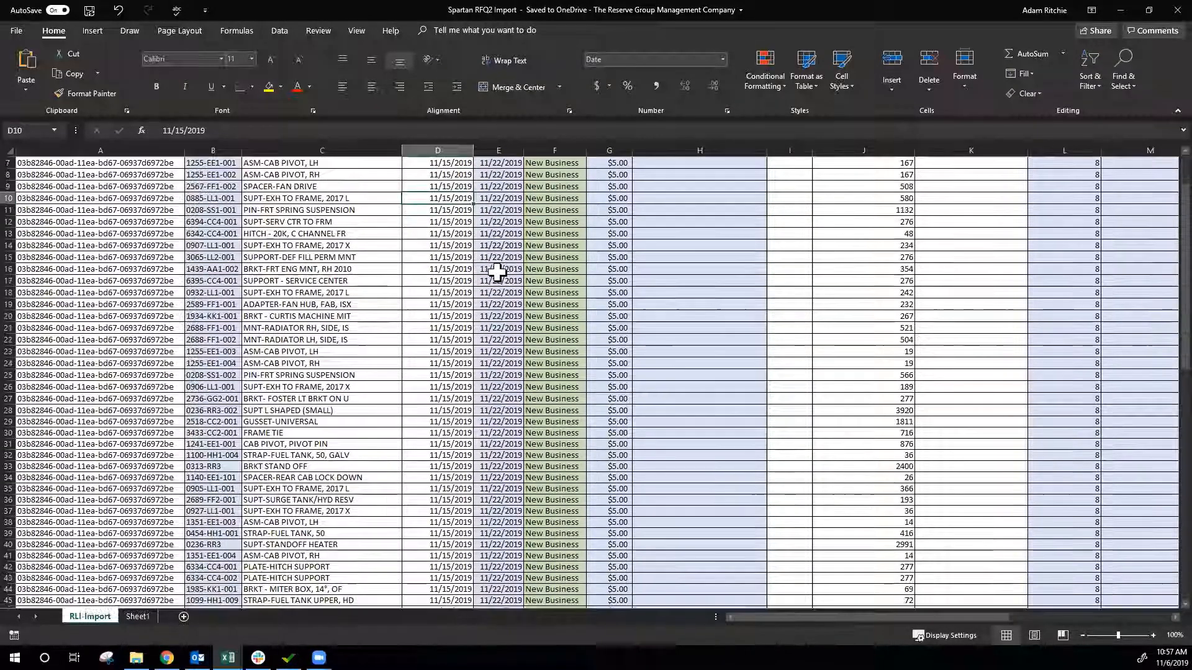
{"action": "scroll", "coordinate": [496, 272], "scroll_direction": "down", "scroll_amount": 4}
{"action": "scroll", "coordinate": [510, 285], "scroll_direction": "up", "scroll_amount": 5}
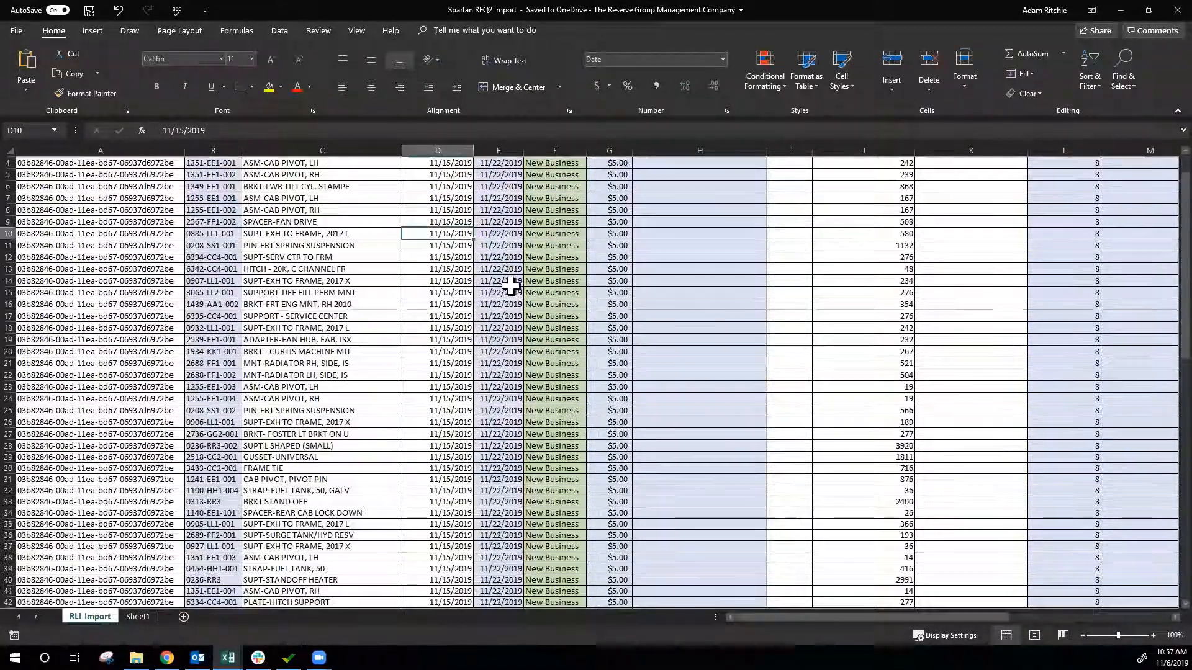
{"action": "scroll", "coordinate": [510, 285], "scroll_direction": "up", "scroll_amount": 1}
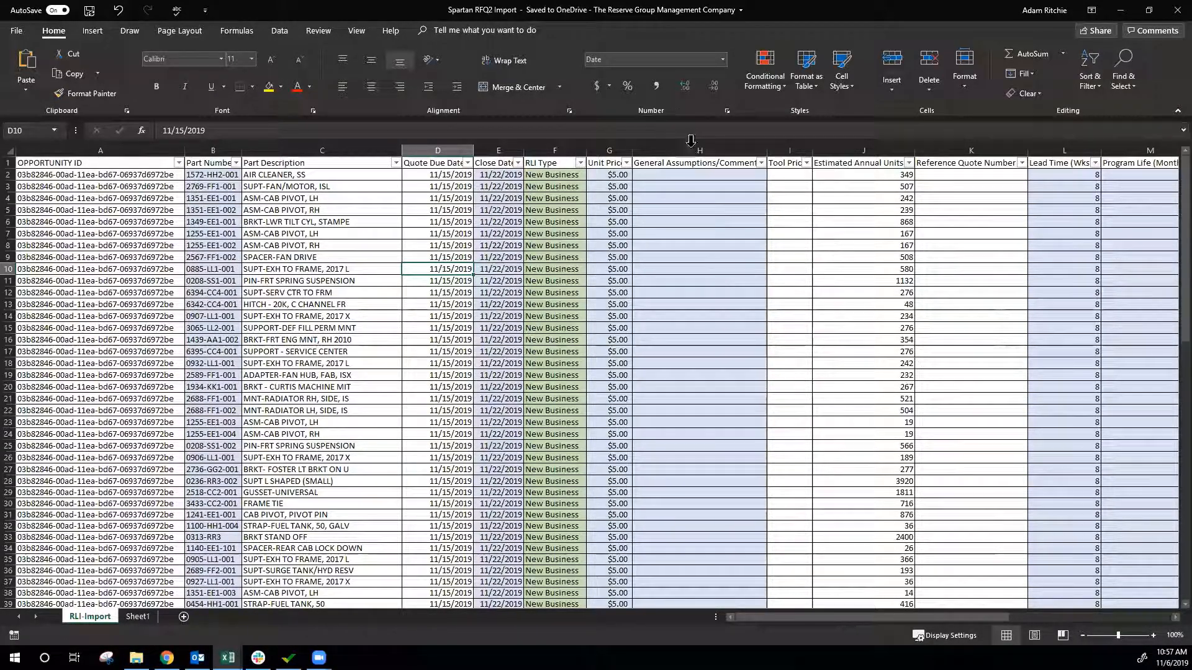
Step: Delete the empty General Assumptions/Comments, Tool Price and Reference Quote Number columns from the RLI-Import sheet
{"action": "left_click_drag", "start_coordinate": [691, 150], "coordinate": [779, 152]}
{"action": "right_click", "coordinate": [786, 157]}
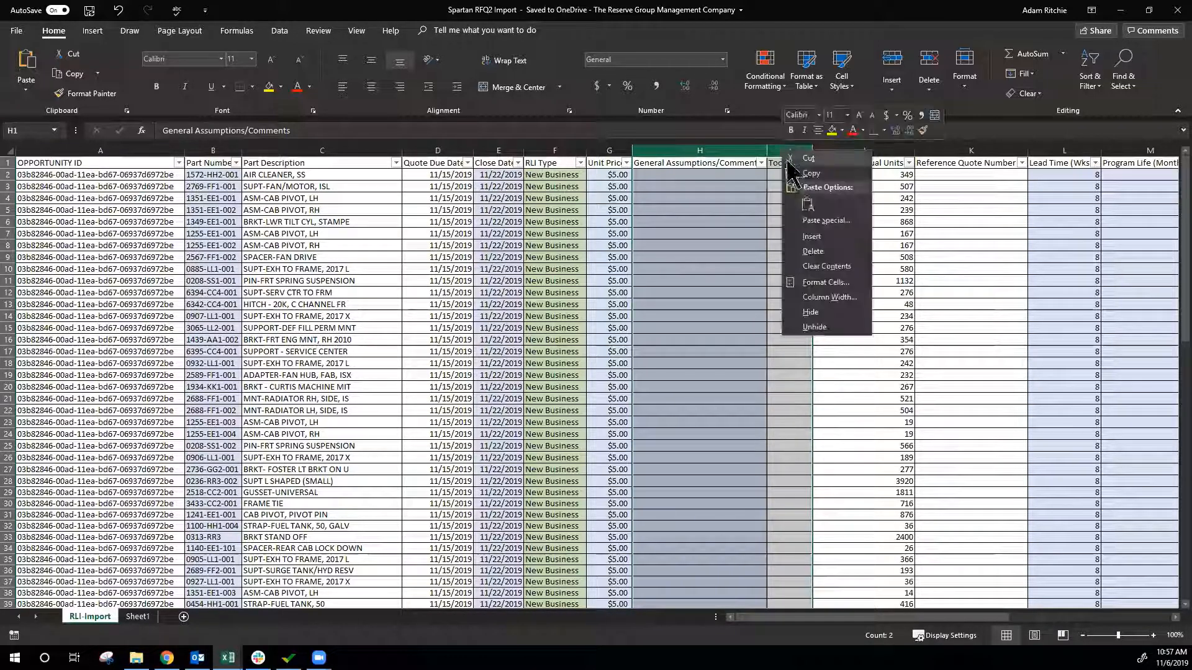
{"action": "left_click", "coordinate": [813, 251]}
{"action": "left_click", "coordinate": [643, 233]}
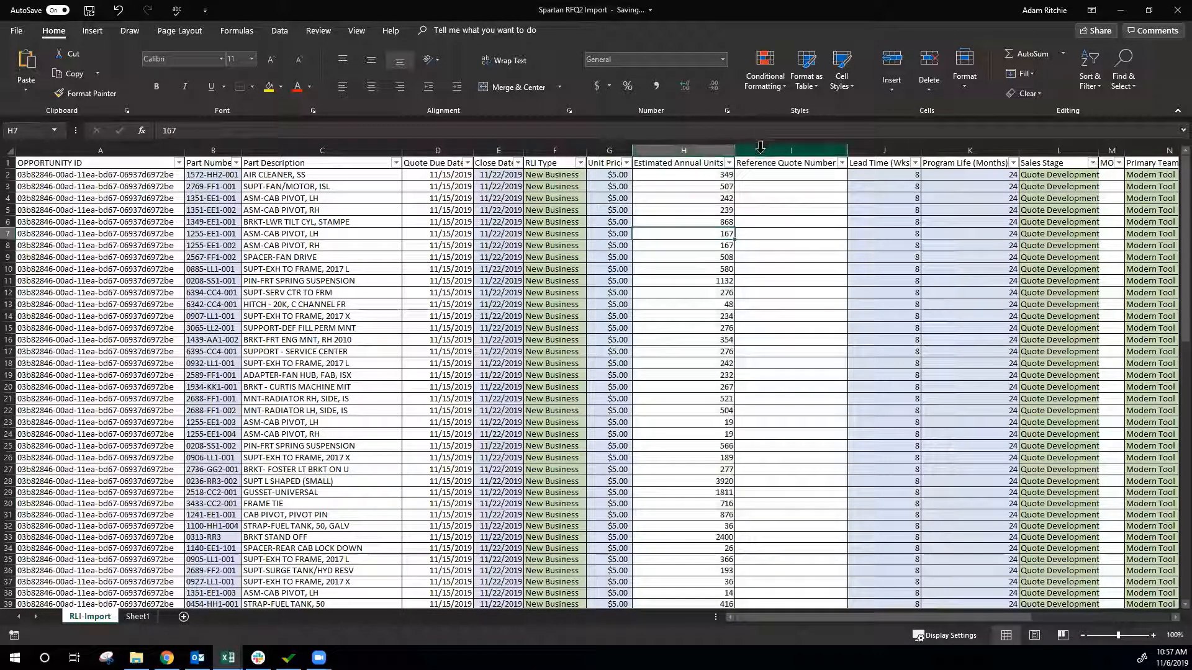
{"action": "left_click", "coordinate": [760, 149]}
{"action": "right_click", "coordinate": [763, 152]}
{"action": "left_click", "coordinate": [787, 262]}
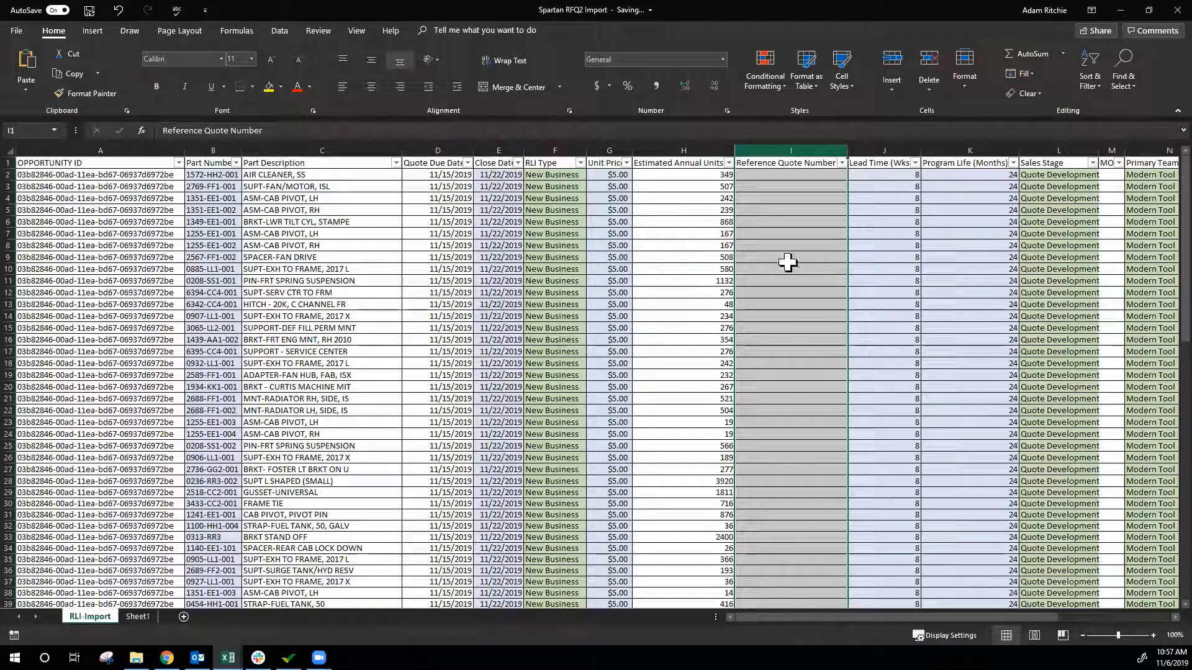
{"action": "left_click", "coordinate": [774, 289]}
Step: Delete the empty MOQ column between Sales Stage and Primary Team Name
{"action": "left_click", "coordinate": [1002, 148]}
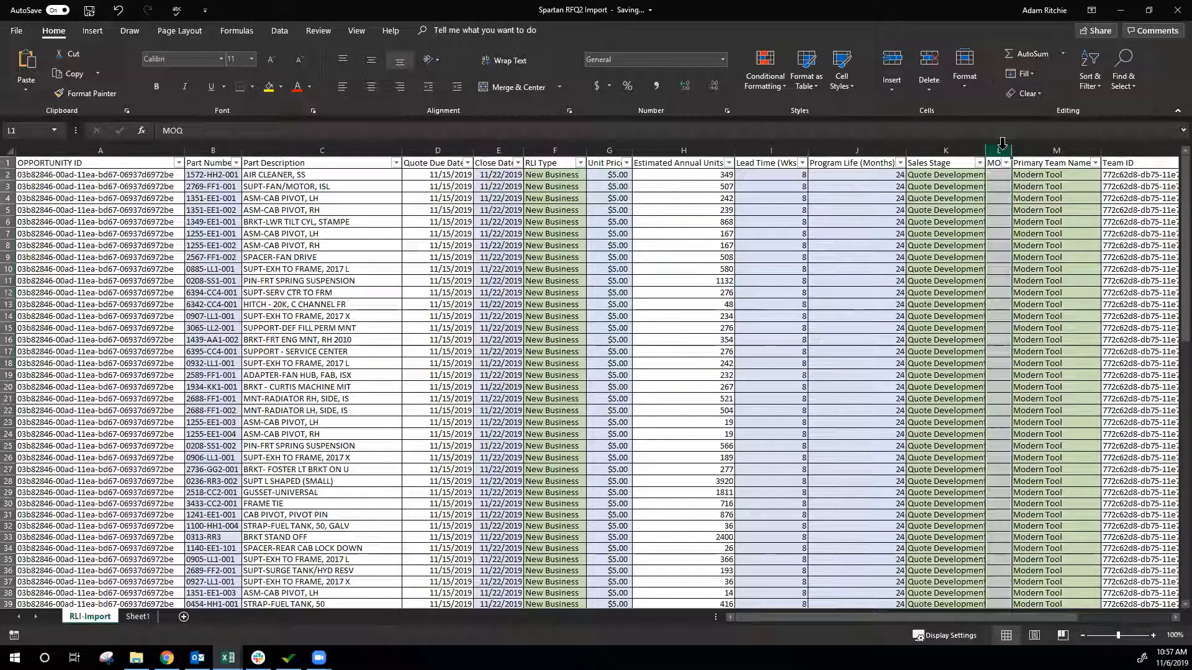
{"action": "right_click", "coordinate": [1001, 149]}
{"action": "key", "text": "Escape"}
{"action": "key", "text": "ctrl+minus"}
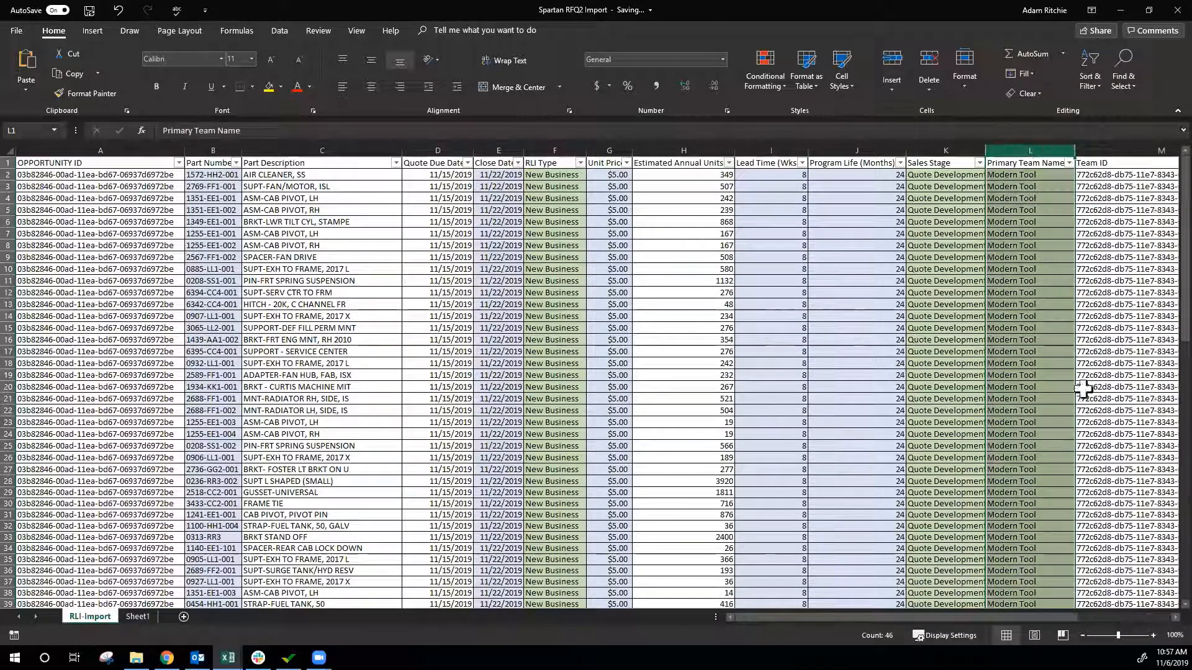
{"action": "mouse_move", "coordinate": [931, 619]}
{"action": "left_mouse_down"}
{"action": "mouse_move", "coordinate": [1003, 627]}
{"action": "mouse_move", "coordinate": [925, 629]}
{"action": "left_mouse_up"}
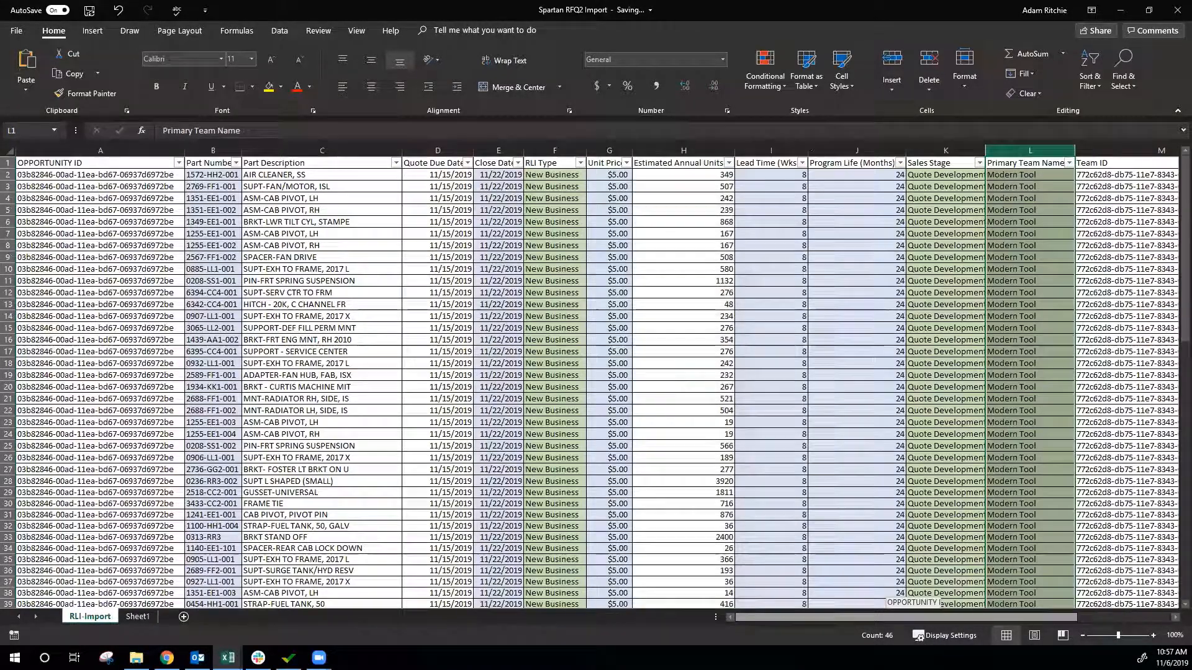
{"action": "left_click", "coordinate": [859, 423]}
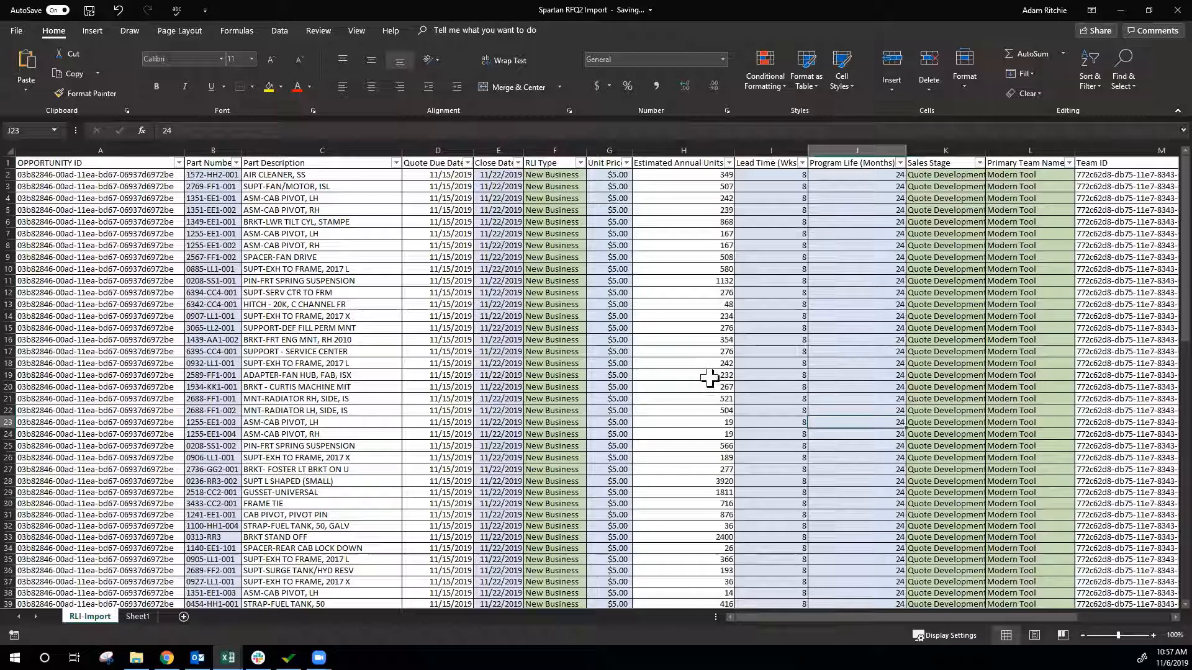
Step: Delete the unused template rows 47 to 95 below the last part and return to the start of the sheet
{"action": "scroll", "coordinate": [617, 356], "scroll_direction": "down", "scroll_amount": 4}
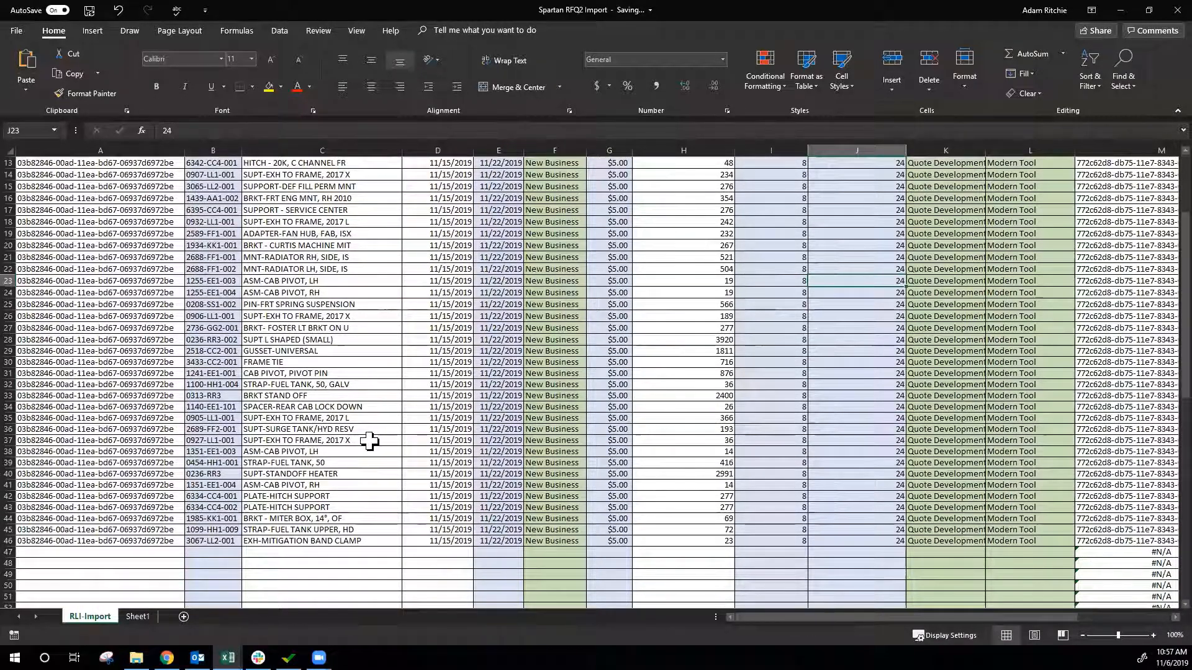
{"action": "left_click", "coordinate": [415, 452]}
{"action": "scroll", "coordinate": [372, 442], "scroll_direction": "down", "scroll_amount": 6}
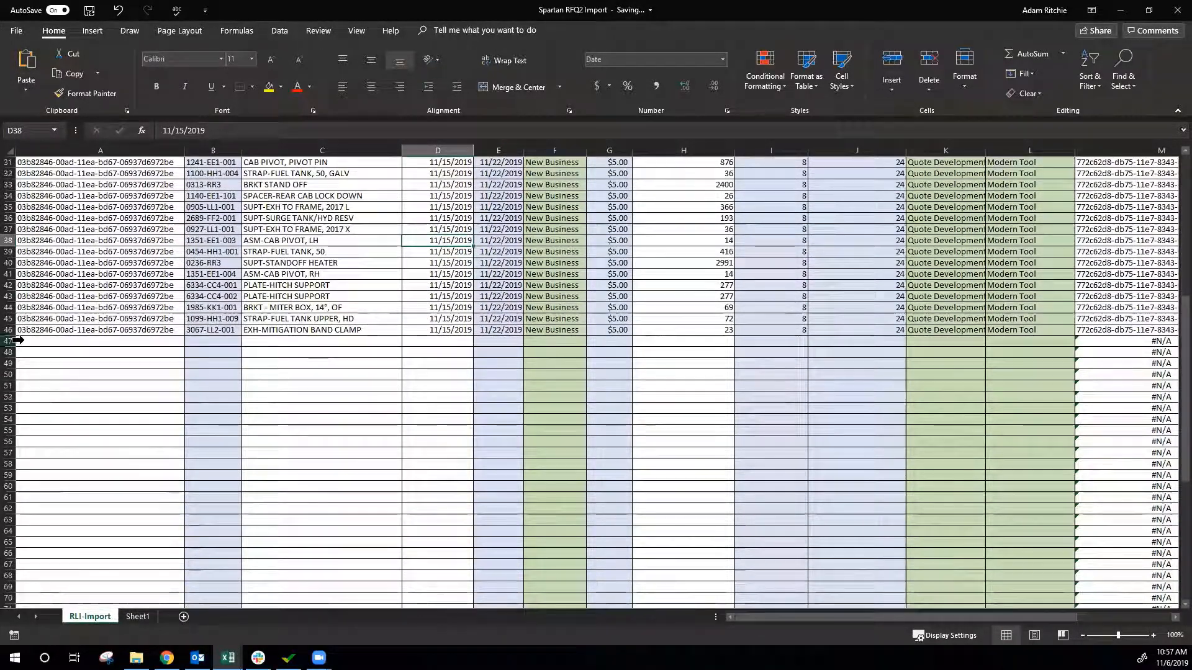
{"action": "left_click", "coordinate": [18, 340]}
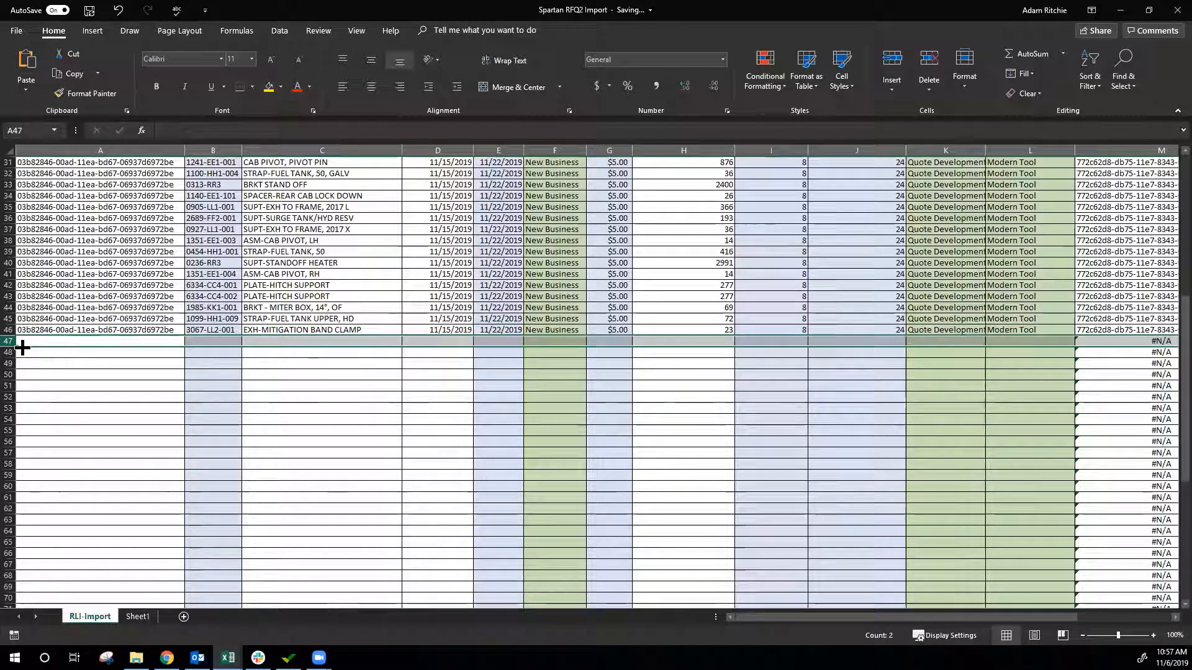
{"action": "left_click_drag", "start_coordinate": [9, 341], "coordinate": [126, 182]}
{"action": "scroll", "coordinate": [199, 260], "scroll_direction": "up", "scroll_amount": 6}
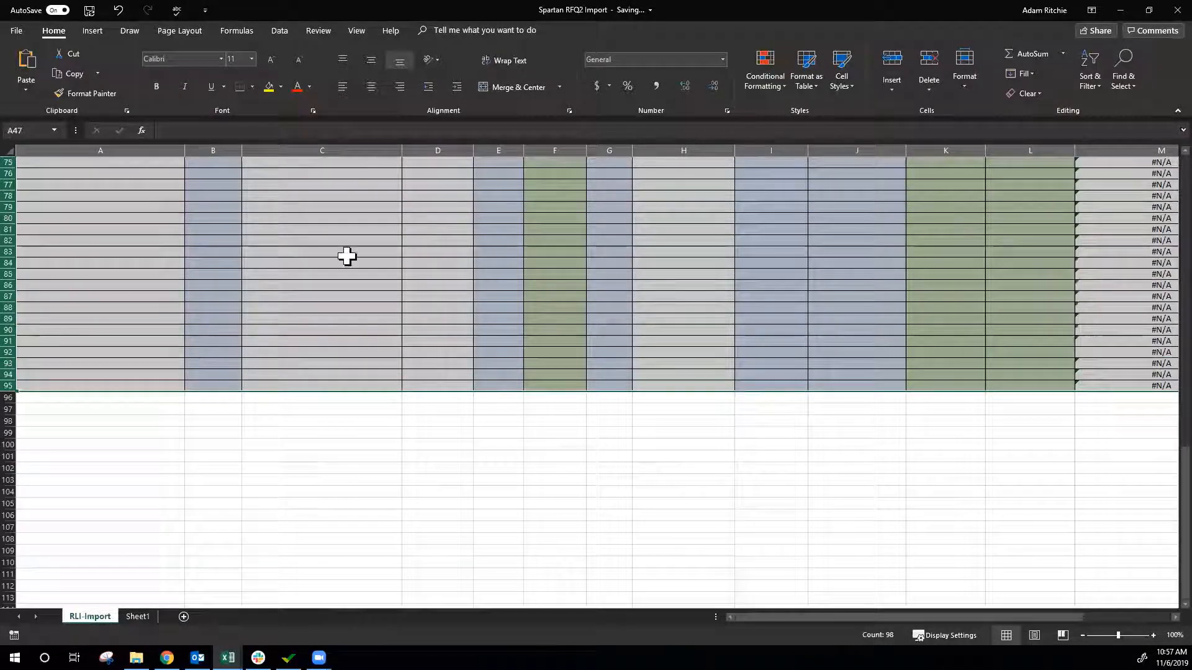
{"action": "right_click", "coordinate": [109, 293]}
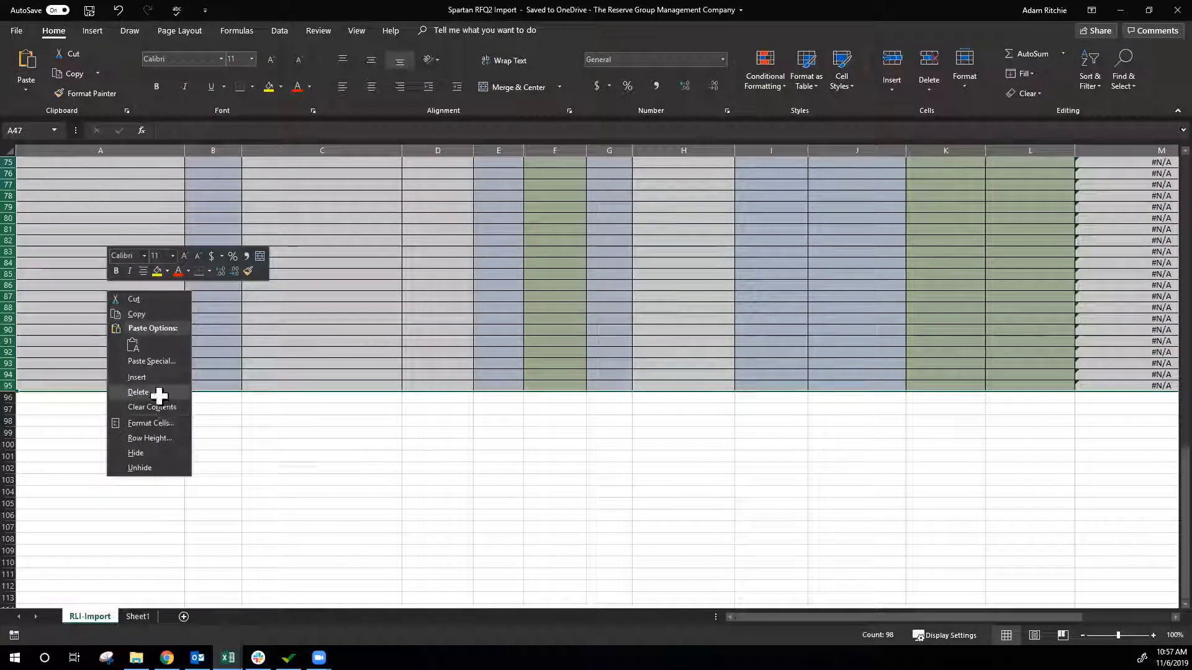
{"action": "left_click", "coordinate": [159, 396]}
{"action": "left_click", "coordinate": [348, 445]}
{"action": "scroll", "coordinate": [369, 472], "scroll_direction": "up", "scroll_amount": 2}
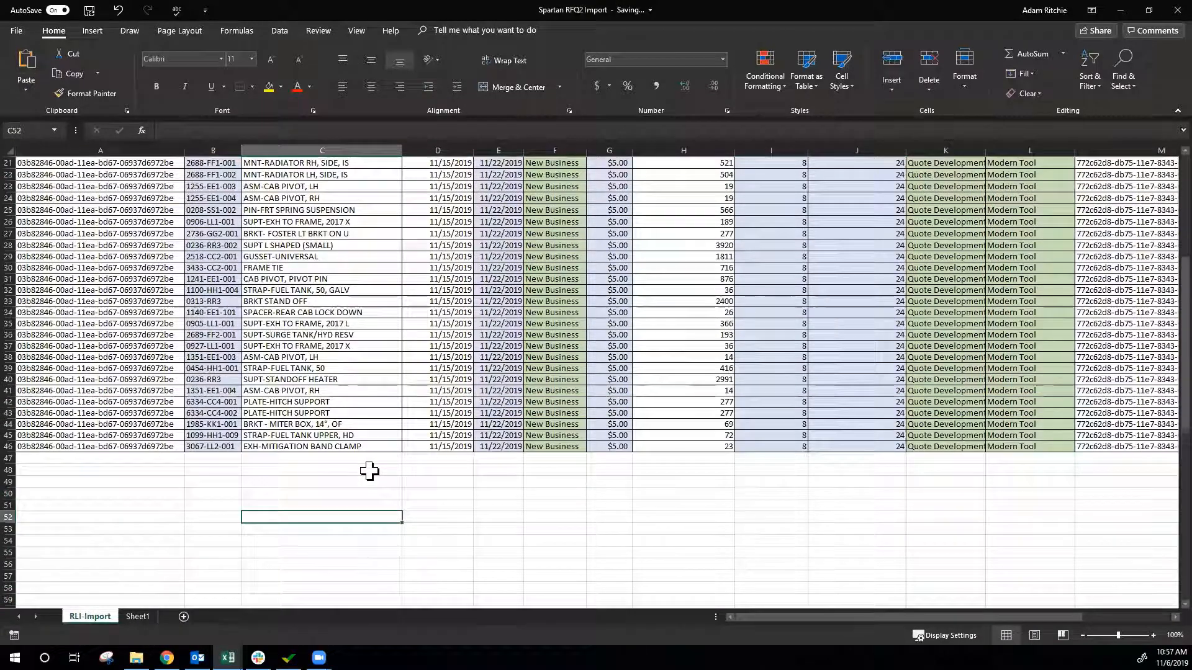
{"action": "scroll", "coordinate": [369, 472], "scroll_direction": "up", "scroll_amount": 2}
{"action": "scroll", "coordinate": [502, 317], "scroll_direction": "up", "scroll_amount": 5}
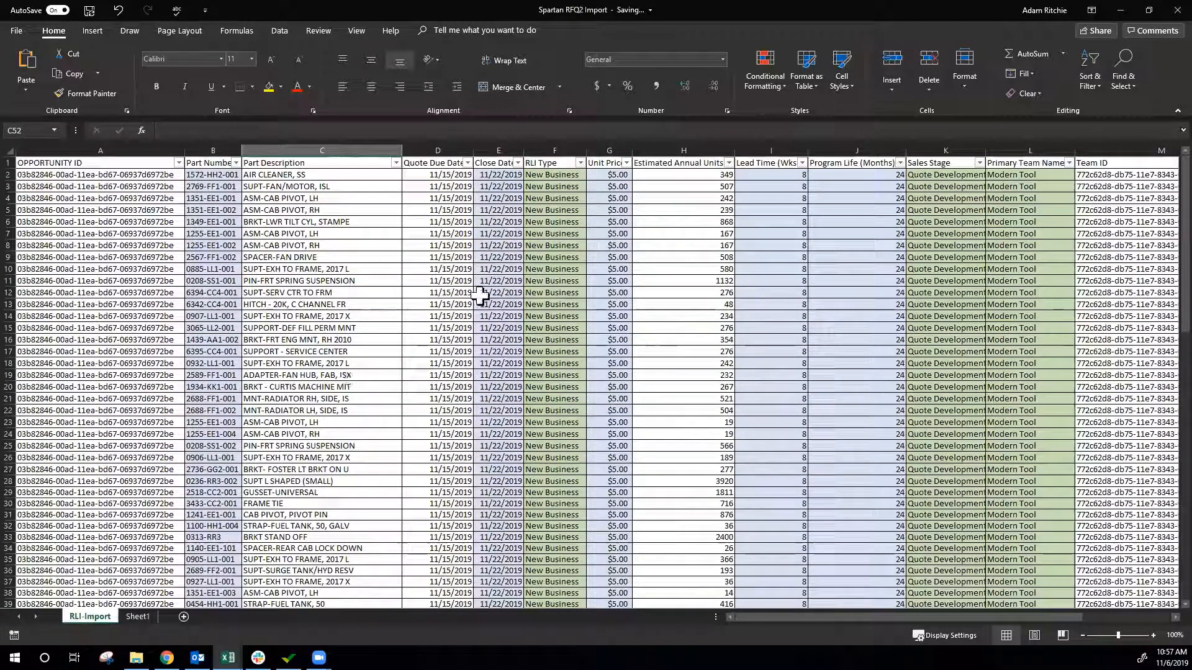
Step: Save a copy of Spartan RFQ2 Import in the same folder as CSV (Comma delimited), accepting the AutoSave notice and keeping only the active sheet
{"action": "left_click", "coordinate": [20, 31]}
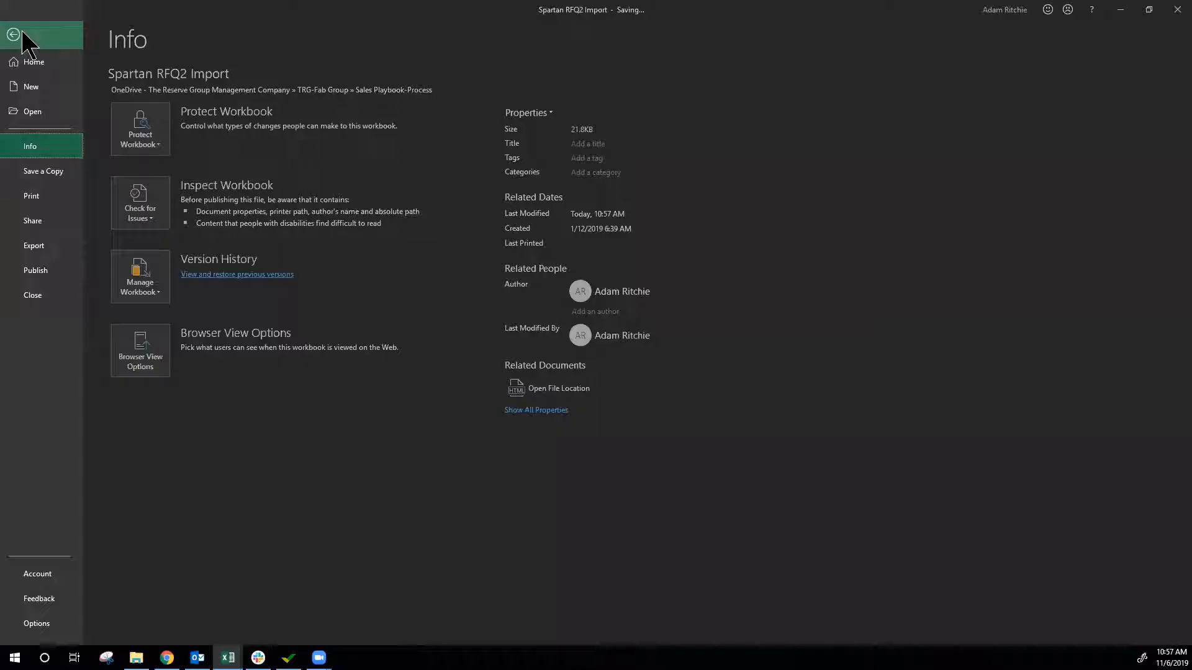
{"action": "left_click", "coordinate": [54, 178]}
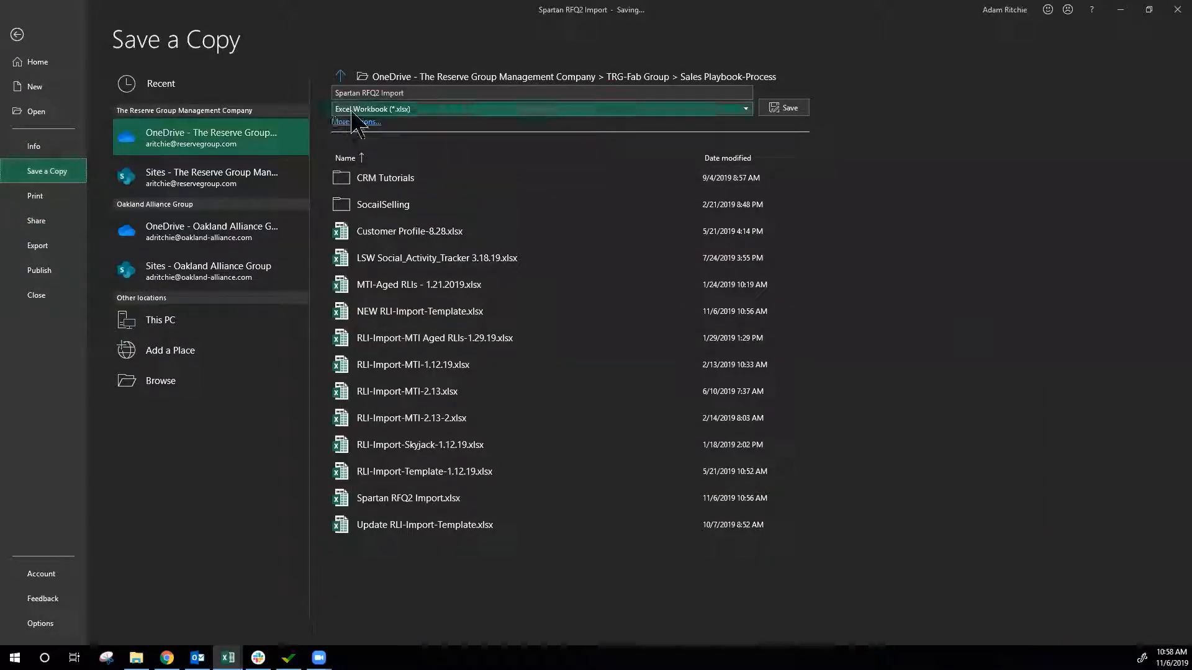
{"action": "left_click", "coordinate": [404, 115]}
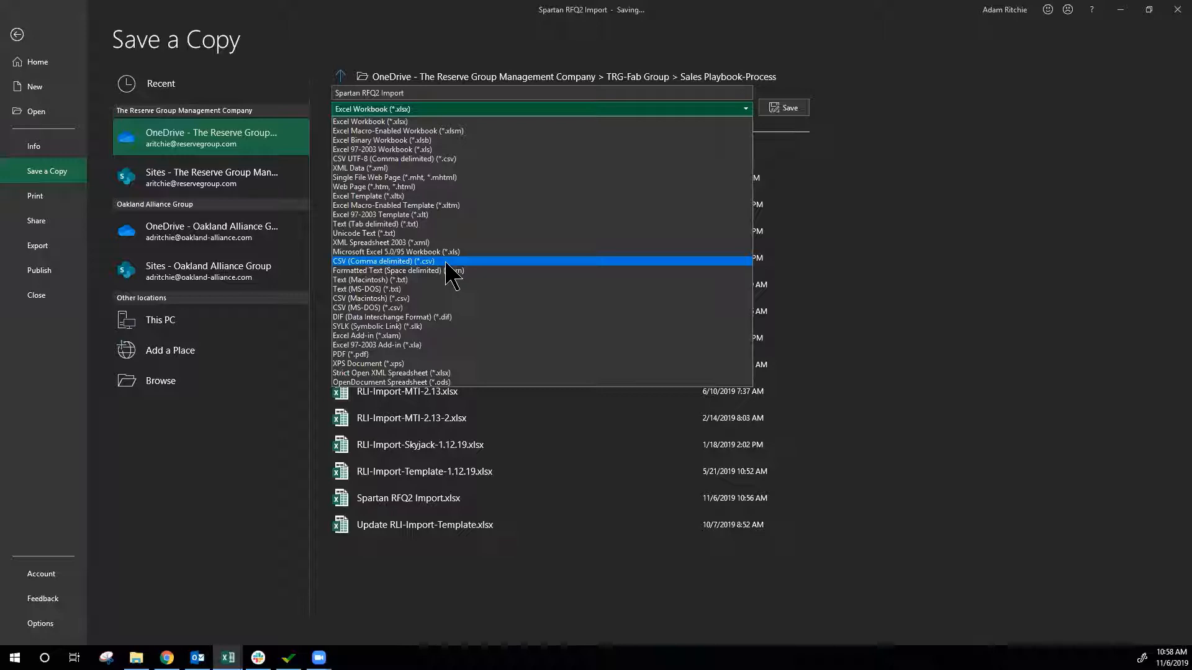
{"action": "left_click", "coordinate": [446, 263]}
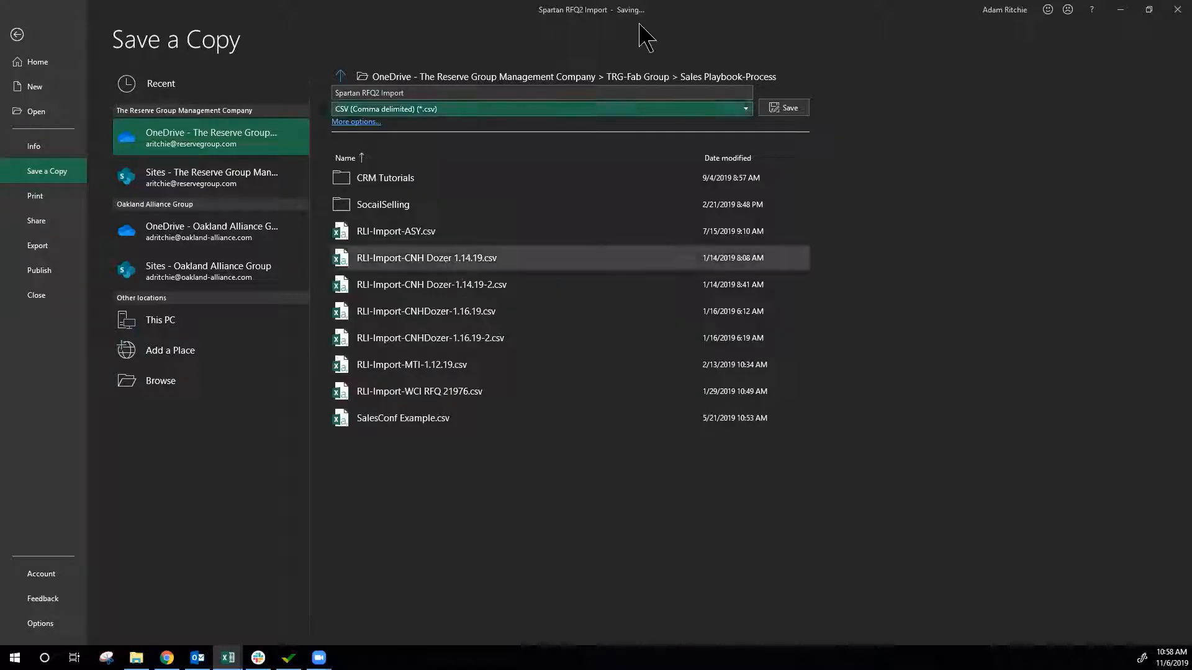
{"action": "left_click", "coordinate": [805, 110]}
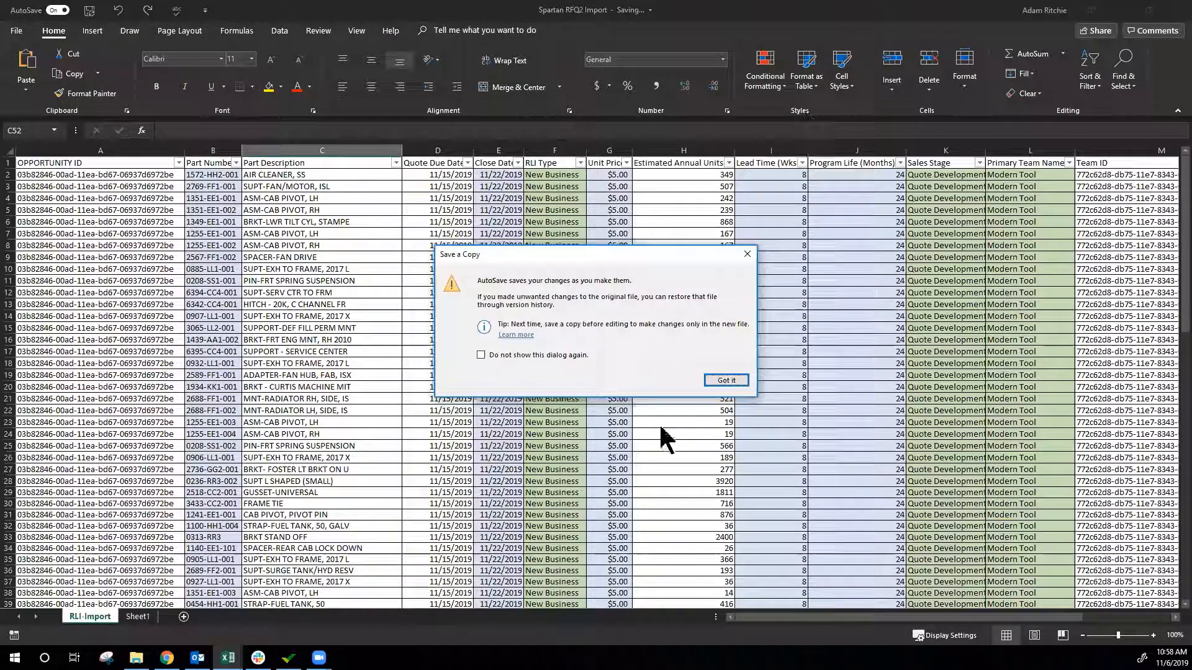
{"action": "left_click", "coordinate": [724, 379]}
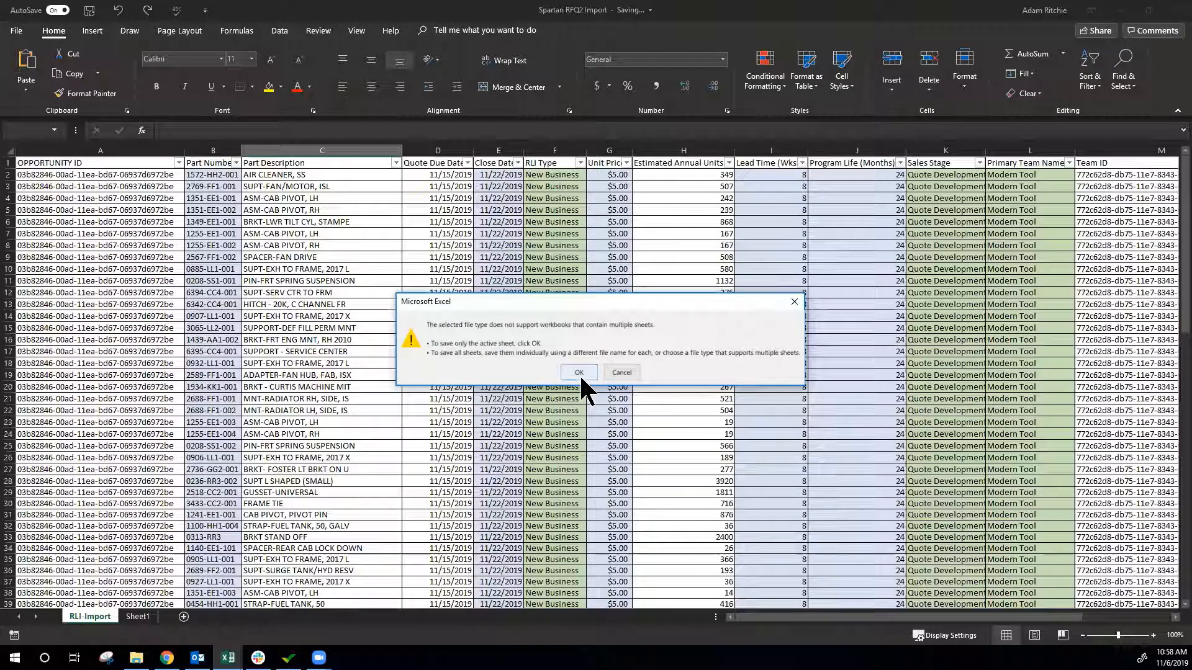
{"action": "left_click", "coordinate": [579, 372]}
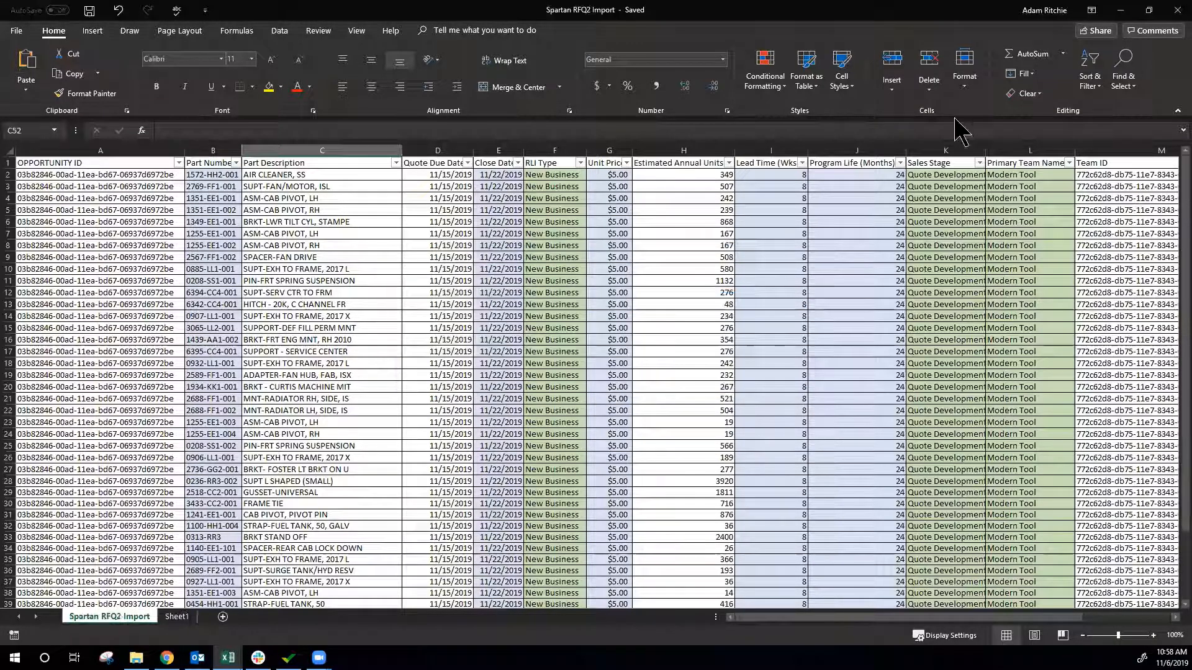
Step: Switch to SugarCRM in the browser, start a Revenue Line Items import and open the file chooser for the upload
{"action": "left_click", "coordinate": [1116, 11]}
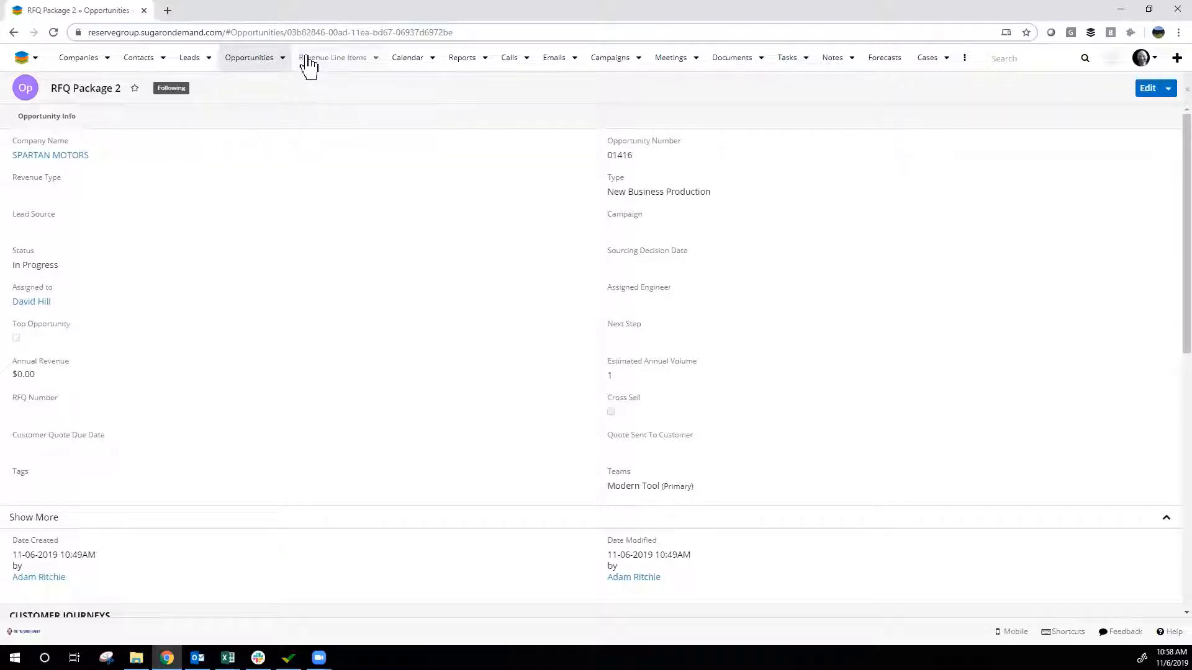
{"action": "left_click", "coordinate": [375, 59]}
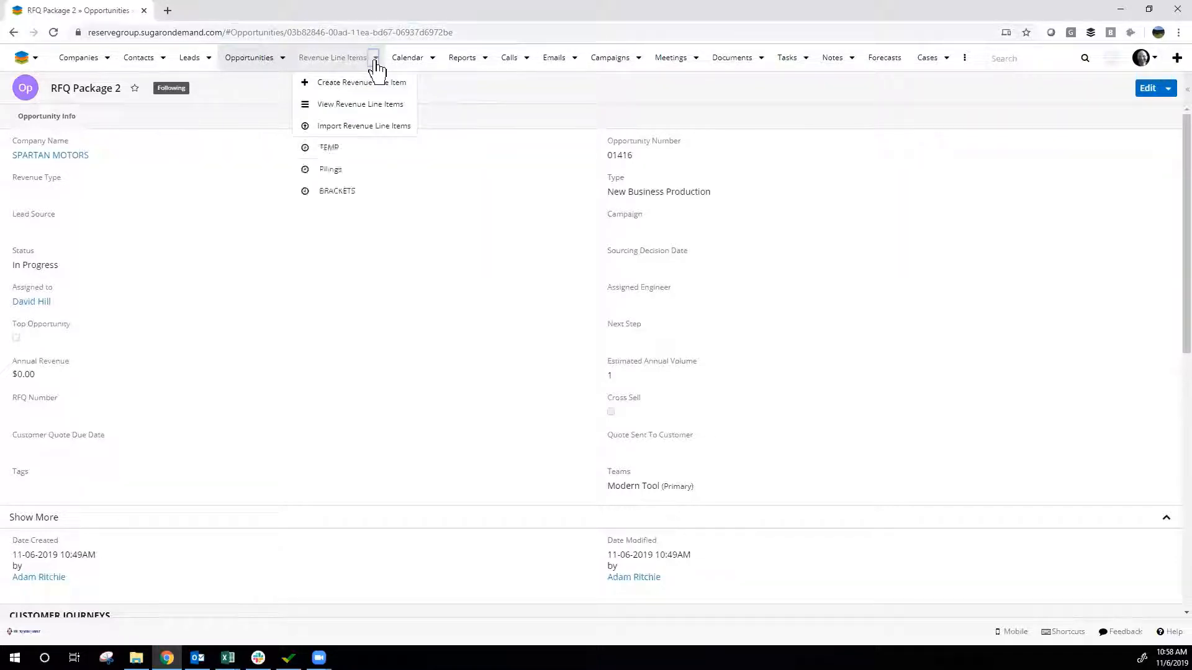
{"action": "left_click", "coordinate": [380, 126]}
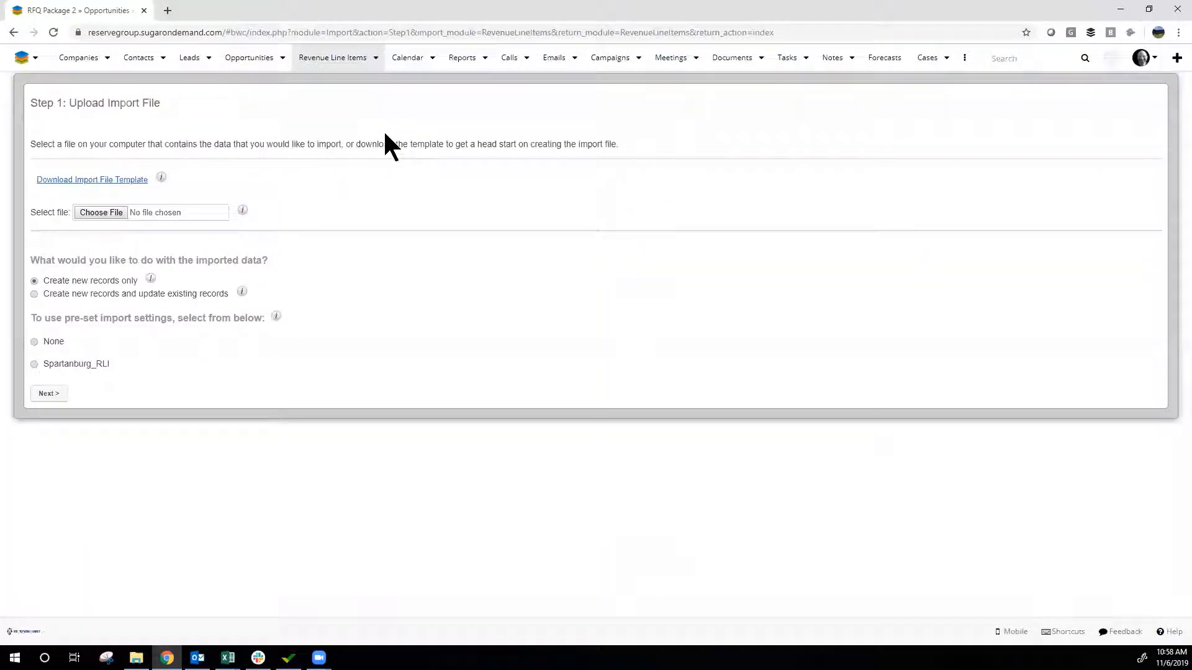
{"action": "left_click", "coordinate": [98, 212]}
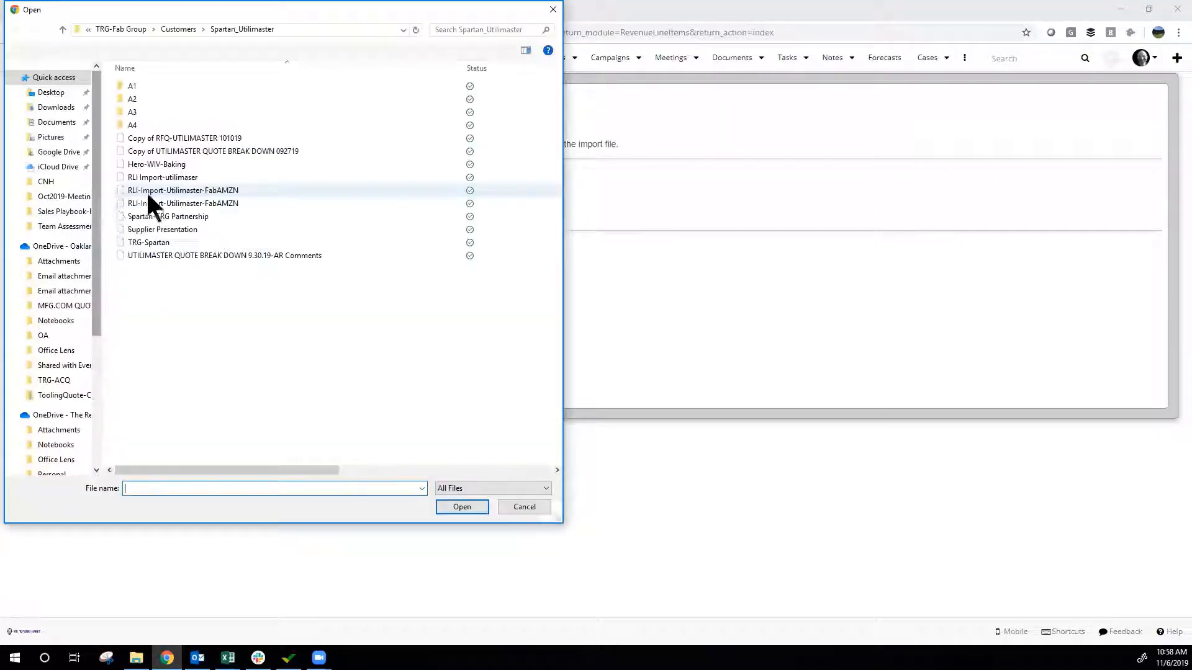
Step: Look for the saved CSV on the Desktop with the files sorted by date modified, newest first
{"action": "left_click", "coordinate": [51, 93]}
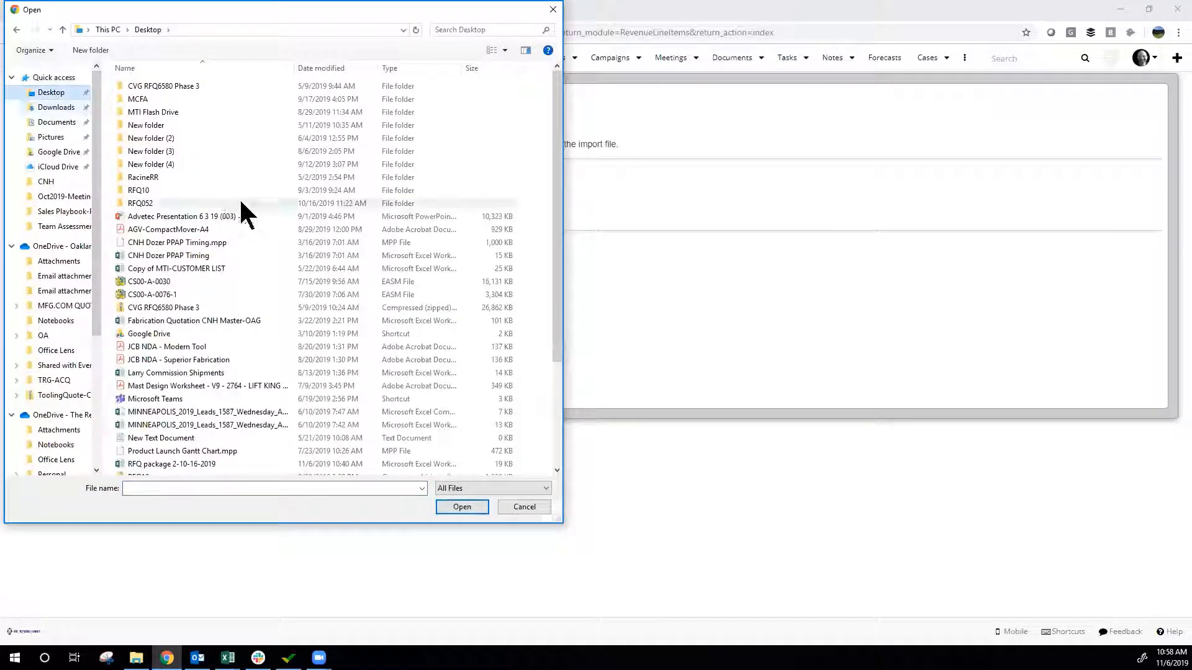
{"action": "left_click", "coordinate": [339, 70]}
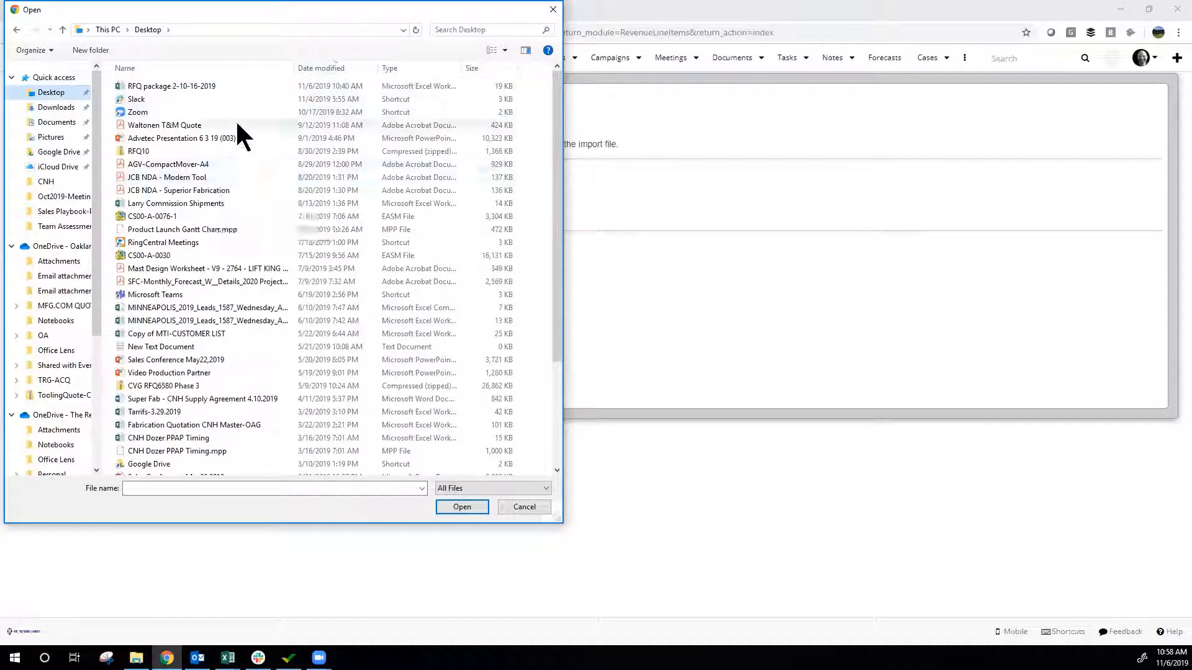
{"action": "scroll", "coordinate": [266, 146], "scroll_direction": "down", "scroll_amount": 2}
{"action": "scroll", "coordinate": [274, 138], "scroll_direction": "up", "scroll_amount": 2}
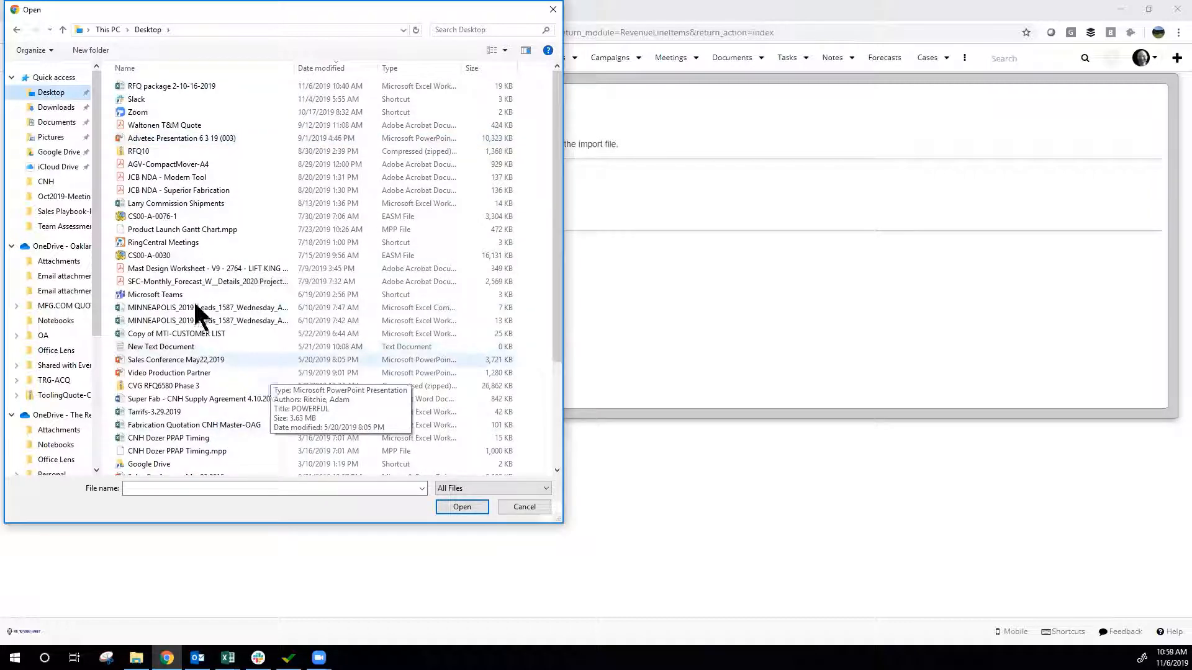
{"action": "scroll", "coordinate": [205, 308], "scroll_direction": "down", "scroll_amount": 2}
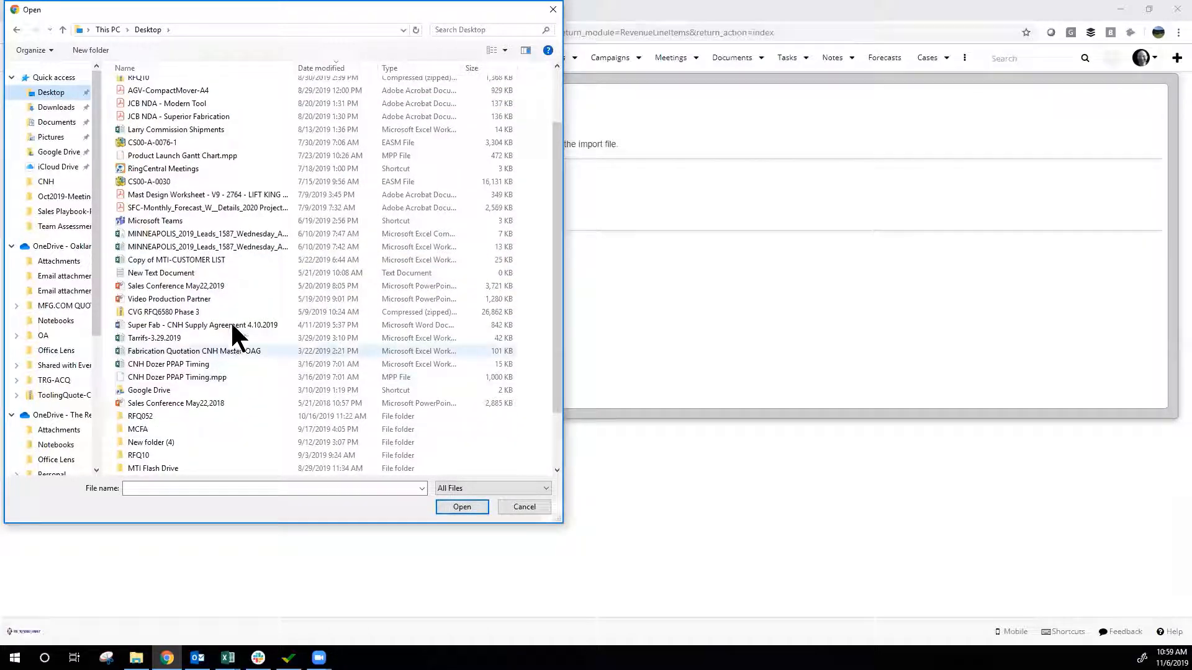
{"action": "scroll", "coordinate": [233, 260], "scroll_direction": "up", "scroll_amount": 2}
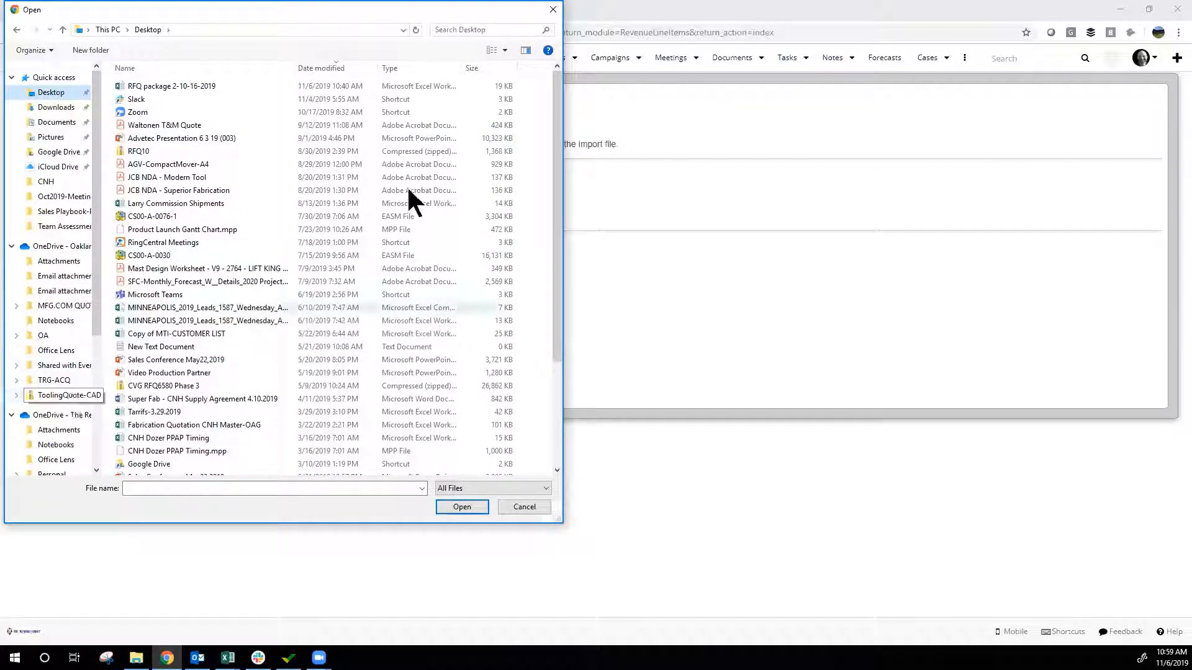
Step: Switch to Excel and check the folder path where the Spartan RFQ2 Import CSV is saved
{"action": "left_click", "coordinate": [667, 217]}
{"action": "key", "text": "alt+Tab"}
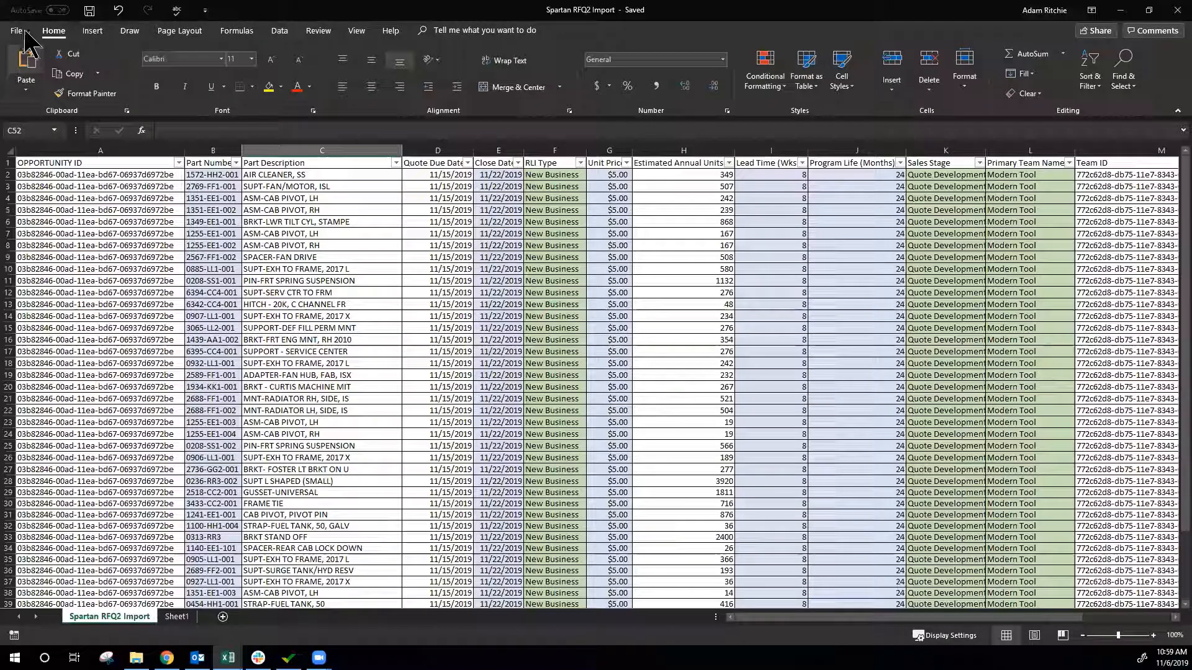
{"action": "left_click", "coordinate": [20, 32]}
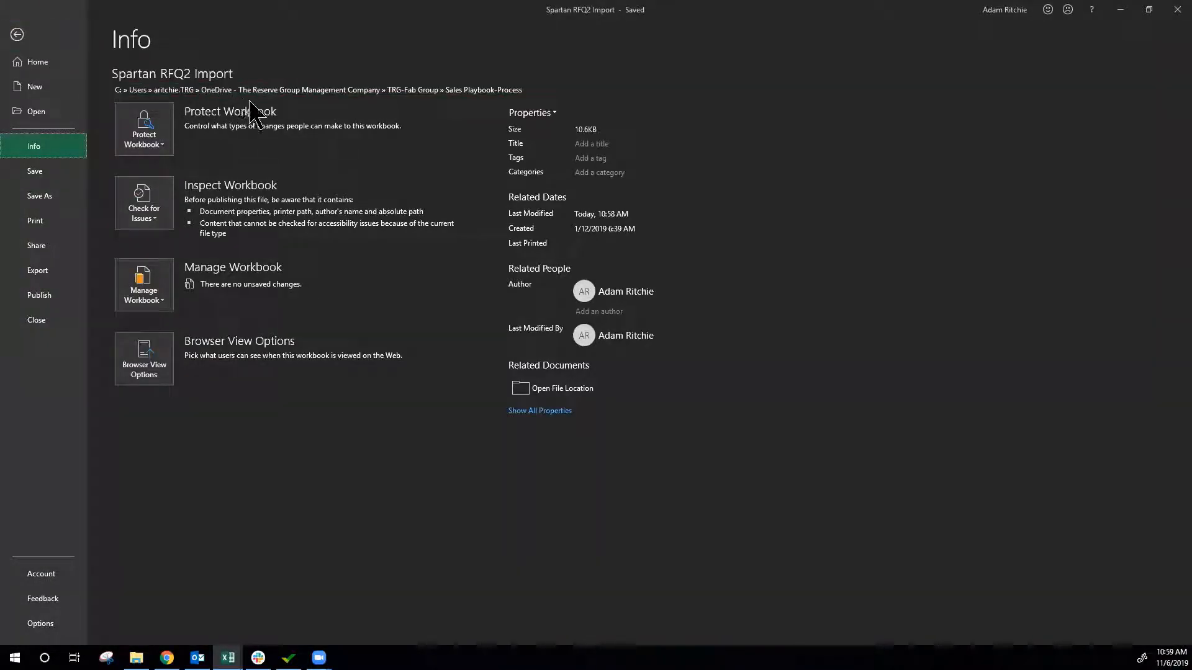
{"action": "left_click", "coordinate": [16, 34]}
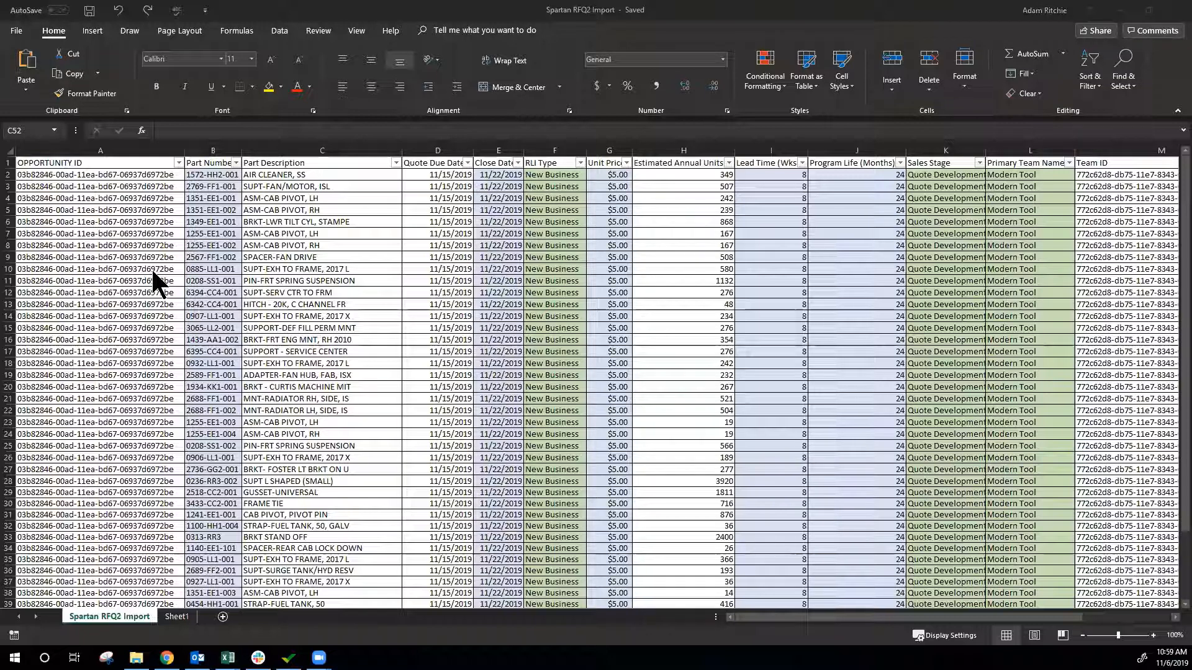
Step: Return to the browser's file chooser and go to the Sales Playbook-Process folder inside TRG-Fab Group on OneDrive
{"action": "key", "text": "alt+Tab"}
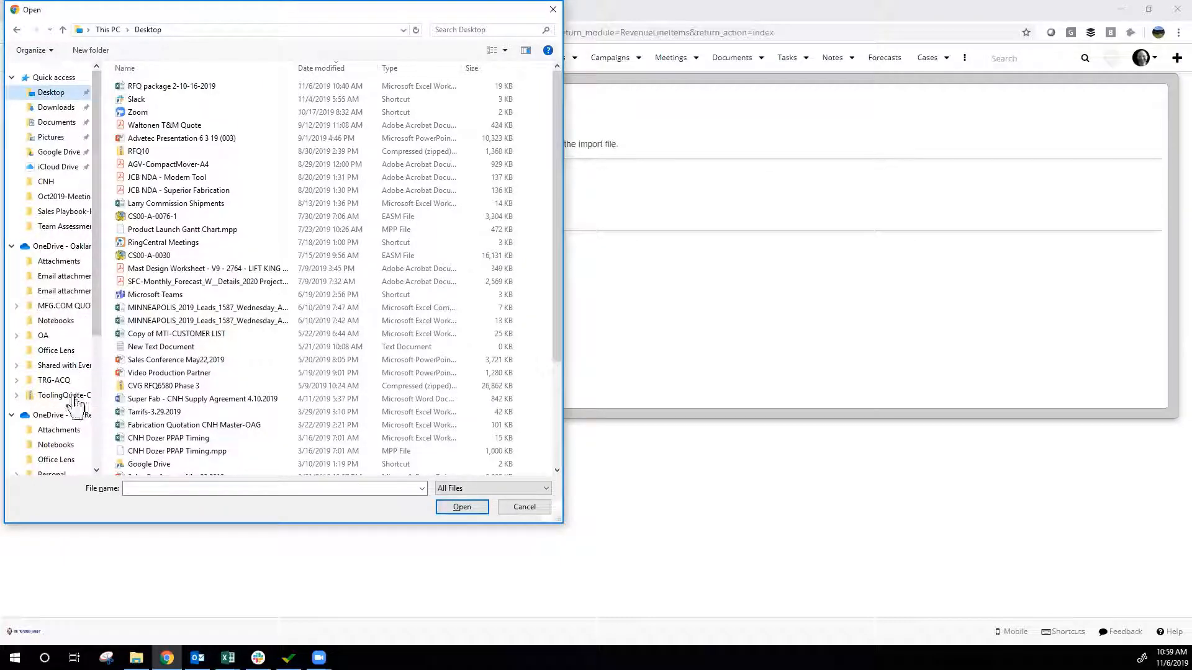
{"action": "scroll", "coordinate": [59, 419], "scroll_direction": "down", "scroll_amount": 1}
{"action": "left_click", "coordinate": [56, 450]}
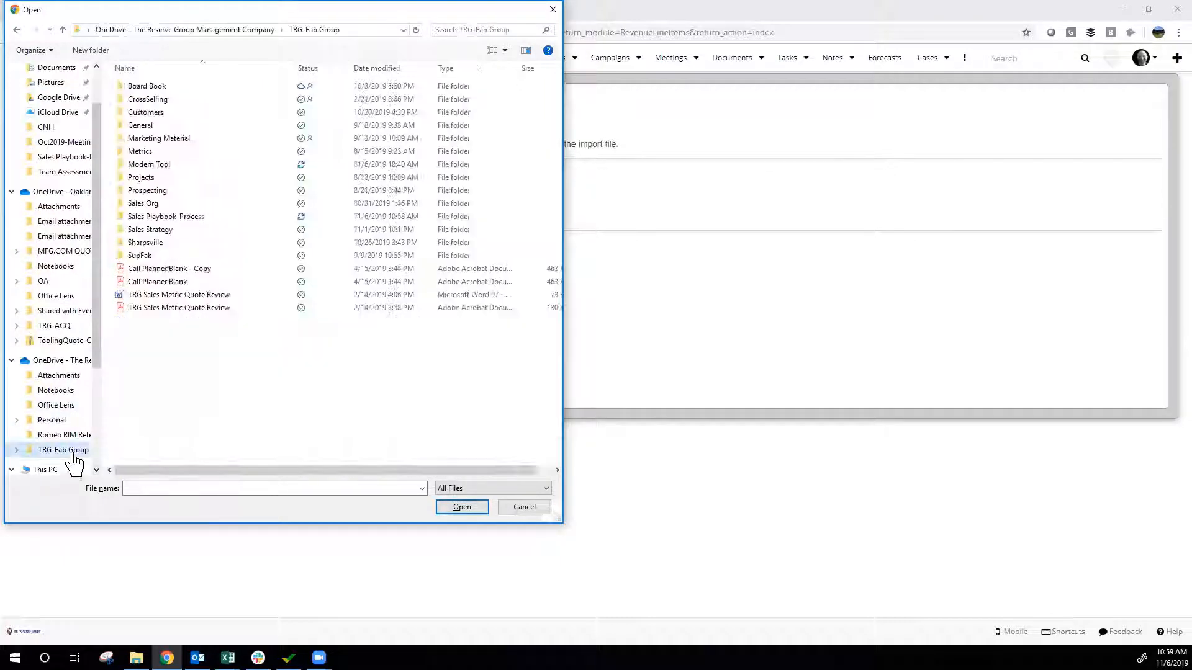
{"action": "double_click", "coordinate": [180, 218]}
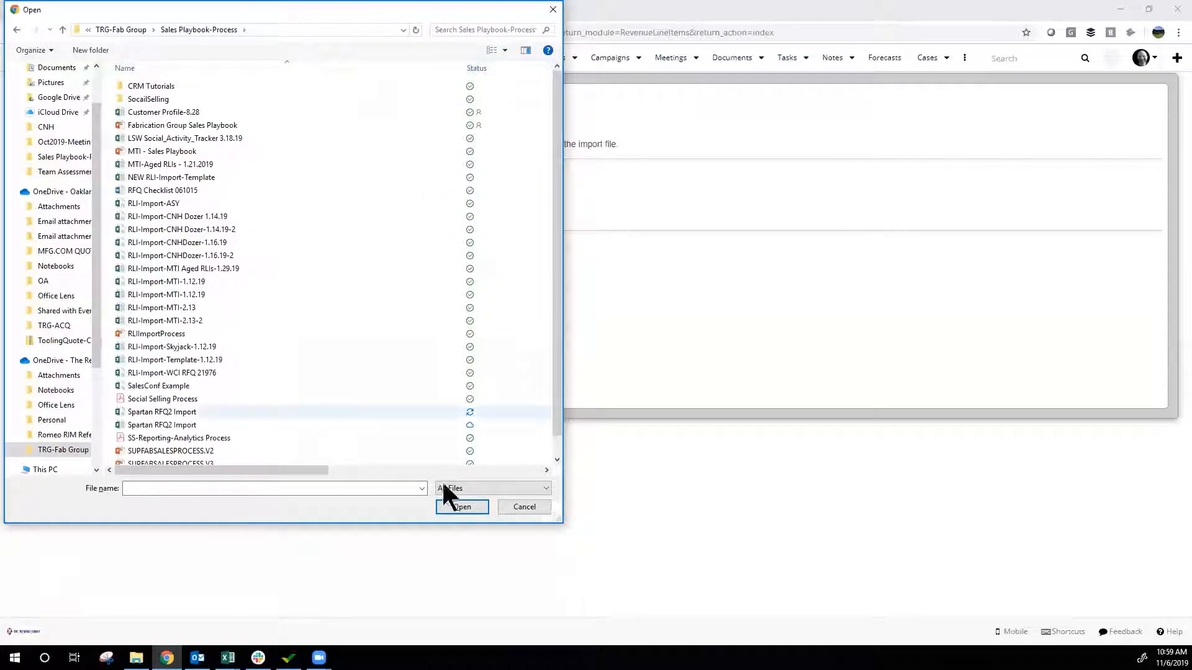
Step: Sort the folder by newest first, check the file types and choose the Spartan RFQ2 Import CSV for upload
{"action": "mouse_move", "coordinate": [321, 470]}
{"action": "left_mouse_down"}
{"action": "mouse_move", "coordinate": [420, 472]}
{"action": "mouse_move", "coordinate": [319, 471]}
{"action": "left_mouse_up"}
{"action": "left_click", "coordinate": [412, 80]}
{"action": "left_click", "coordinate": [181, 87]}
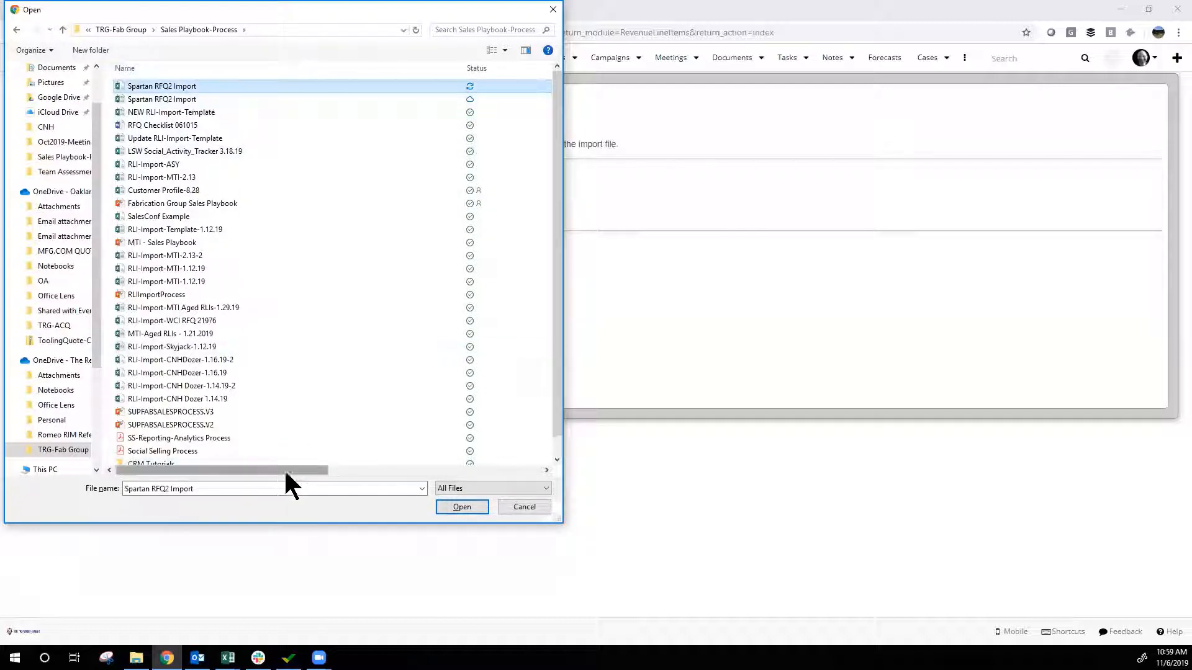
{"action": "left_click_drag", "start_coordinate": [284, 470], "coordinate": [456, 473]}
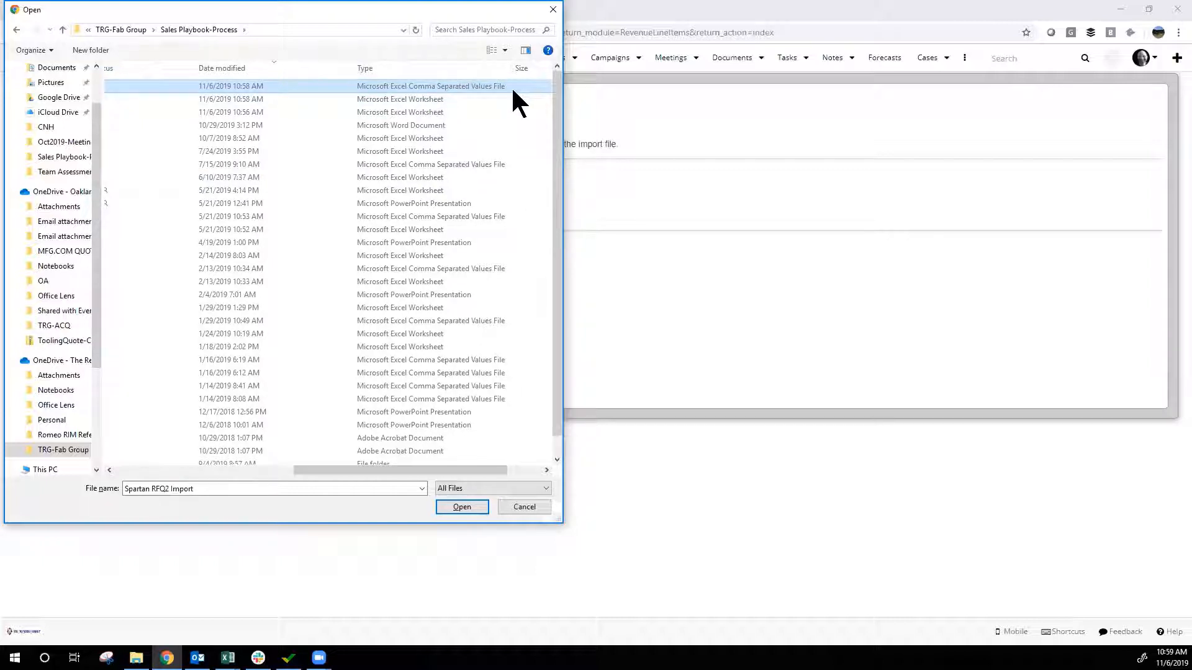
{"action": "left_click_drag", "start_coordinate": [420, 470], "coordinate": [210, 474]}
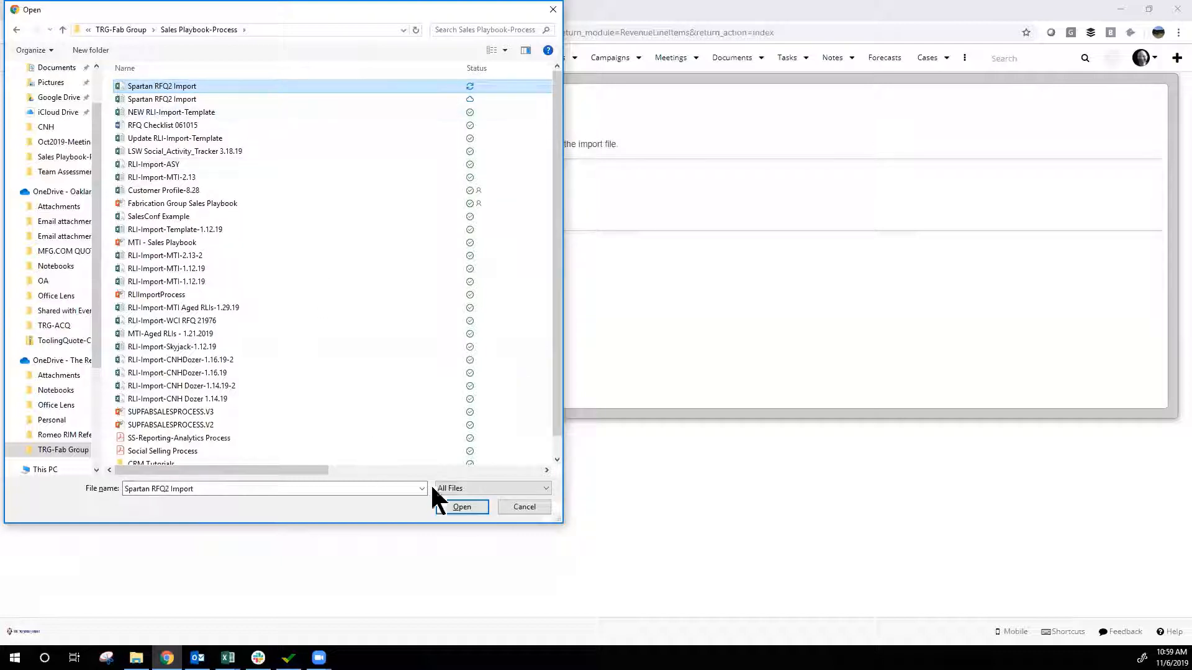
{"action": "left_click", "coordinate": [467, 512]}
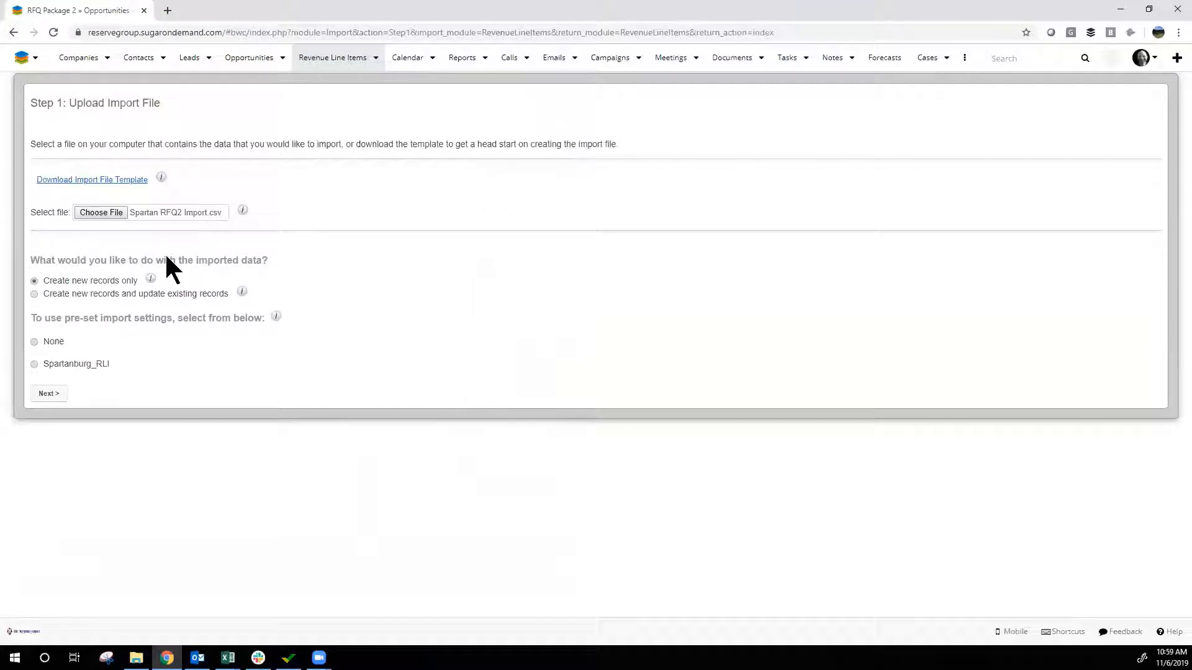
Step: Continue the import with Create new records only and accept the detected file properties with None as the data source
{"action": "left_click_drag", "start_coordinate": [45, 280], "coordinate": [128, 286]}
{"action": "left_click", "coordinate": [99, 359]}
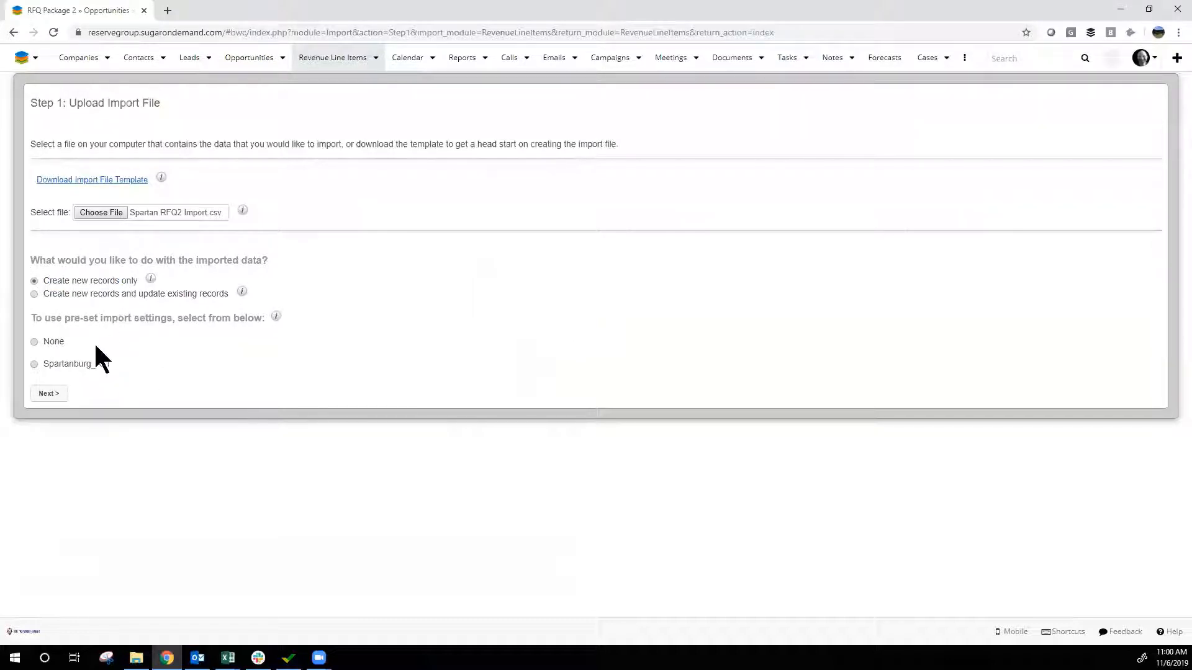
{"action": "left_click", "coordinate": [53, 395]}
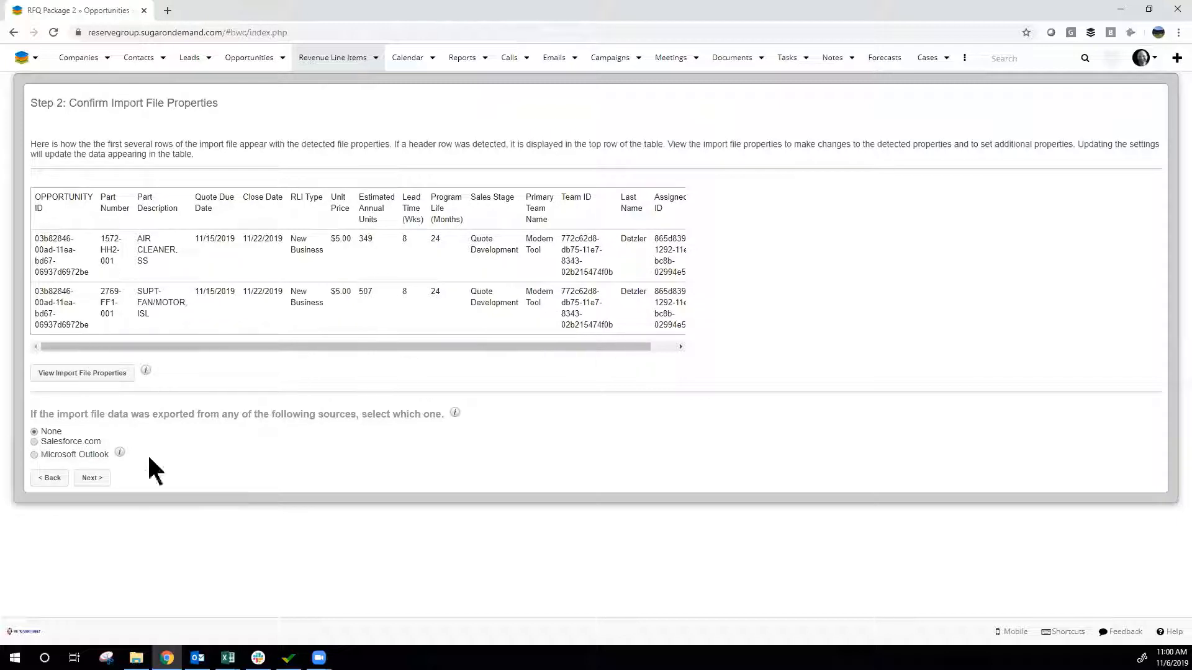
{"action": "left_click", "coordinate": [91, 479]}
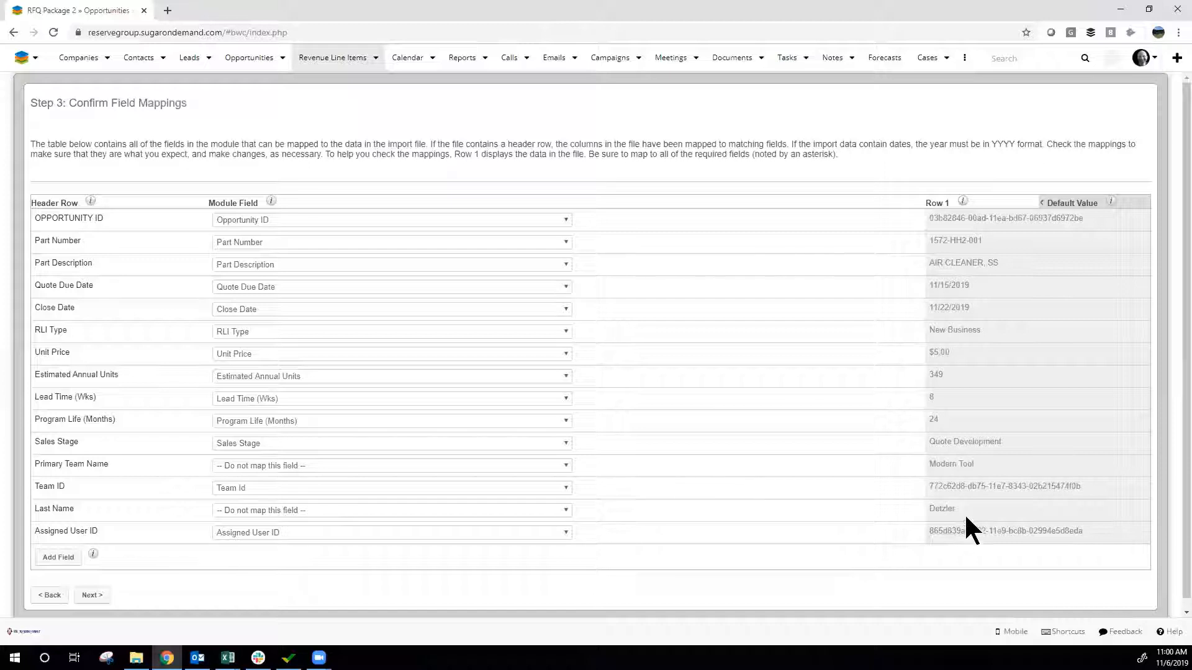
Step: Check the Team ID row, accept the field mappings and run the import without any duplicate-check fields
{"action": "left_click_drag", "start_coordinate": [1082, 487], "coordinate": [937, 501]}
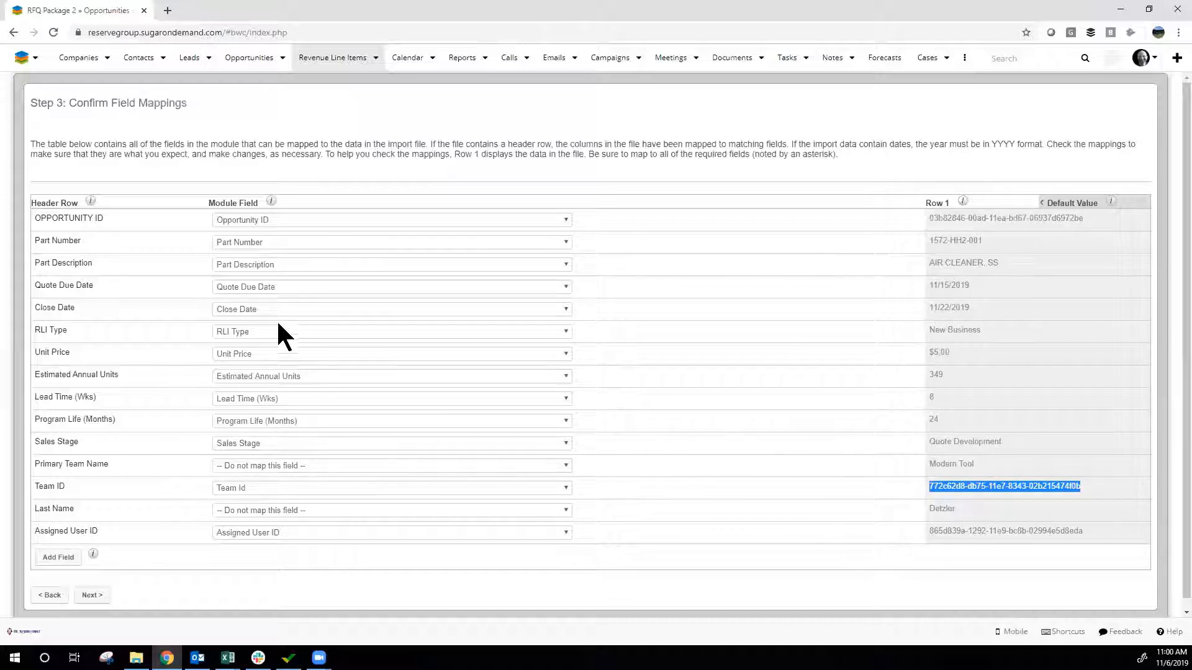
{"action": "scroll", "coordinate": [186, 509], "scroll_direction": "down", "scroll_amount": 1}
{"action": "left_click", "coordinate": [90, 586]}
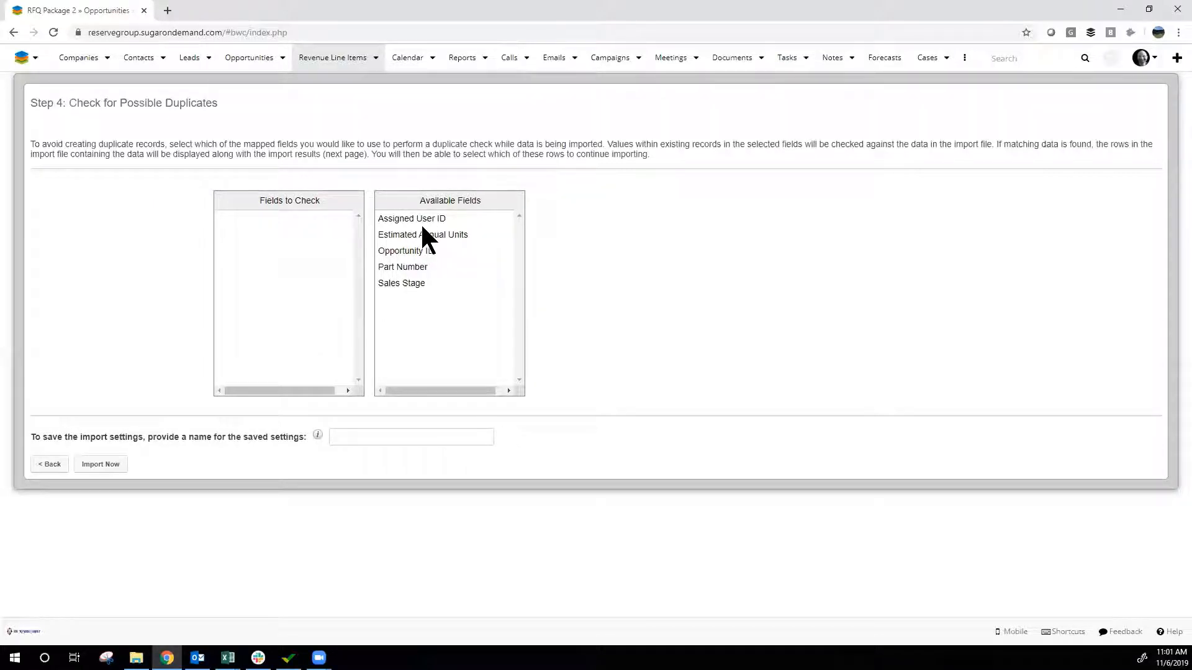
{"action": "left_click", "coordinate": [106, 465]}
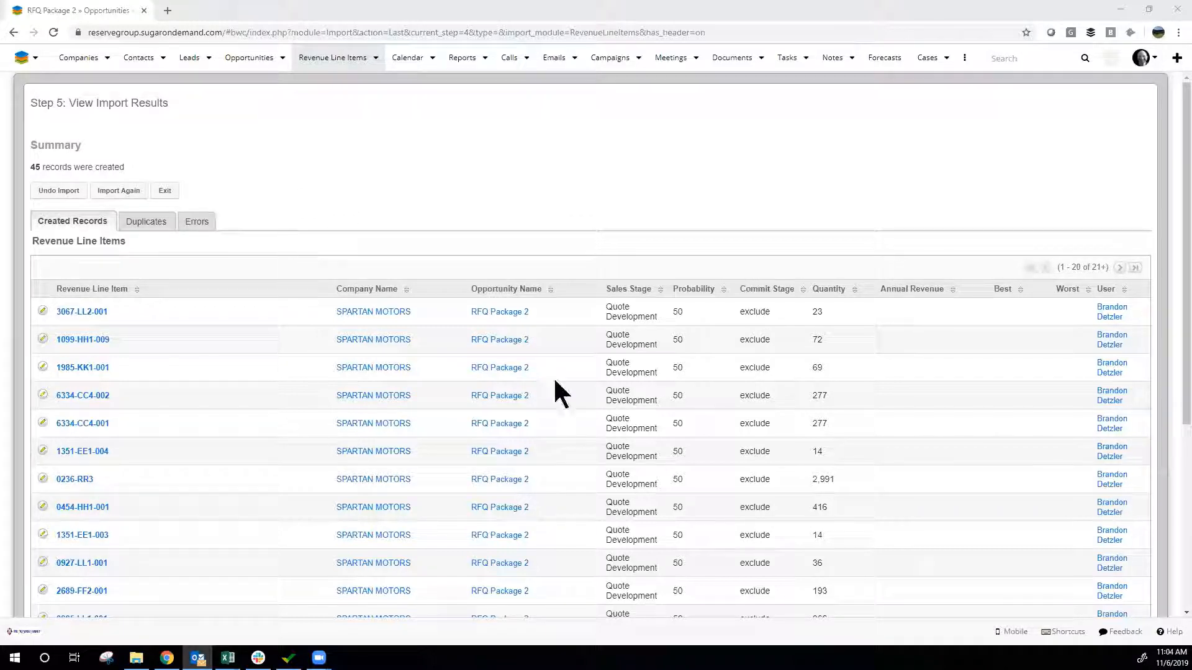
Step: Review the import results summary and the list of created revenue line items
{"action": "left_click_drag", "start_coordinate": [35, 166], "coordinate": [96, 167]}
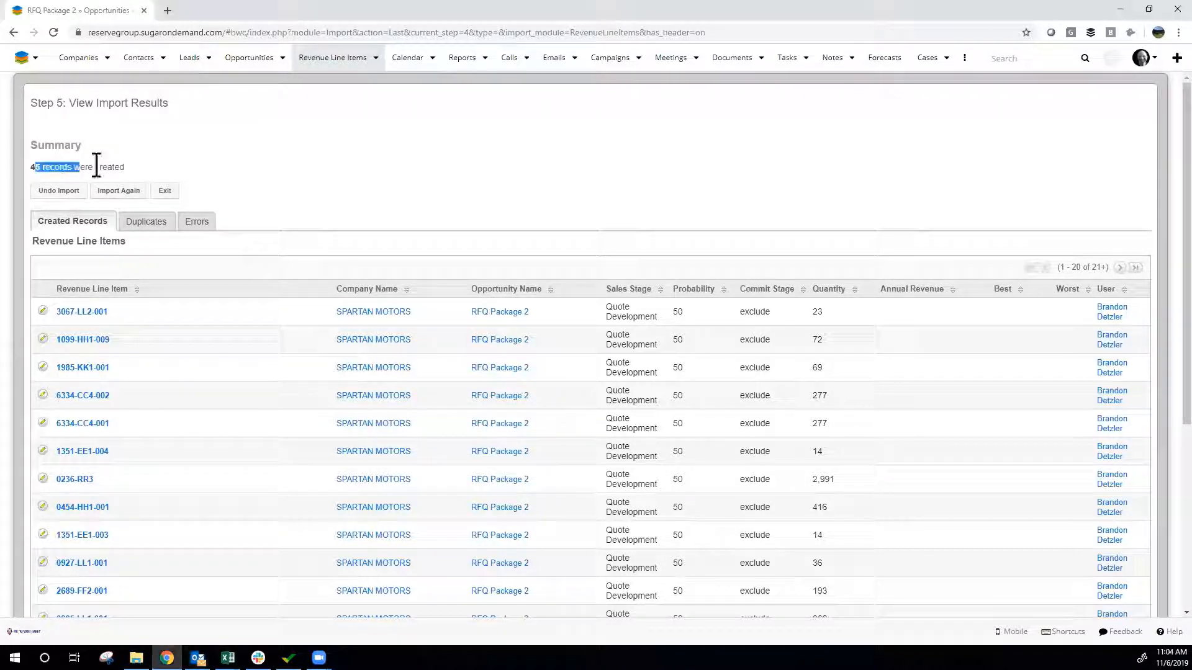
{"action": "left_click", "coordinate": [57, 109]}
{"action": "left_click_drag", "start_coordinate": [235, 112], "coordinate": [69, 102]}
{"action": "left_click", "coordinate": [400, 231]}
{"action": "scroll", "coordinate": [582, 325], "scroll_direction": "down", "scroll_amount": 4}
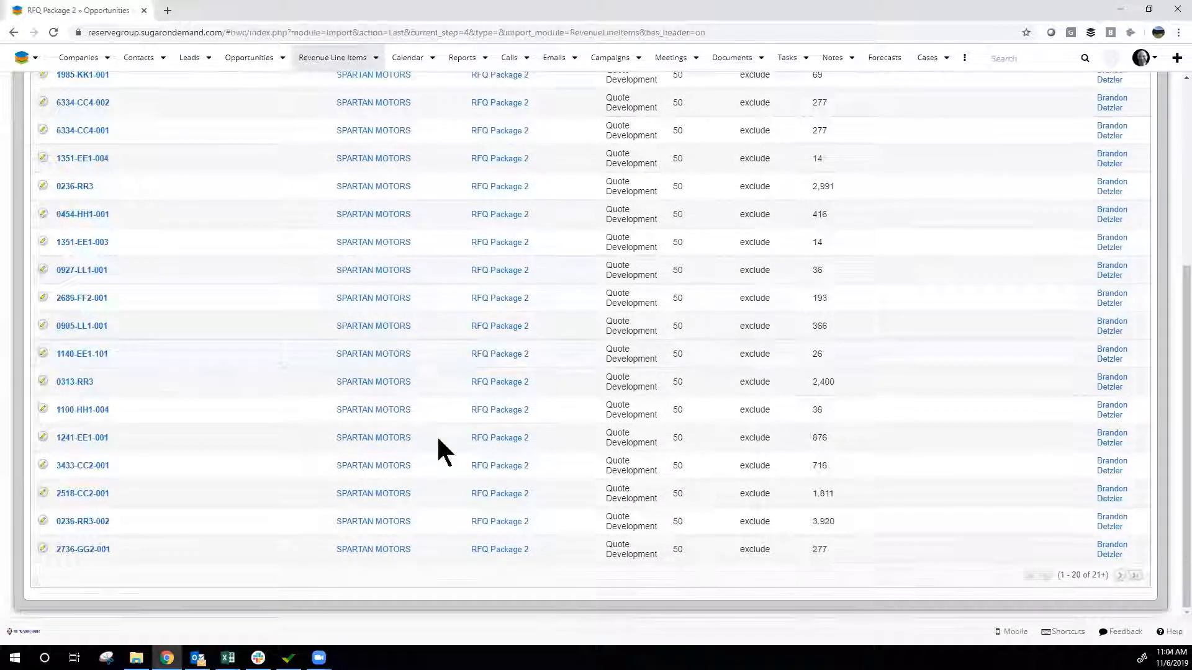
{"action": "scroll", "coordinate": [236, 409], "scroll_direction": "up", "scroll_amount": 4}
{"action": "scroll", "coordinate": [261, 390], "scroll_direction": "down", "scroll_amount": 4}
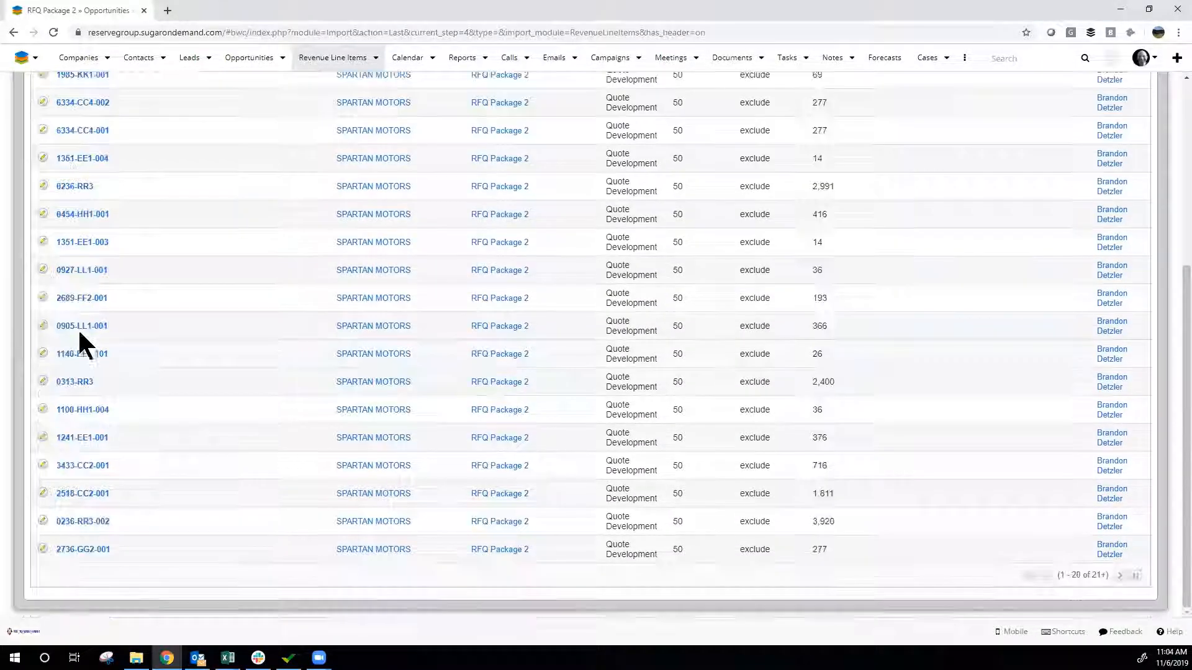
{"action": "scroll", "coordinate": [463, 344], "scroll_direction": "up", "scroll_amount": 4}
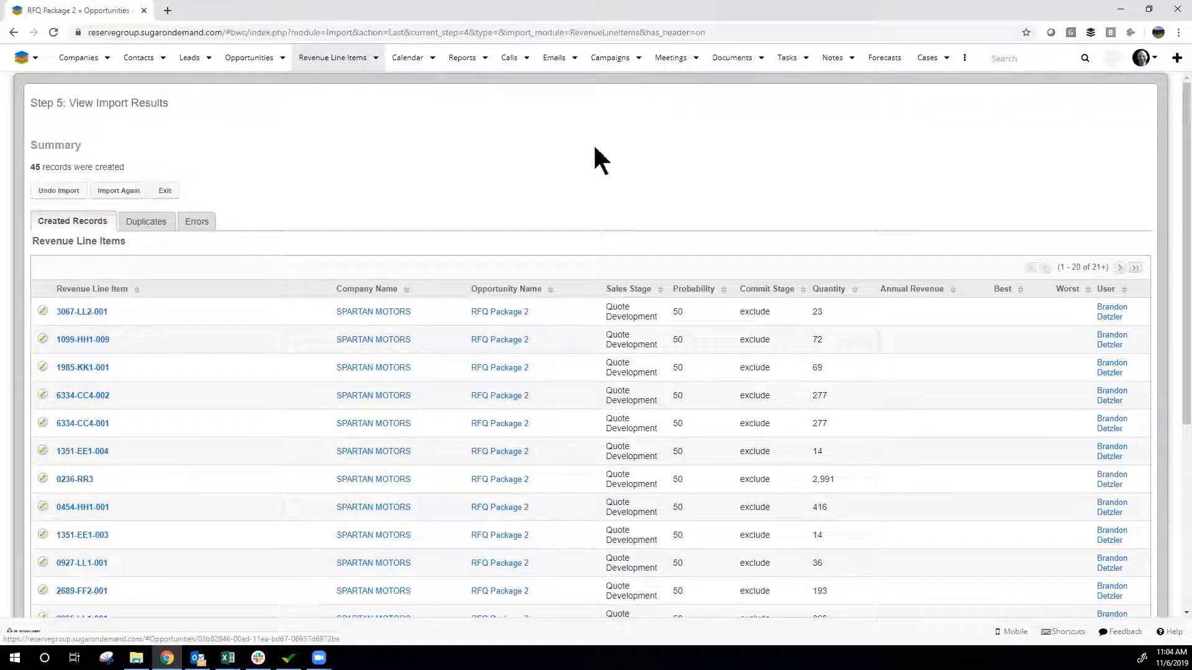
Step: Exit the import results, search the opportunities for "RFQ" and open RFQ Package 2 for Spartan Motors
{"action": "left_click", "coordinate": [166, 191]}
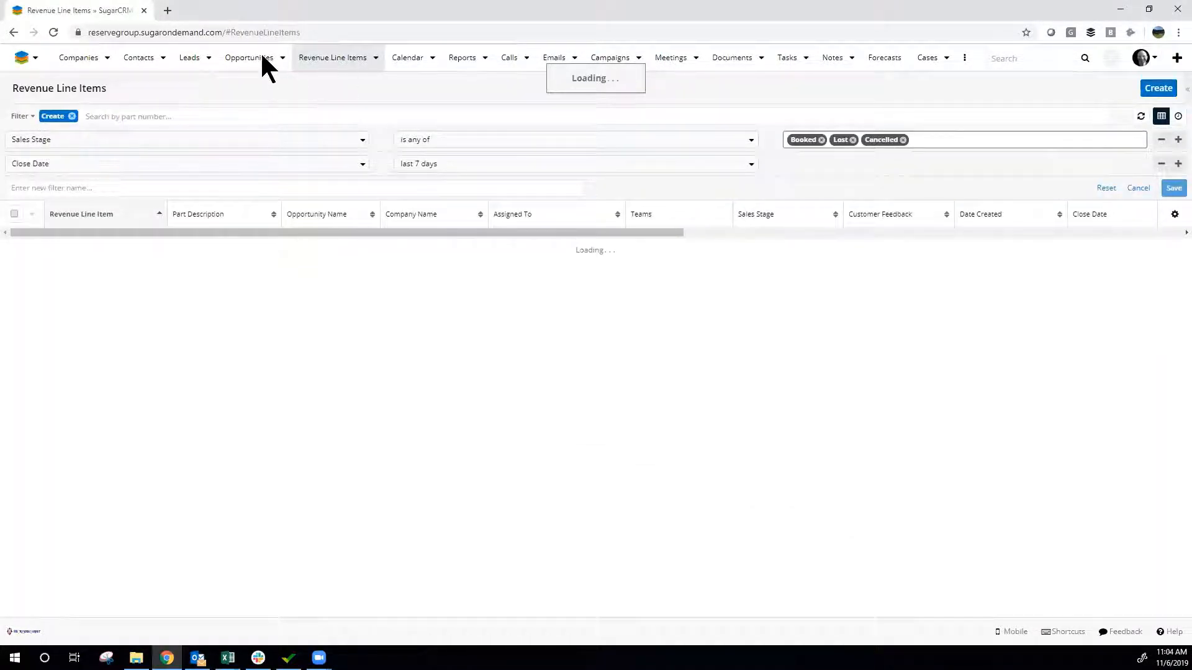
{"action": "left_click", "coordinate": [240, 59]}
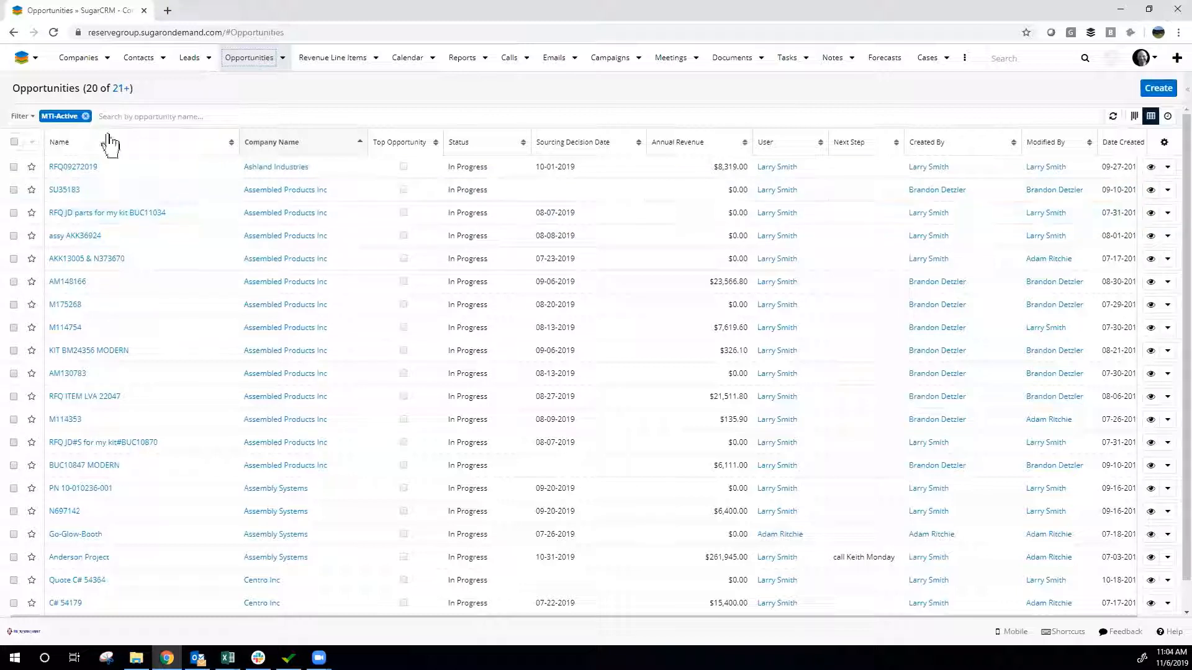
{"action": "left_click", "coordinate": [211, 111]}
{"action": "type", "text": "RFQ"}
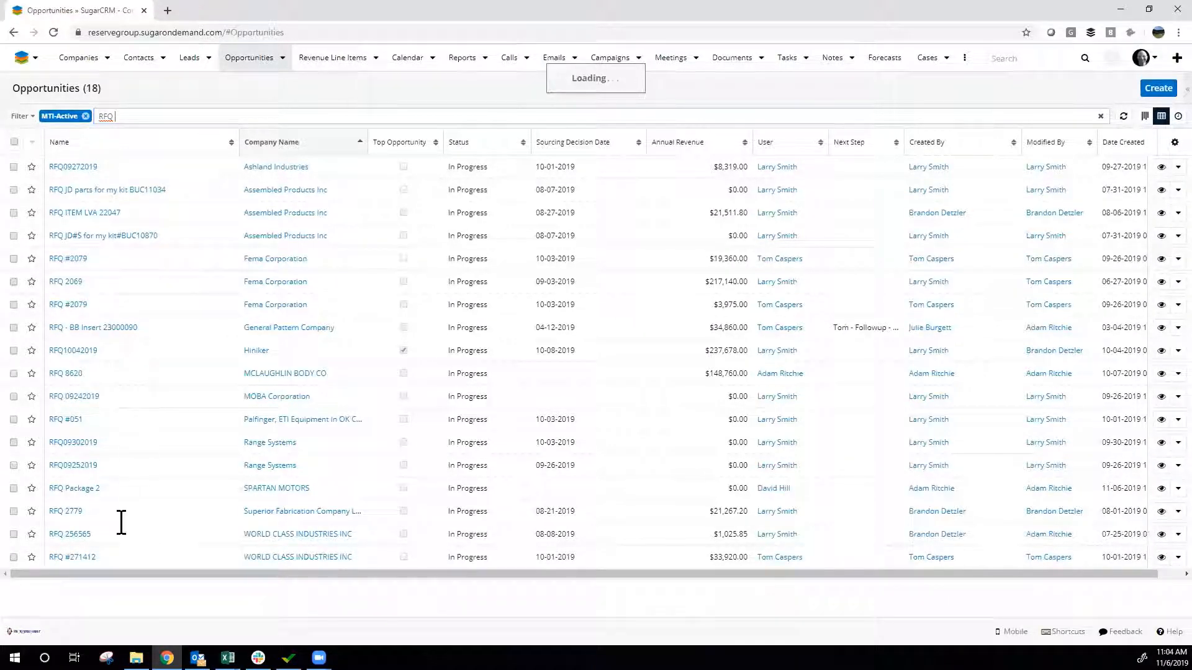
{"action": "left_click", "coordinate": [85, 491]}
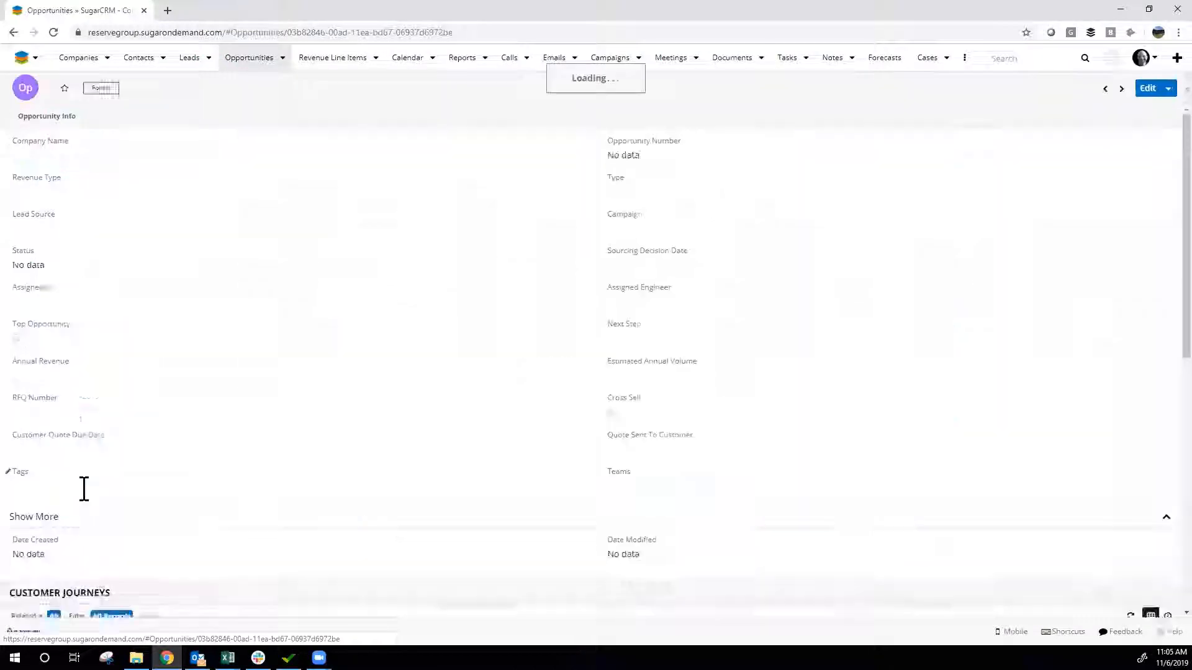
Step: Look over the RFQ Package 2 opportunity's details and its related revenue line items
{"action": "scroll", "coordinate": [214, 293], "scroll_direction": "down", "scroll_amount": 3}
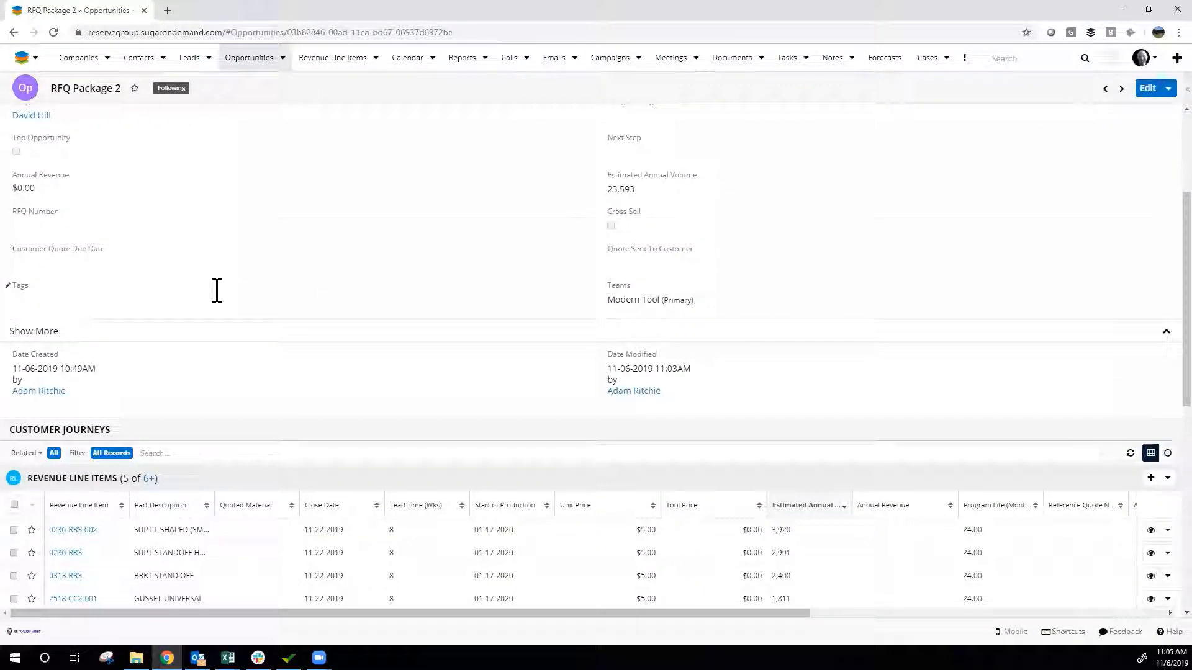
{"action": "scroll", "coordinate": [215, 288], "scroll_direction": "down", "scroll_amount": 2}
{"action": "scroll", "coordinate": [215, 286], "scroll_direction": "up", "scroll_amount": 5}
{"action": "scroll", "coordinate": [236, 310], "scroll_direction": "down", "scroll_amount": 4}
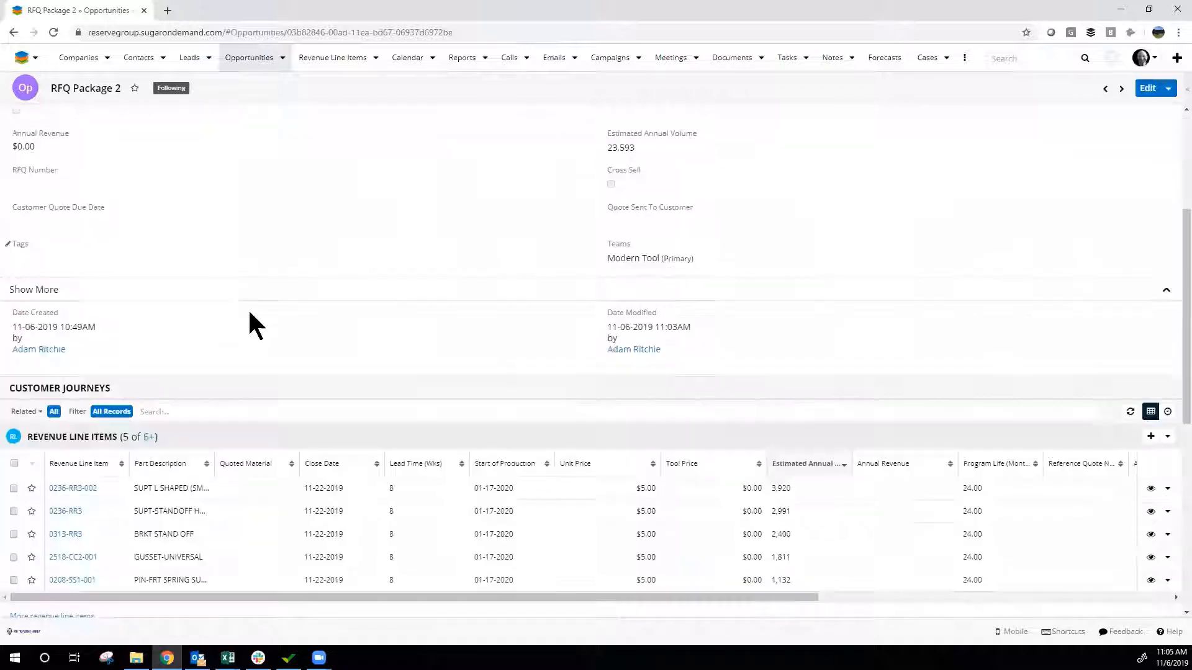
{"action": "scroll", "coordinate": [372, 378], "scroll_direction": "up", "scroll_amount": 4}
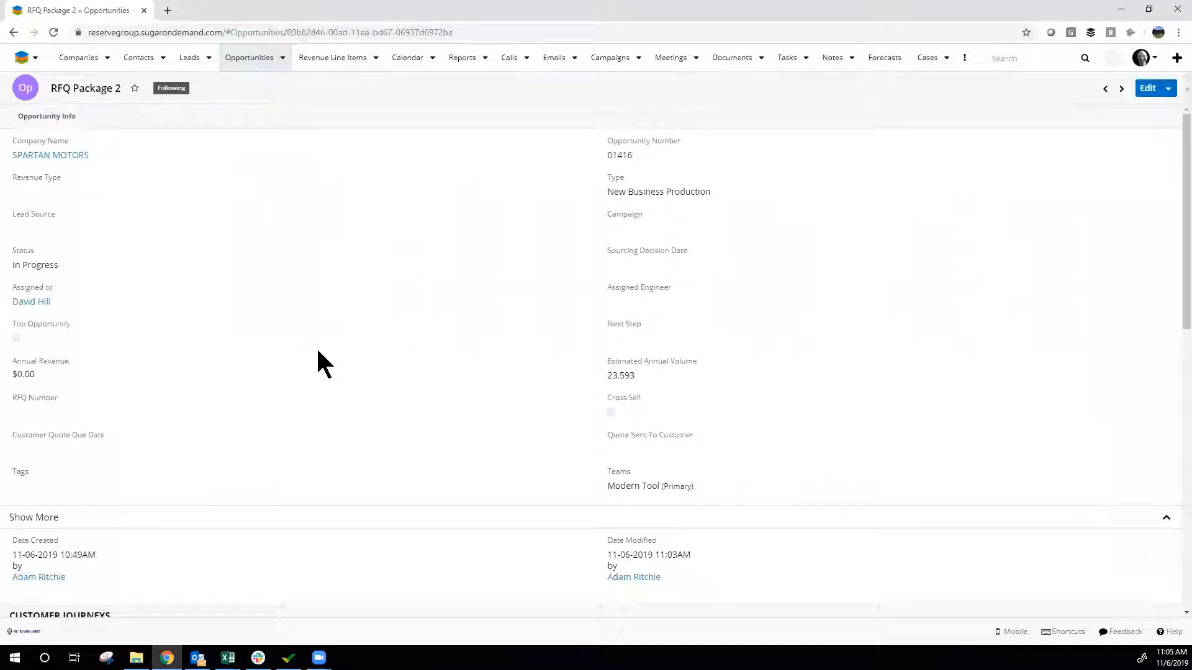
Step: Open Revenue Line Items in a new browser tab and remove the Close Date and Sales Stage filter conditions
{"action": "right_click", "coordinate": [324, 61]}
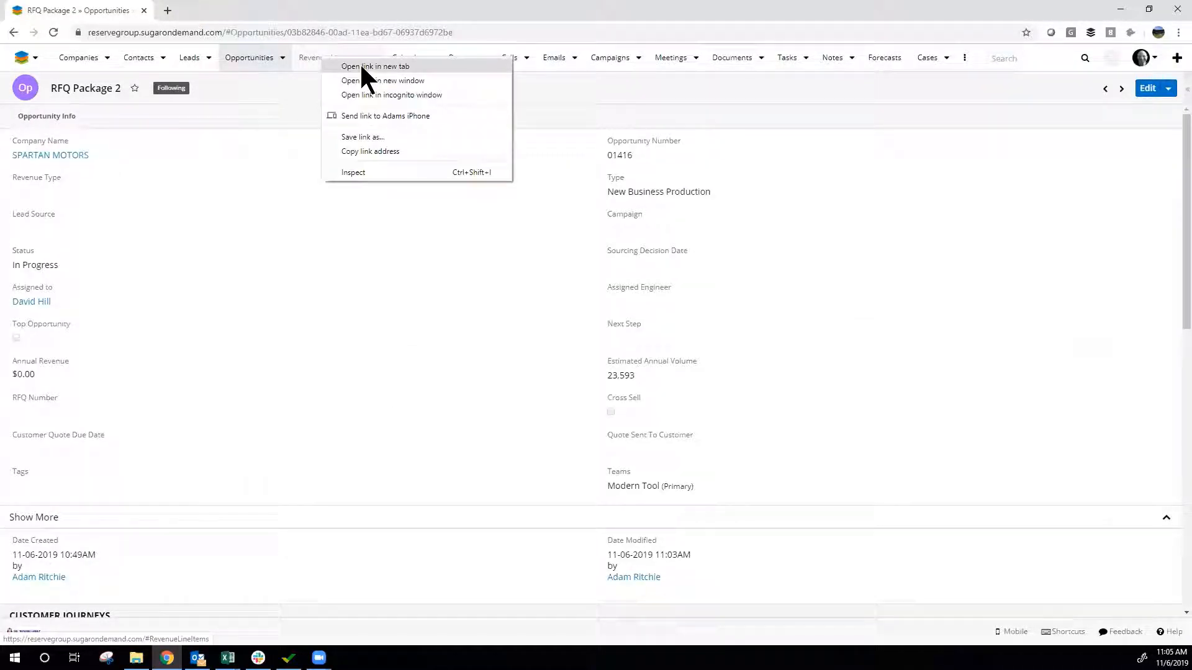
{"action": "left_click", "coordinate": [361, 66]}
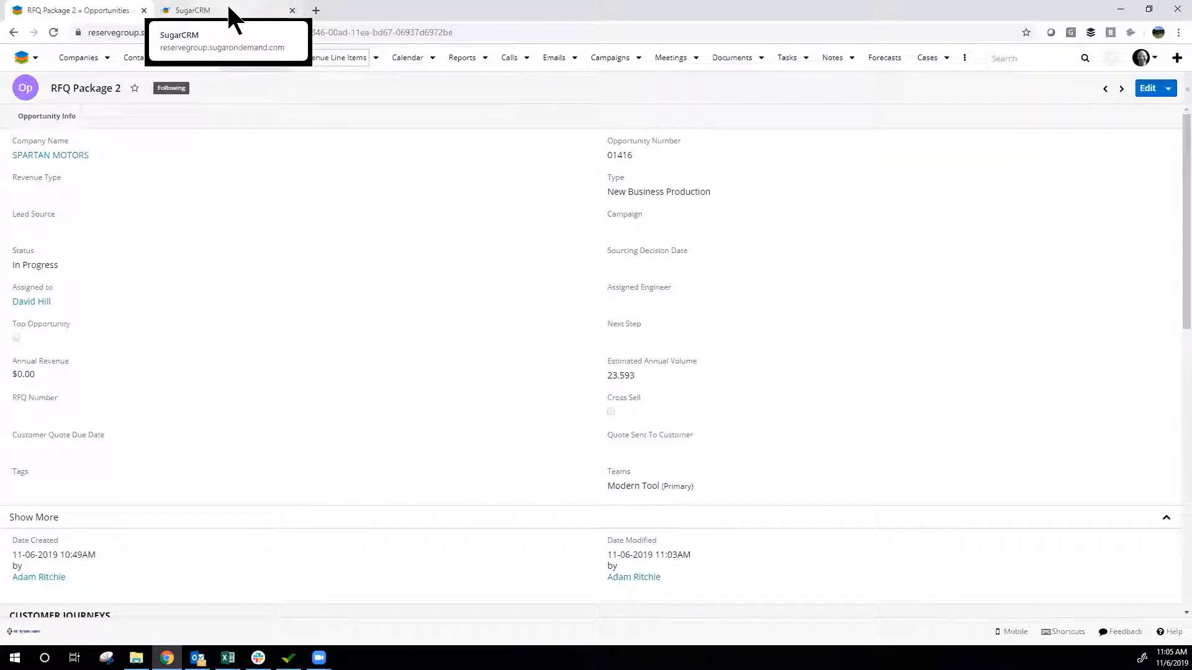
{"action": "left_click", "coordinate": [232, 12]}
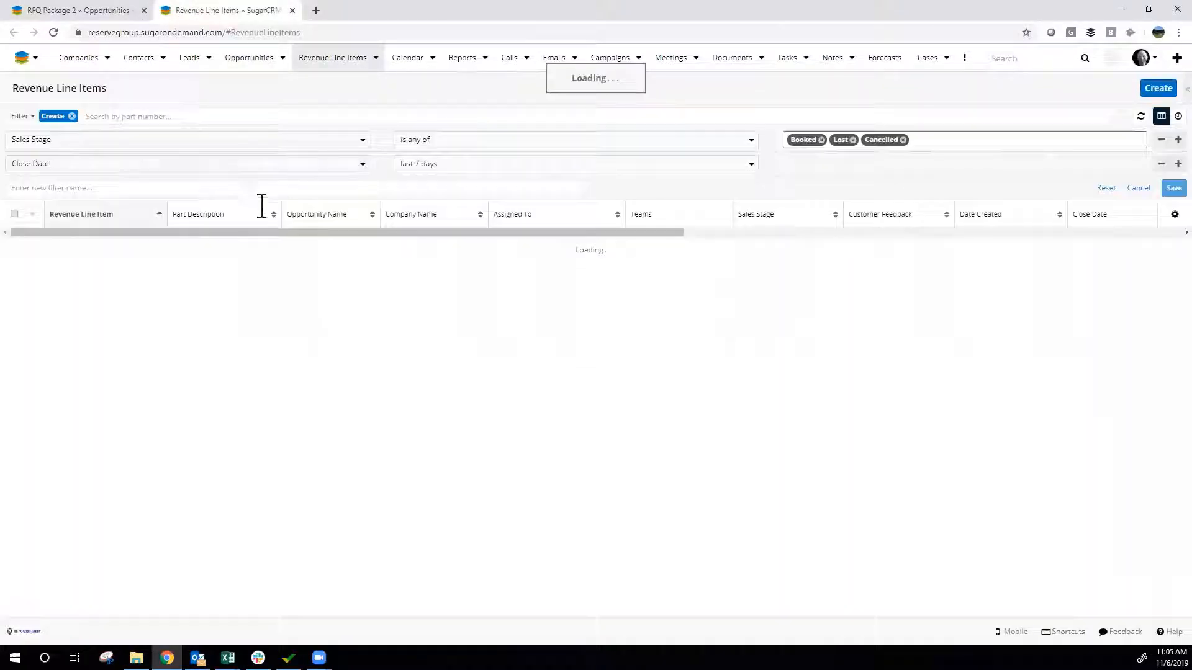
{"action": "left_click", "coordinate": [1150, 164]}
{"action": "left_click", "coordinate": [1151, 139]}
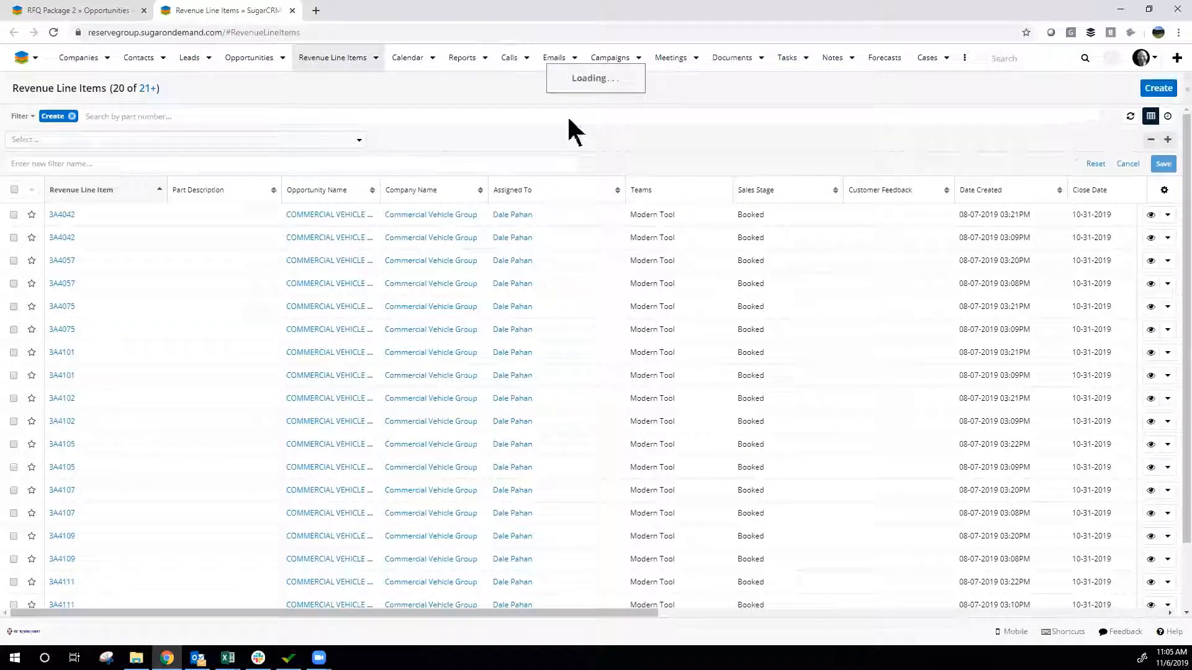
Step: Filter the revenue line items by Opportunity Name is any of RFQ Package 2 and look through the list
{"action": "left_click", "coordinate": [58, 141]}
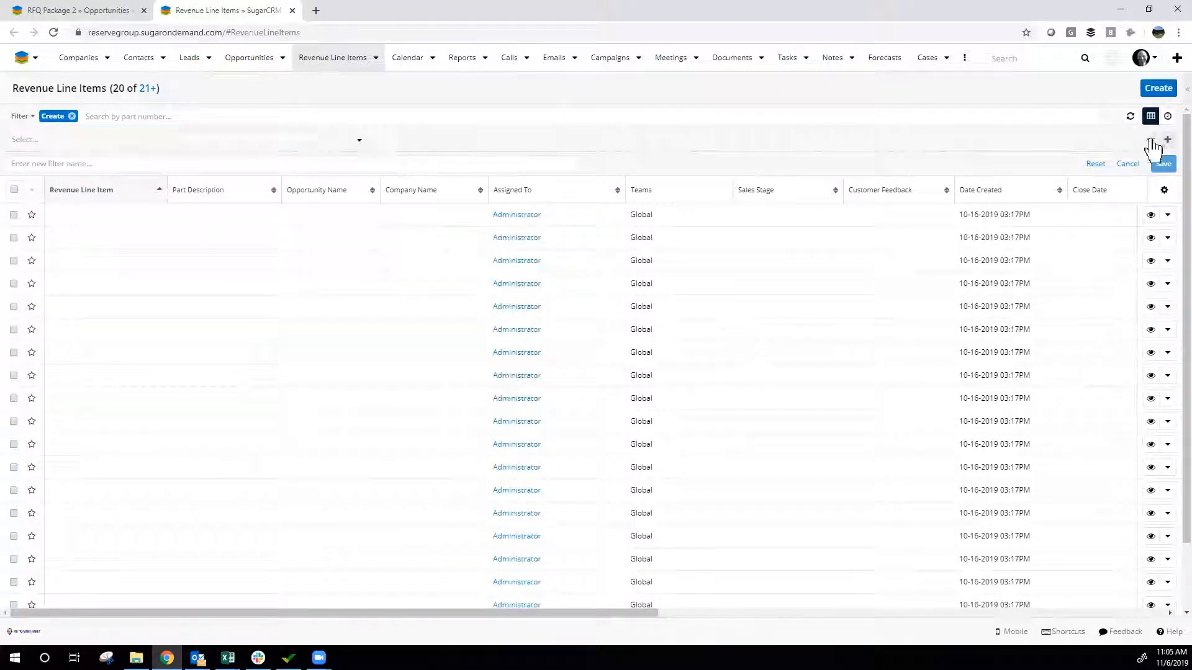
{"action": "left_click", "coordinate": [54, 143]}
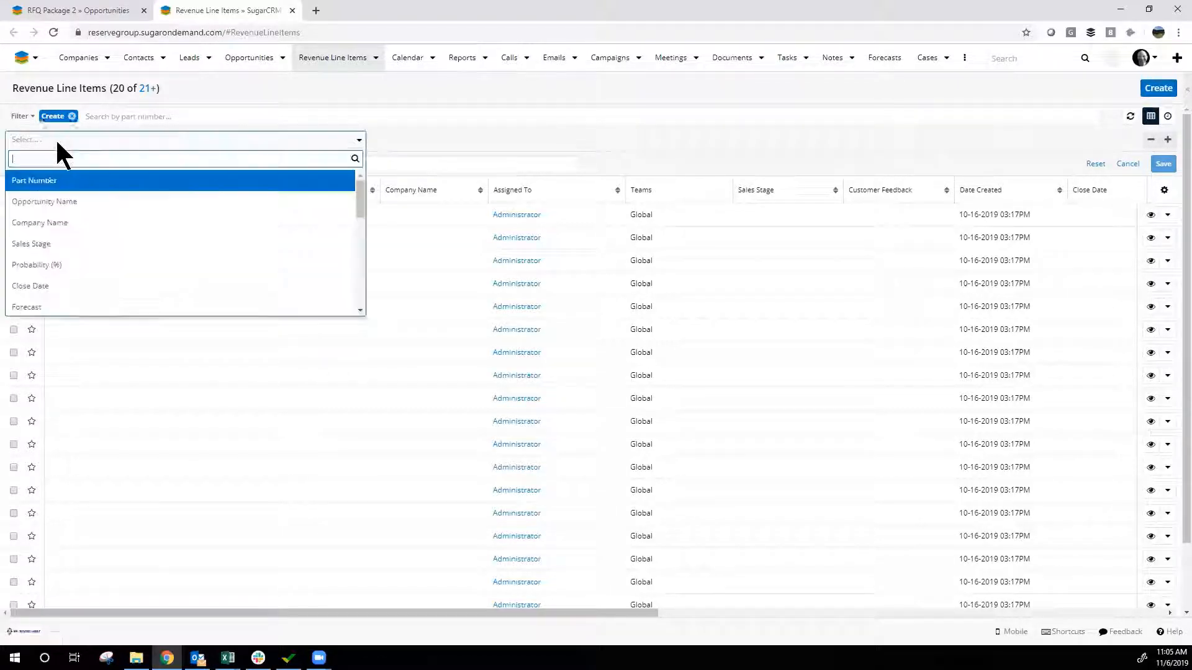
{"action": "left_click", "coordinate": [82, 200]}
{"action": "left_click", "coordinate": [506, 151]}
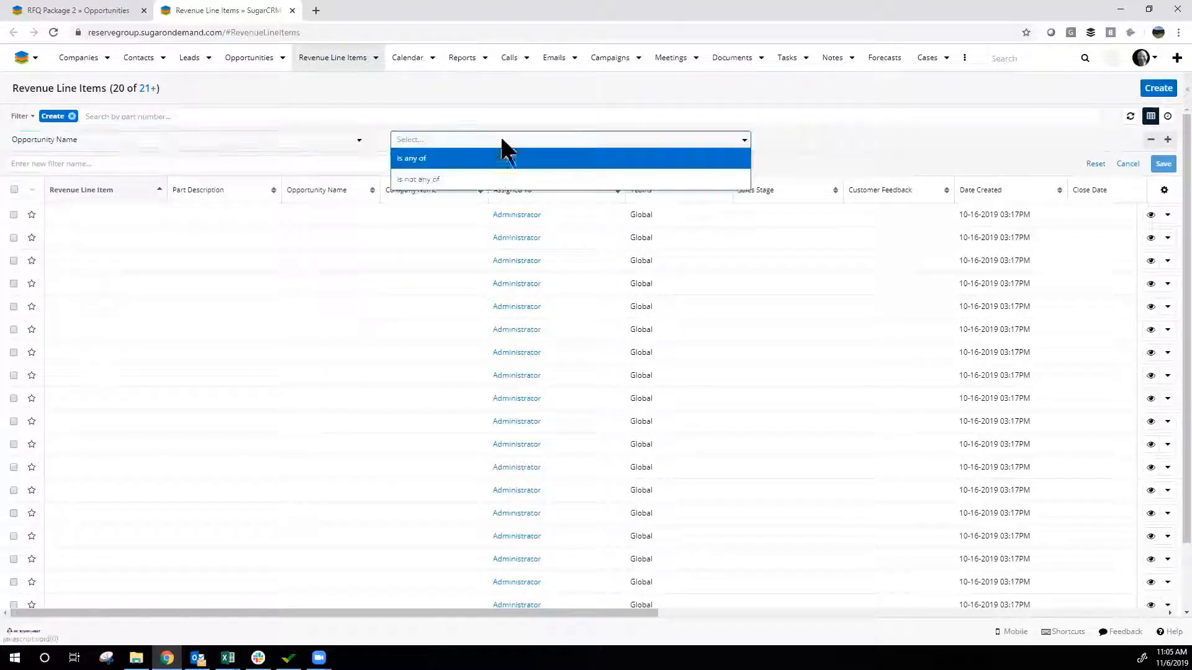
{"action": "left_click", "coordinate": [492, 159]}
{"action": "left_click", "coordinate": [802, 140]}
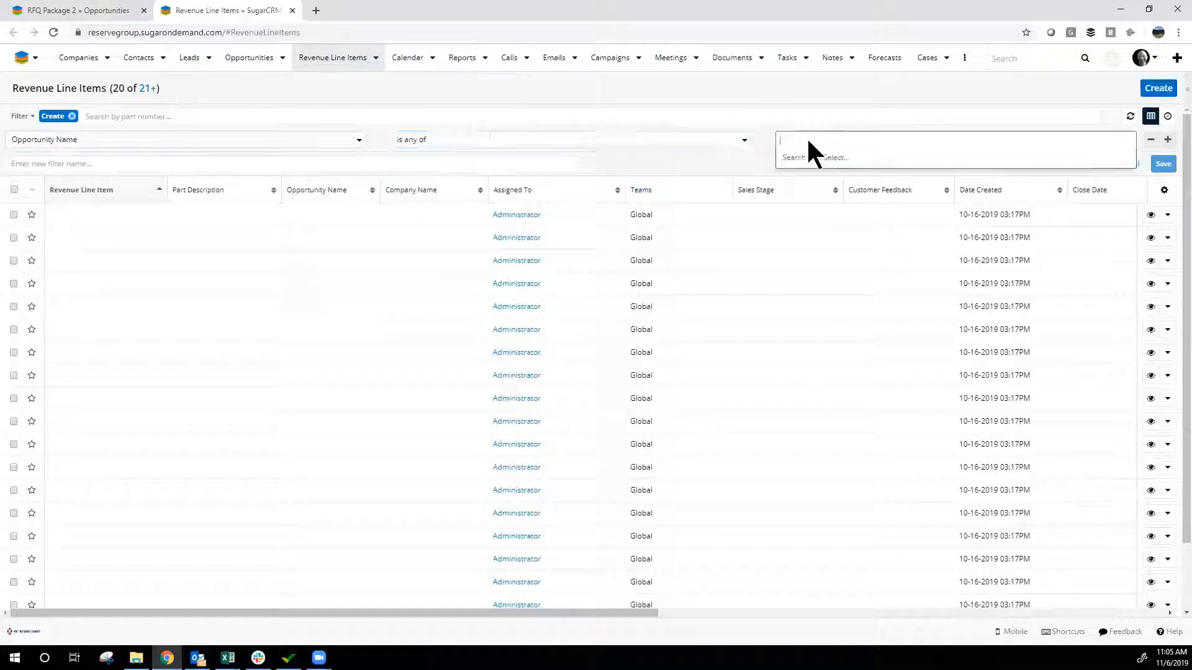
{"action": "type", "text": "R"}
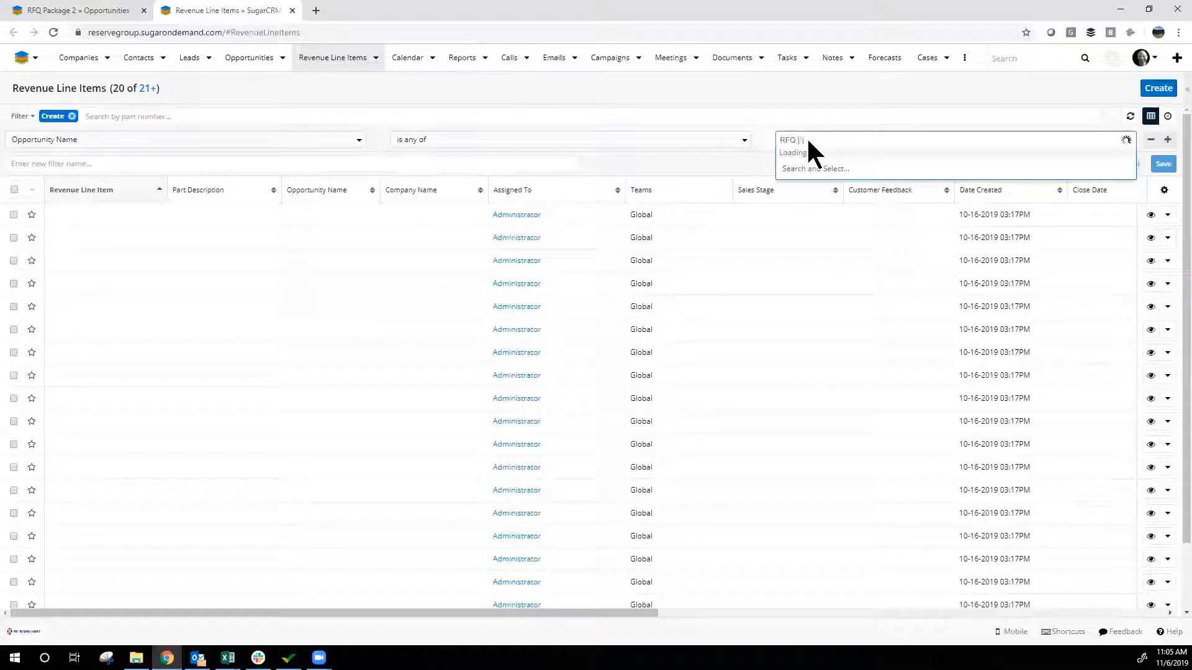
{"action": "type", "text": "FQ"}
{"action": "left_click", "coordinate": [808, 155]}
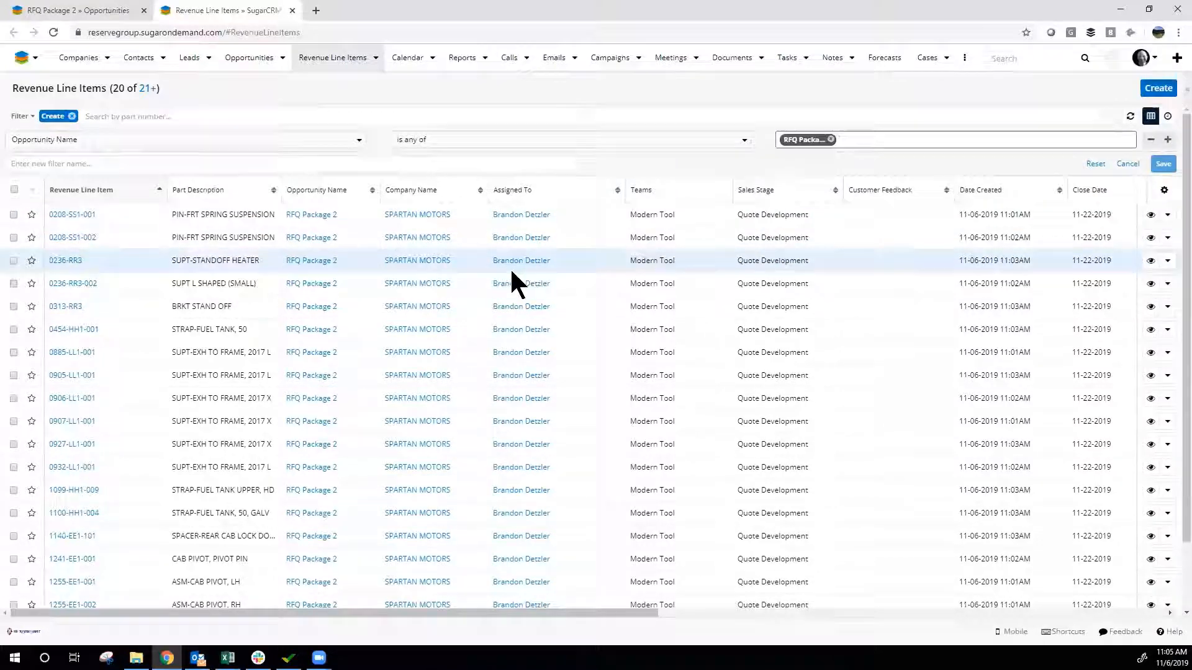
{"action": "scroll", "coordinate": [503, 273], "scroll_direction": "down", "scroll_amount": 2}
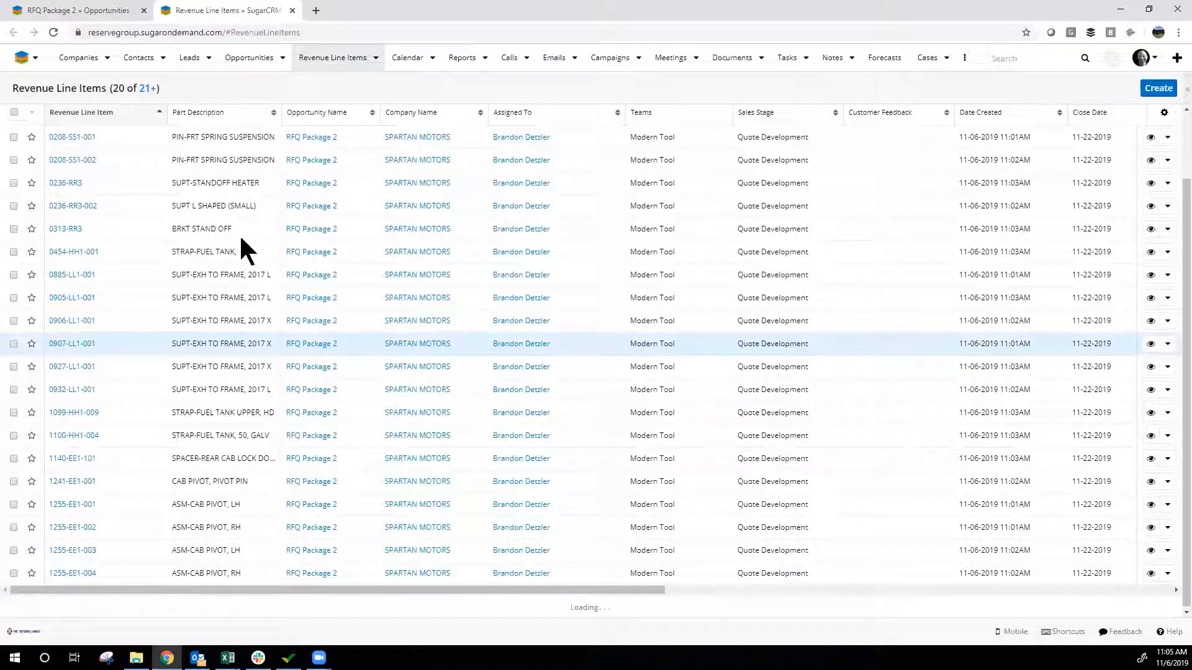
Step: Delete the TEMP revenue line item at the end of the filtered RFQ Package 2 list and dismiss the notification
{"action": "scroll", "coordinate": [310, 249], "scroll_direction": "down", "scroll_amount": 1}
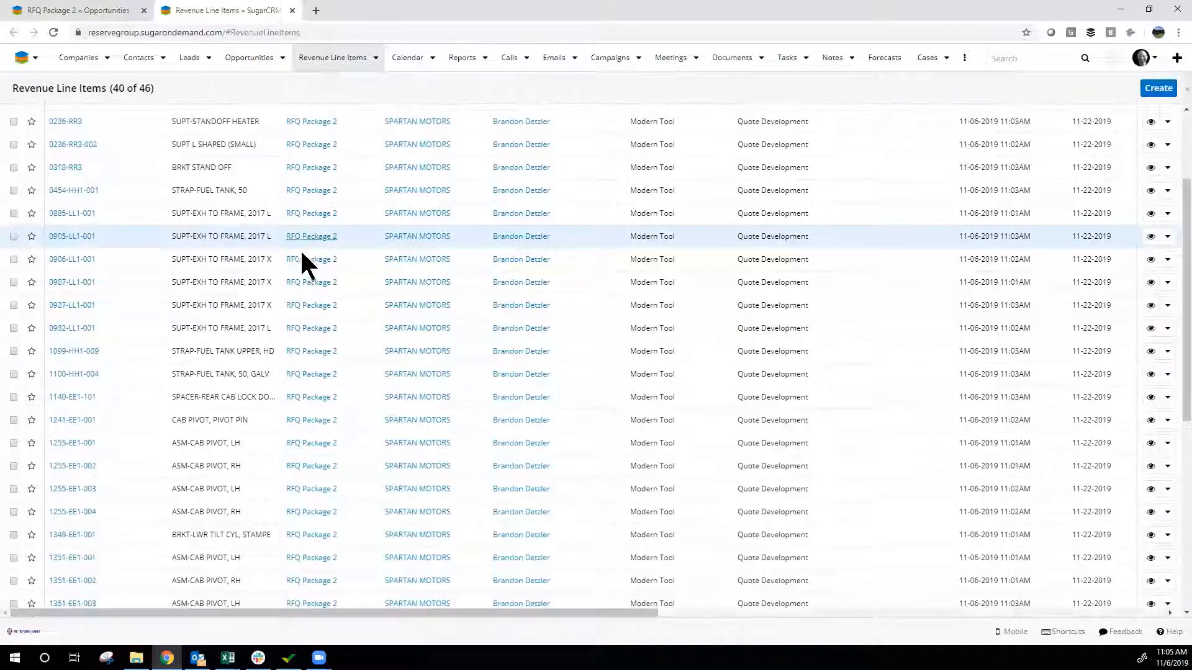
{"action": "scroll", "coordinate": [292, 260], "scroll_direction": "up", "scroll_amount": 3}
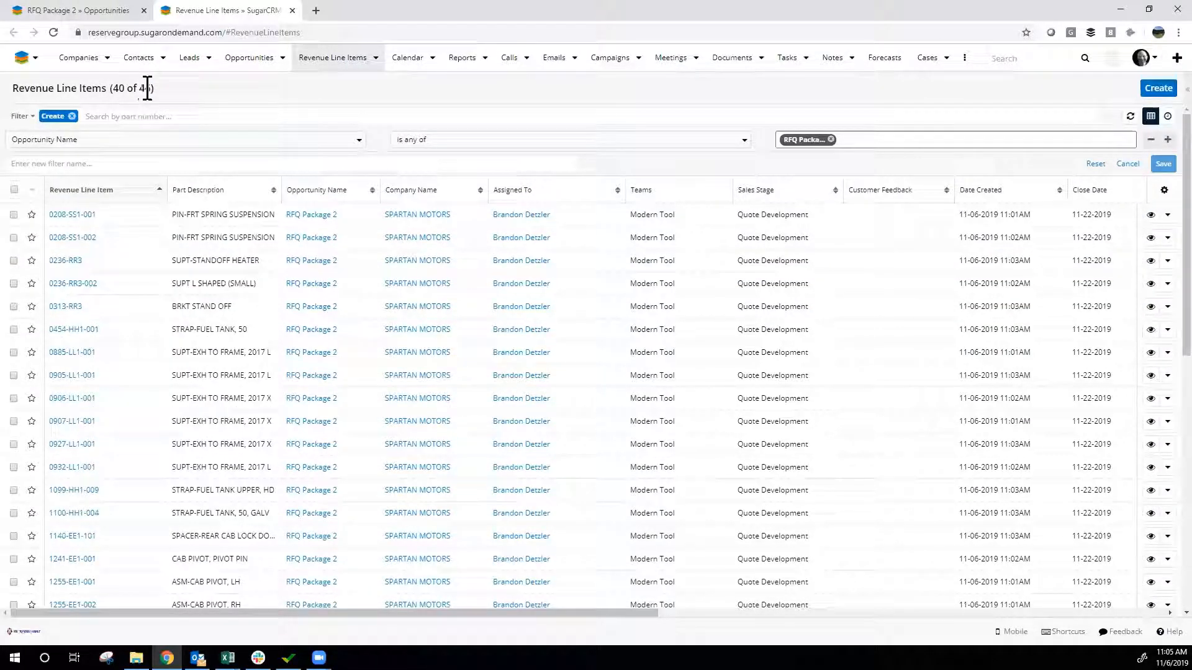
{"action": "scroll", "coordinate": [205, 292], "scroll_direction": "down", "scroll_amount": 3}
{"action": "scroll", "coordinate": [209, 294], "scroll_direction": "down", "scroll_amount": 4}
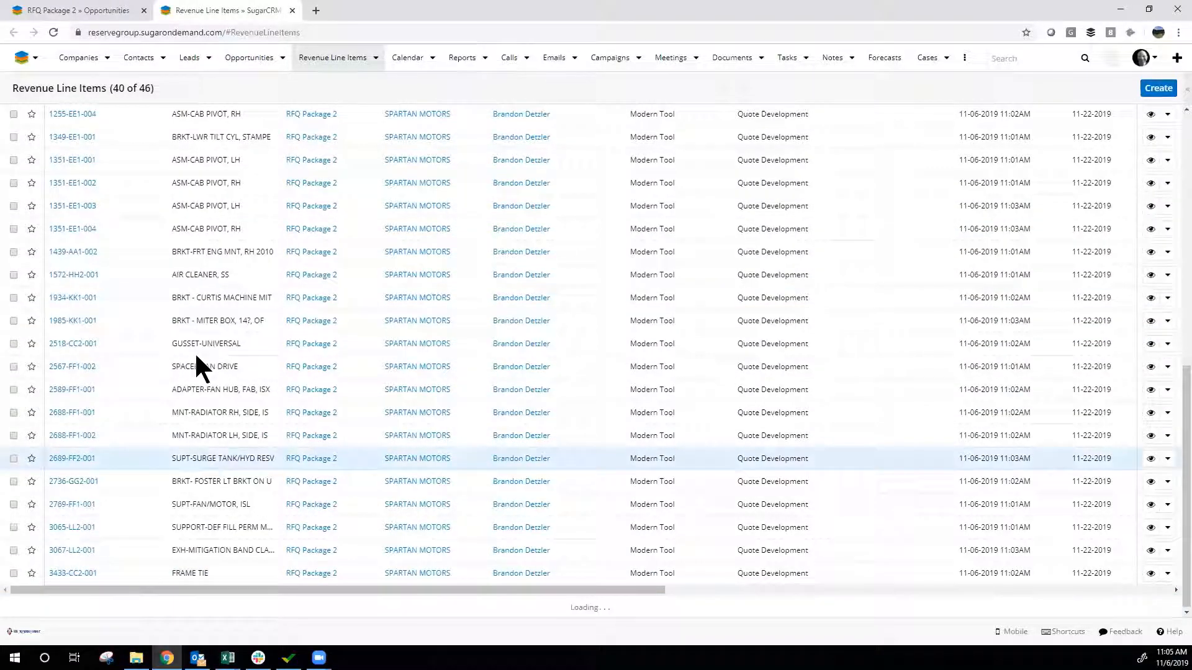
{"action": "scroll", "coordinate": [192, 366], "scroll_direction": "down", "scroll_amount": 2}
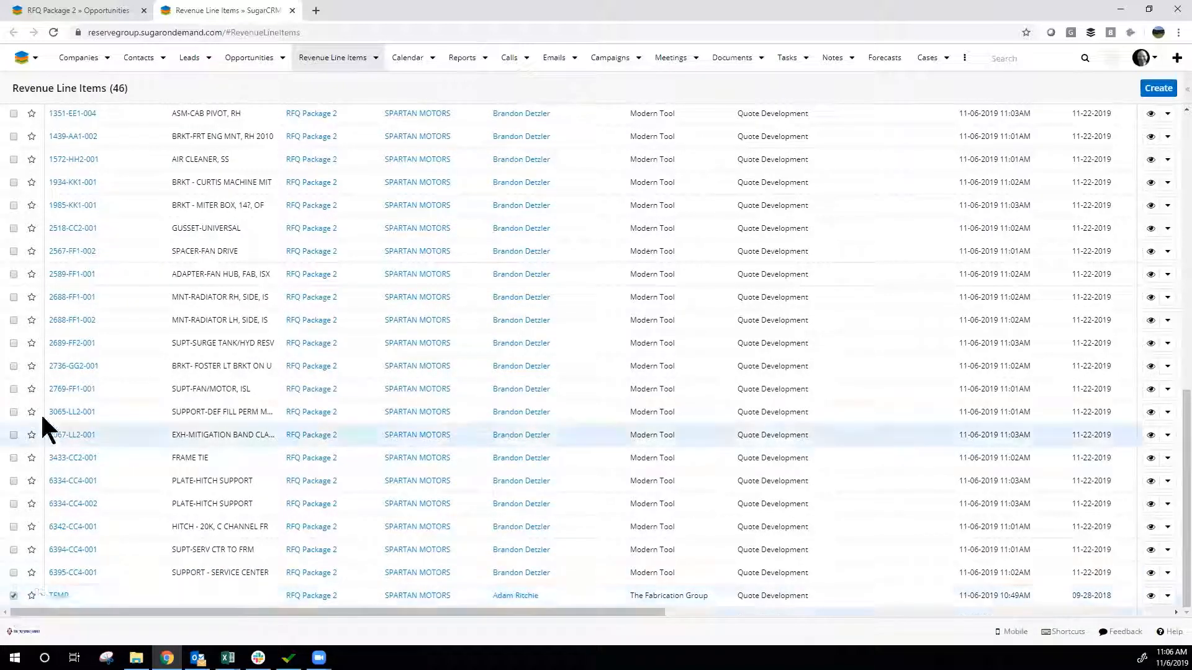
{"action": "scroll", "coordinate": [39, 412], "scroll_direction": "up", "scroll_amount": 10}
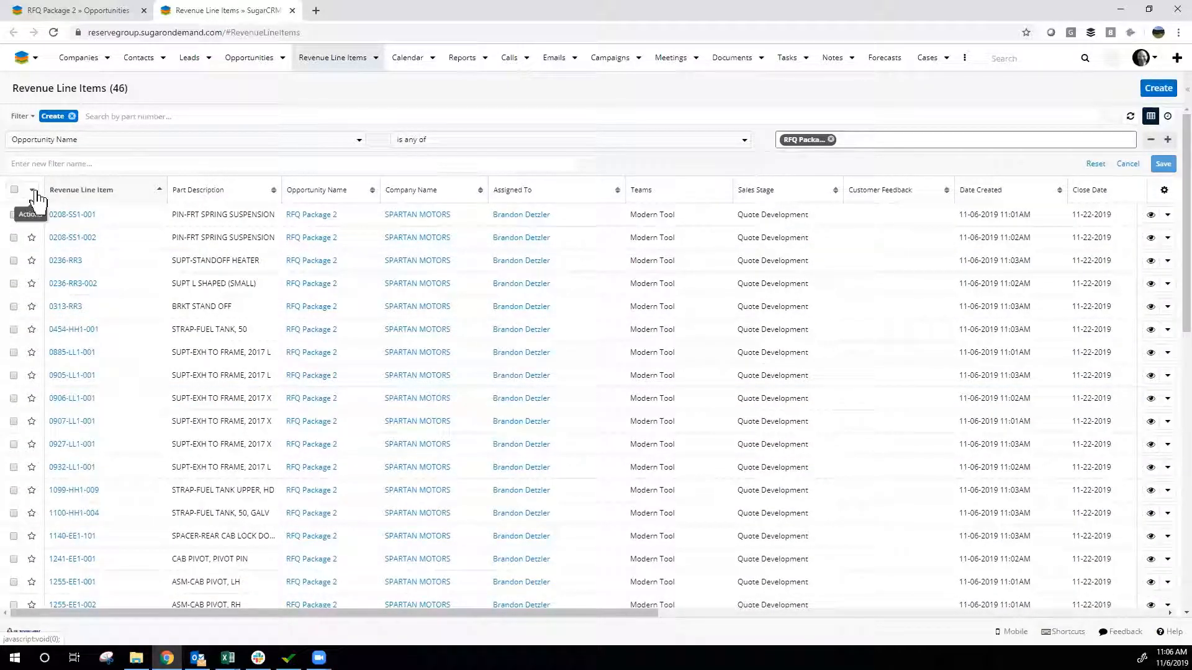
{"action": "left_click", "coordinate": [34, 193]}
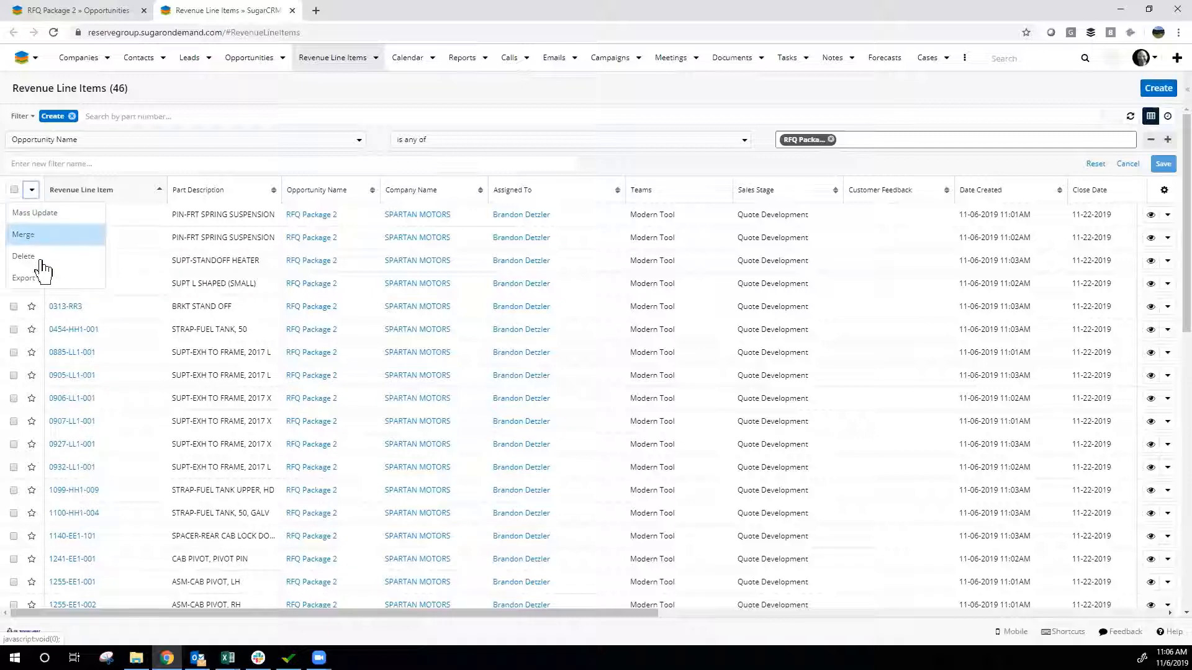
{"action": "left_click", "coordinate": [23, 256]}
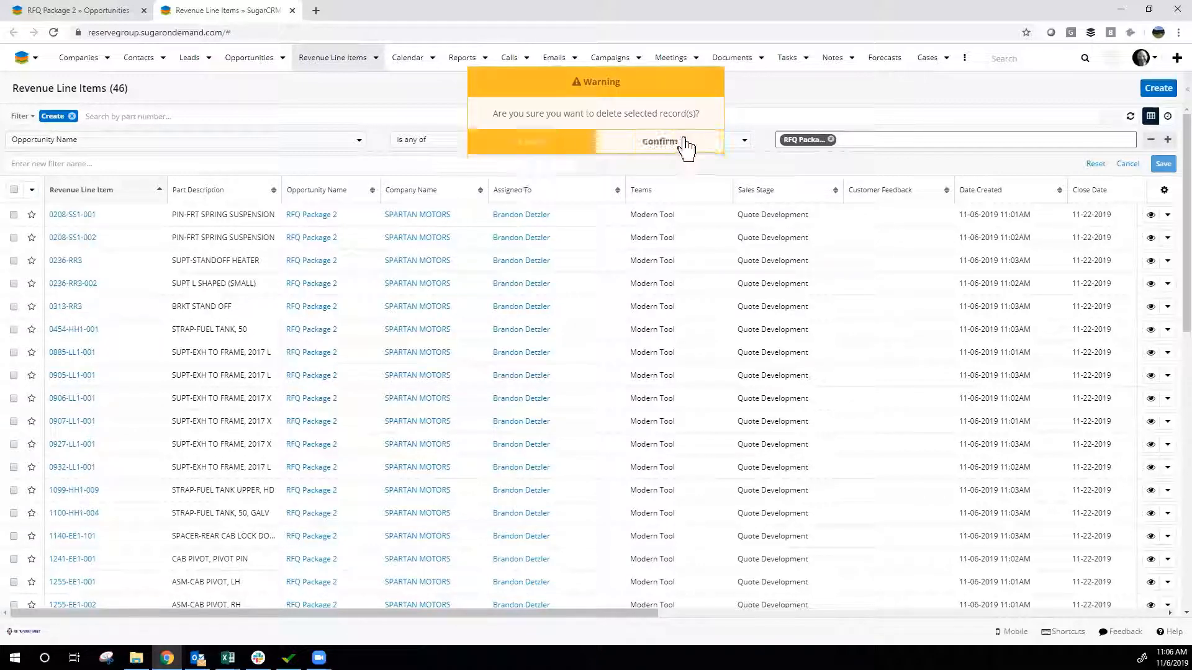
{"action": "left_click", "coordinate": [679, 137]}
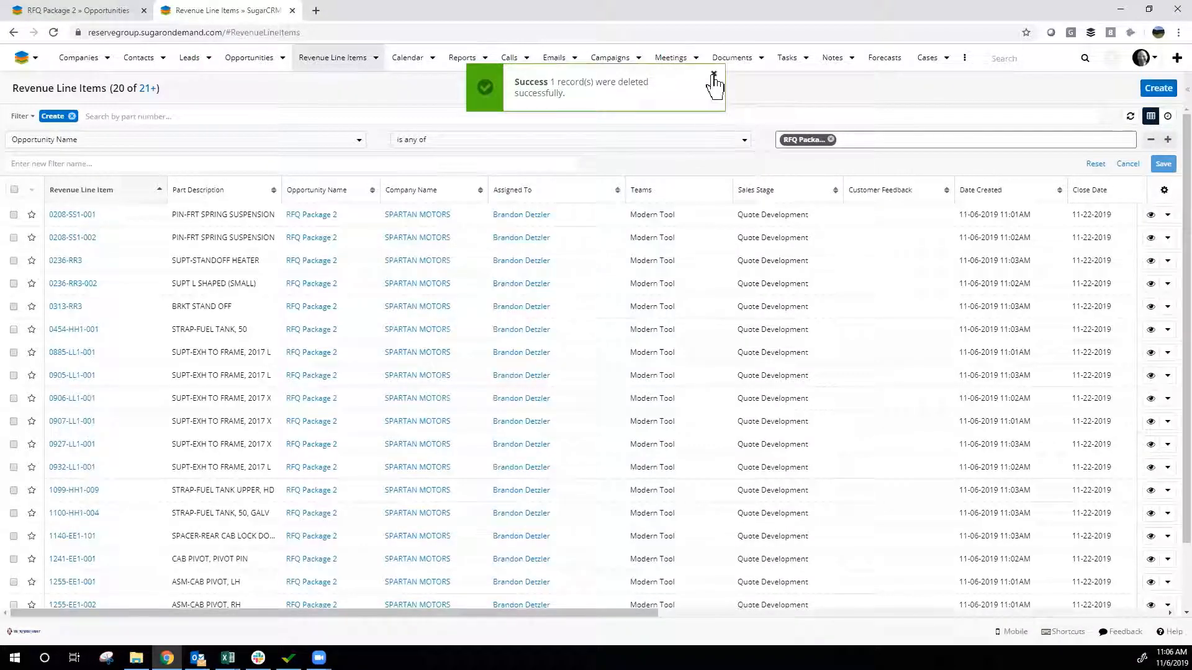
{"action": "left_click", "coordinate": [714, 75]}
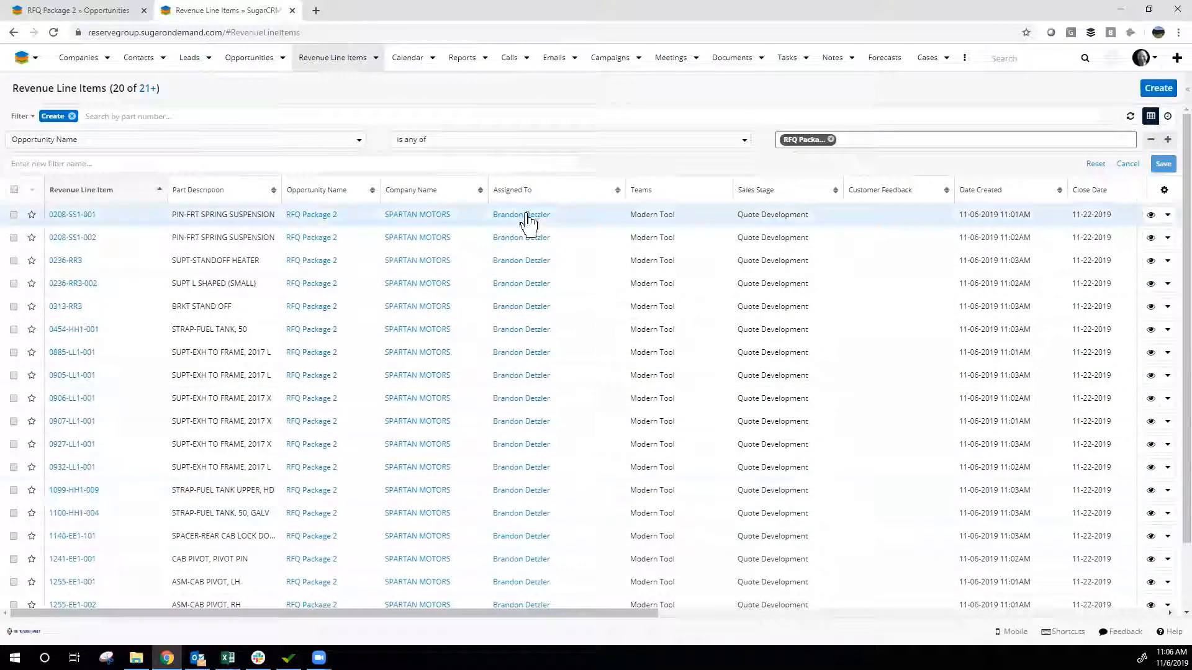
Step: Select all revenue line item records in the RFQ Package 2 result set, including those not loaded in the view
{"action": "scroll", "coordinate": [585, 324], "scroll_direction": "down", "scroll_amount": 2}
{"action": "scroll", "coordinate": [564, 339], "scroll_direction": "up", "scroll_amount": 2}
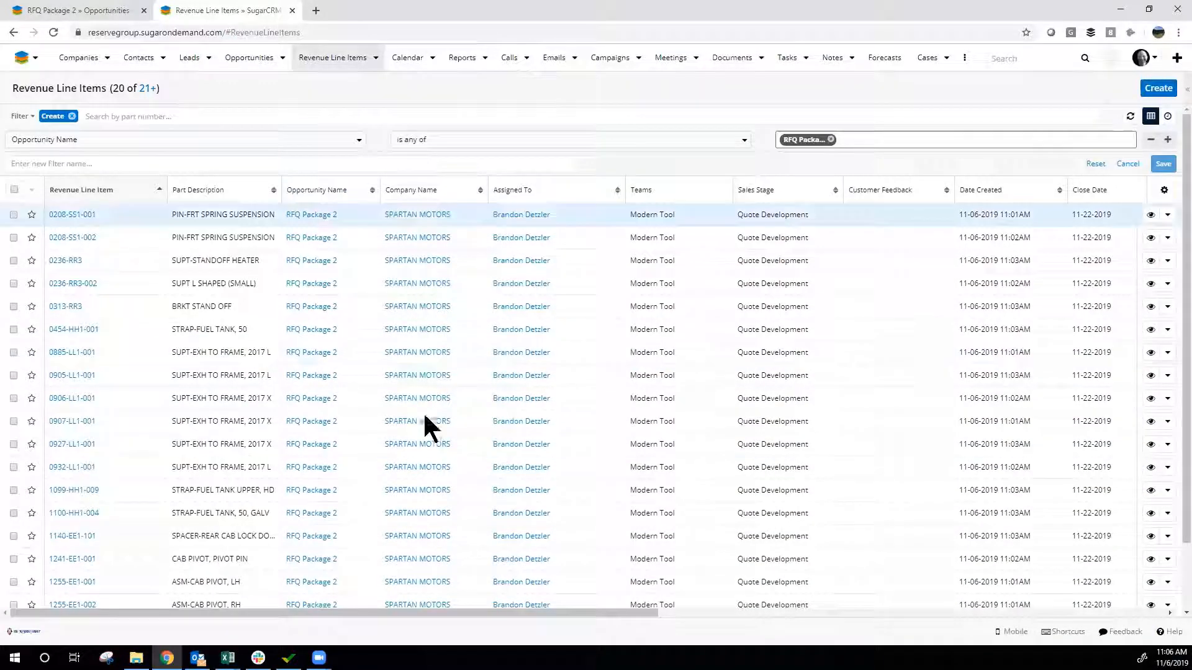
{"action": "scroll", "coordinate": [340, 386], "scroll_direction": "down", "scroll_amount": 1}
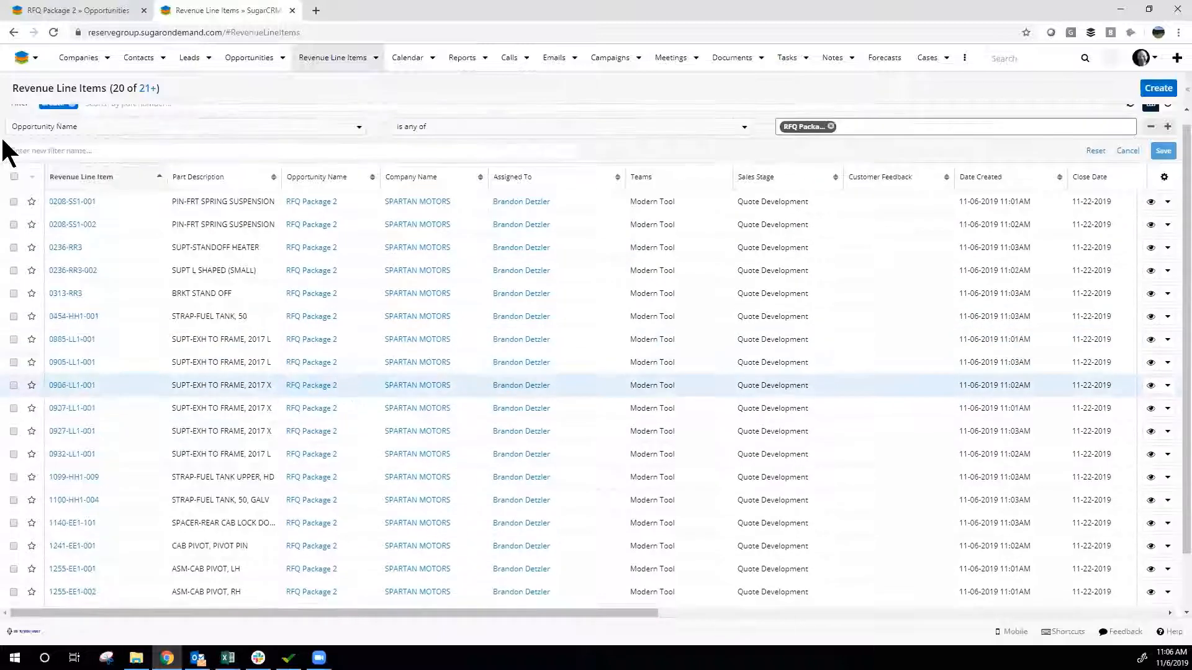
{"action": "scroll", "coordinate": [7, 149], "scroll_direction": "up", "scroll_amount": 1}
{"action": "left_click", "coordinate": [14, 189]}
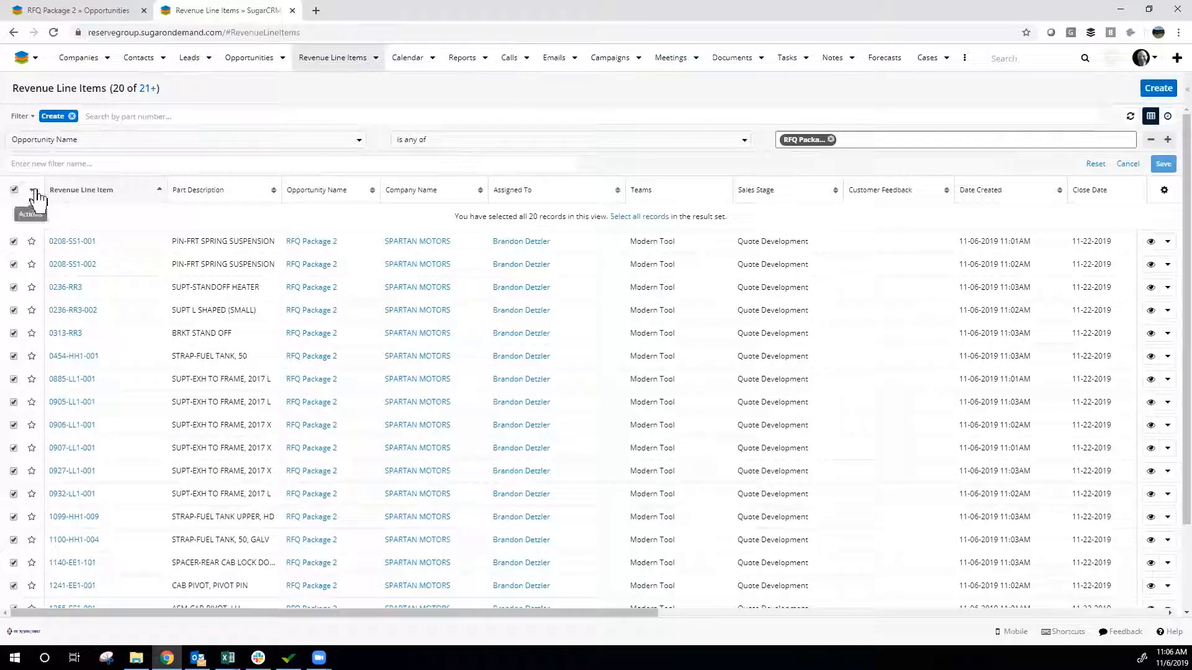
{"action": "left_click", "coordinate": [34, 191]}
{"action": "left_click", "coordinate": [33, 191]}
{"action": "left_click", "coordinate": [34, 191]}
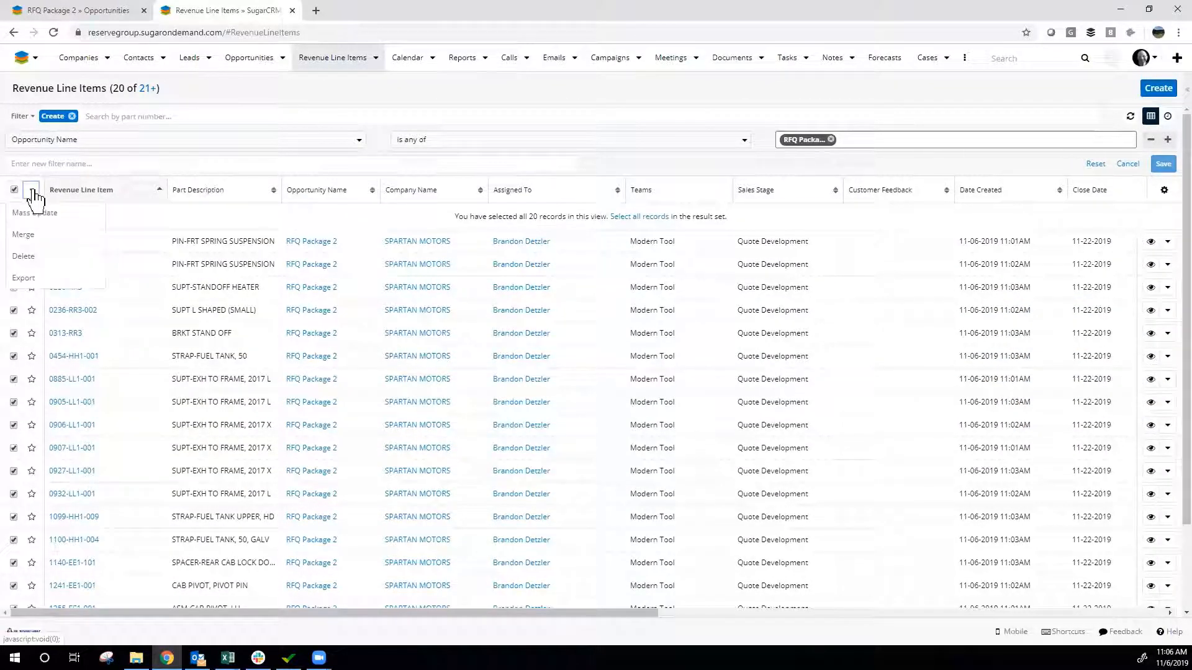
{"action": "left_click", "coordinate": [34, 191]}
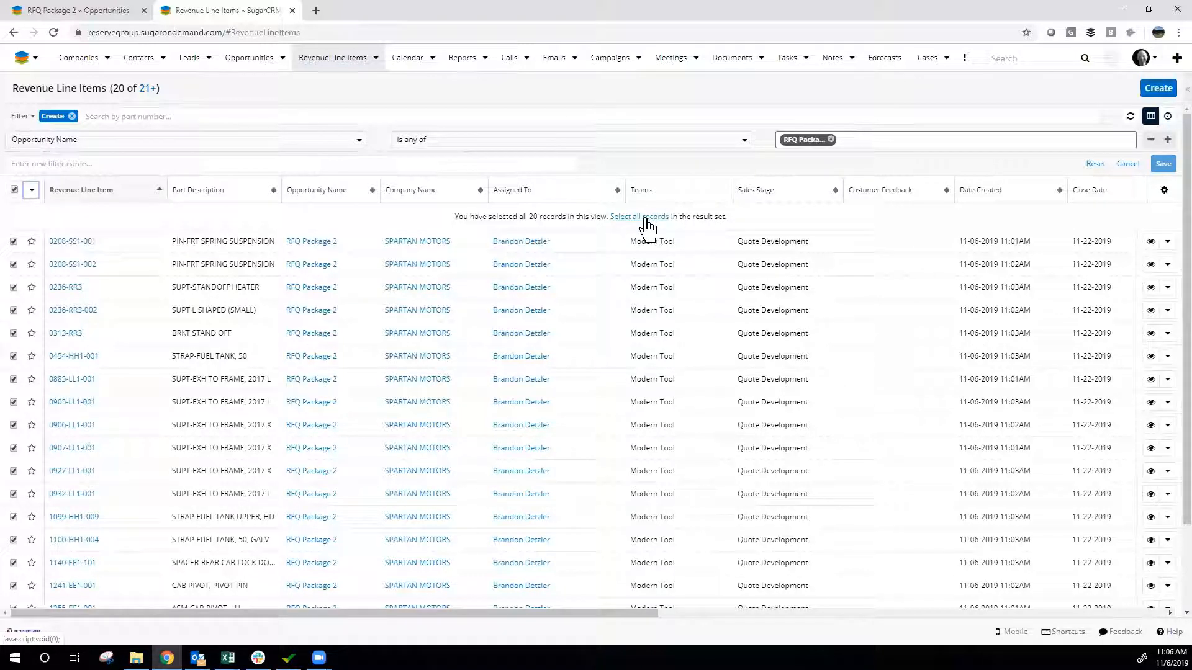
{"action": "left_click", "coordinate": [641, 218]}
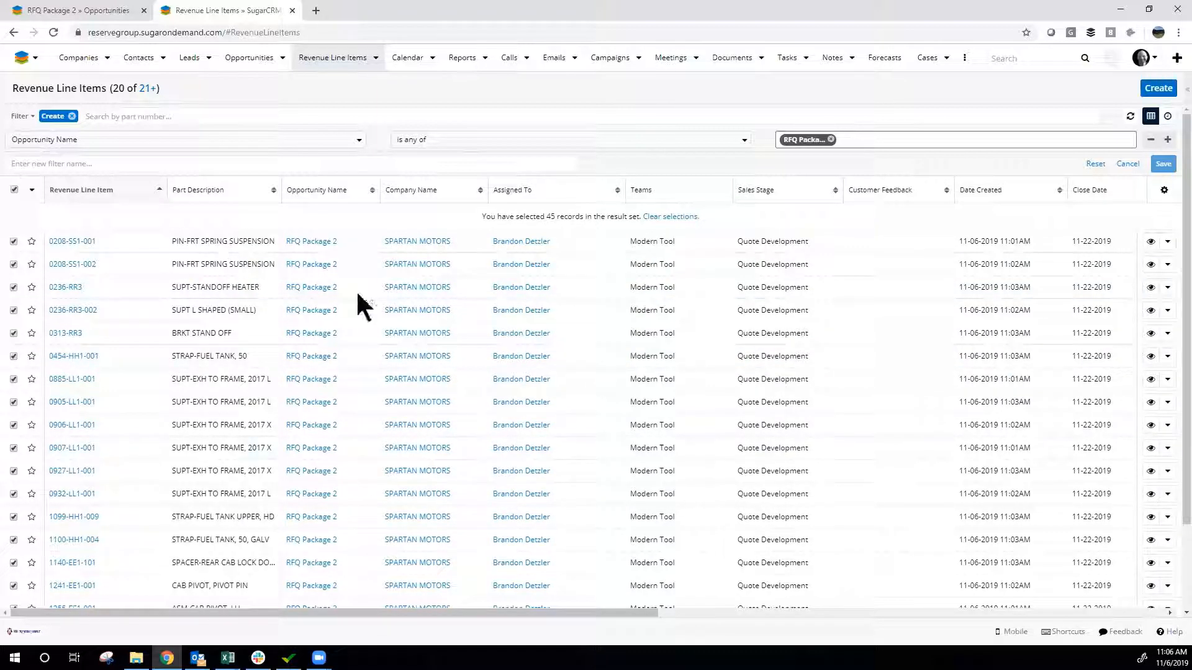
Step: Mass update the Close Date of the selected revenue line items to 11-23-2019
{"action": "left_click", "coordinate": [31, 190]}
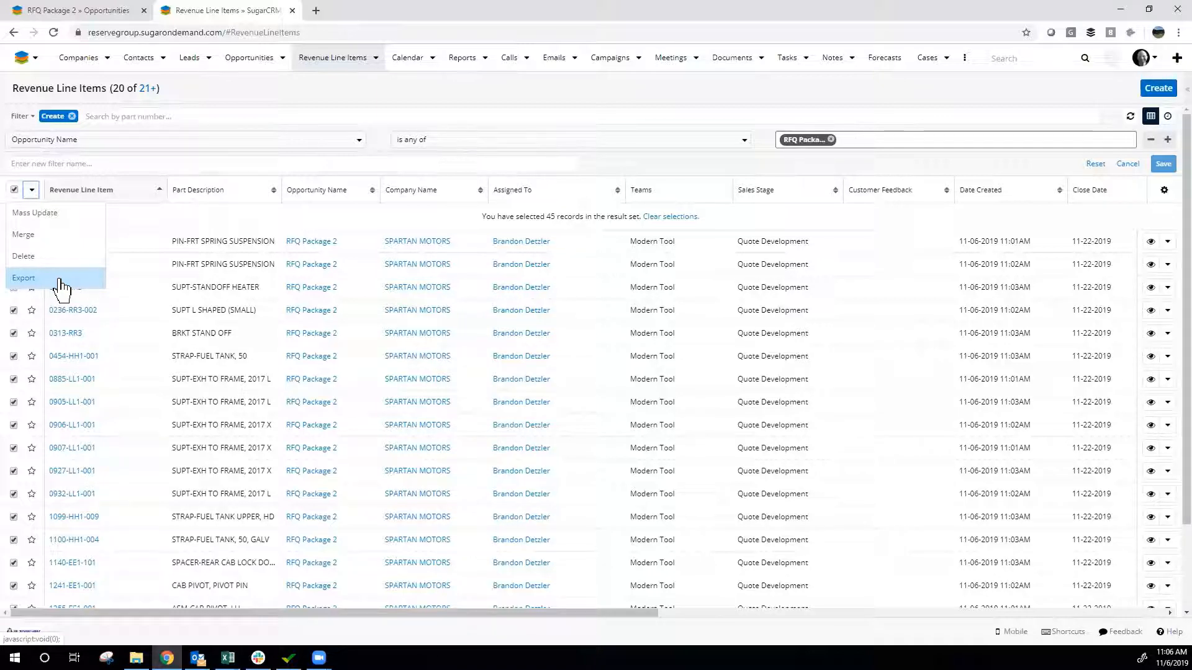
{"action": "left_click", "coordinate": [58, 217]}
{"action": "left_click", "coordinate": [107, 212]}
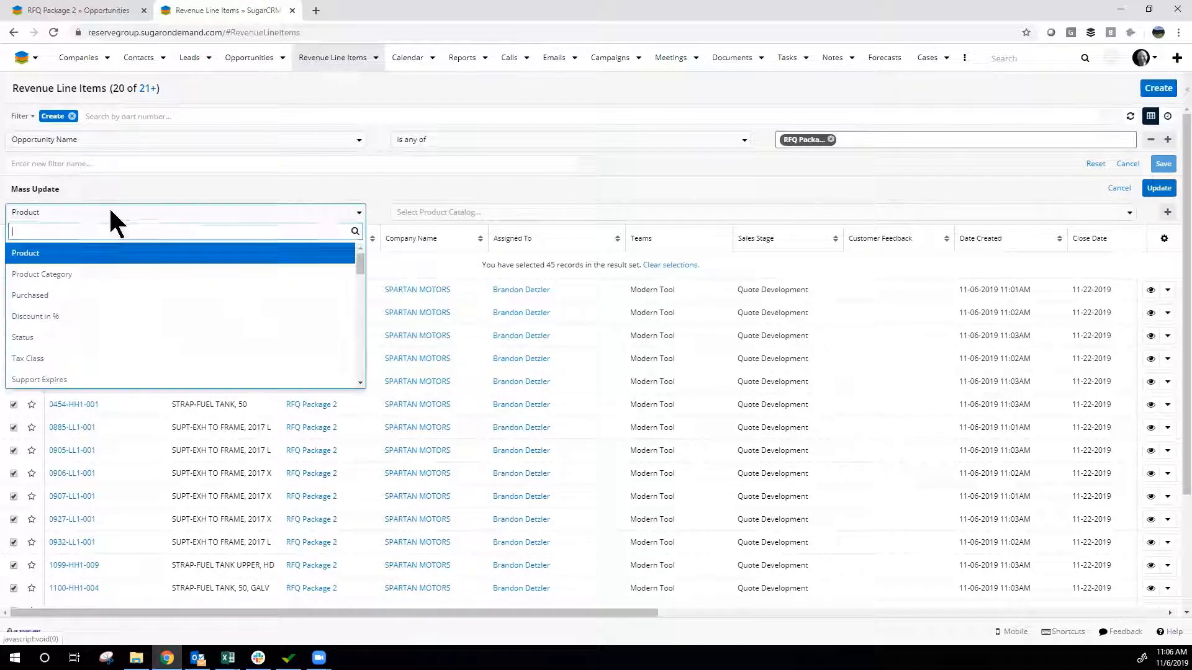
{"action": "scroll", "coordinate": [268, 323], "scroll_direction": "down", "scroll_amount": 3}
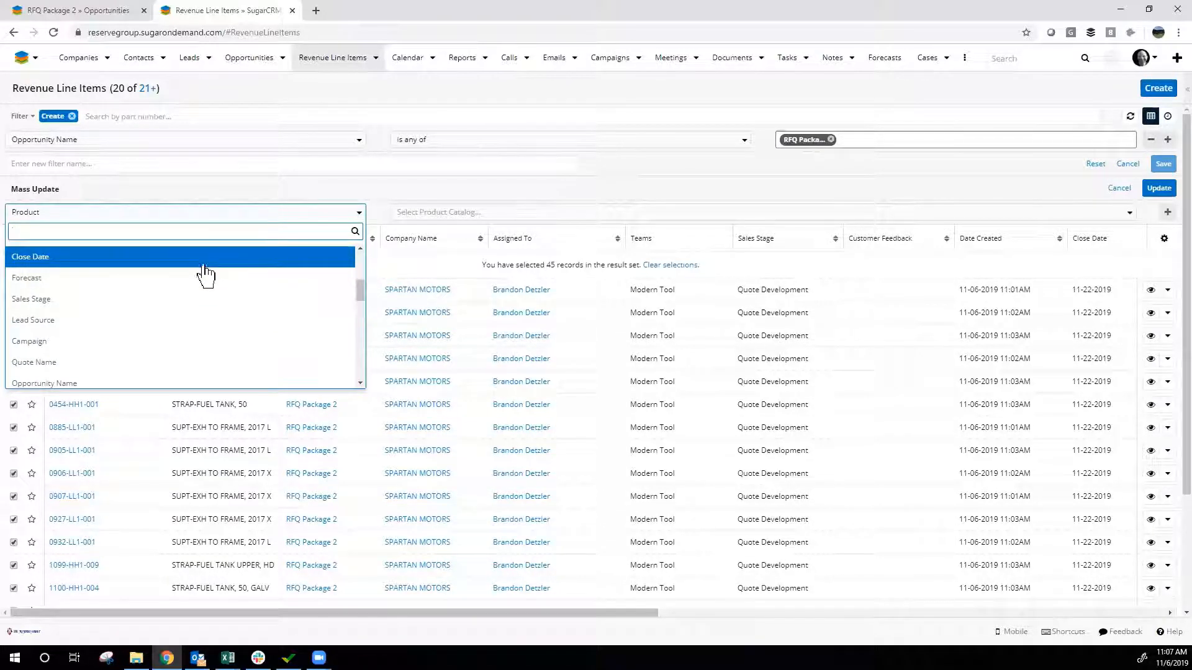
{"action": "left_click", "coordinate": [200, 268]}
{"action": "left_click", "coordinate": [526, 208]}
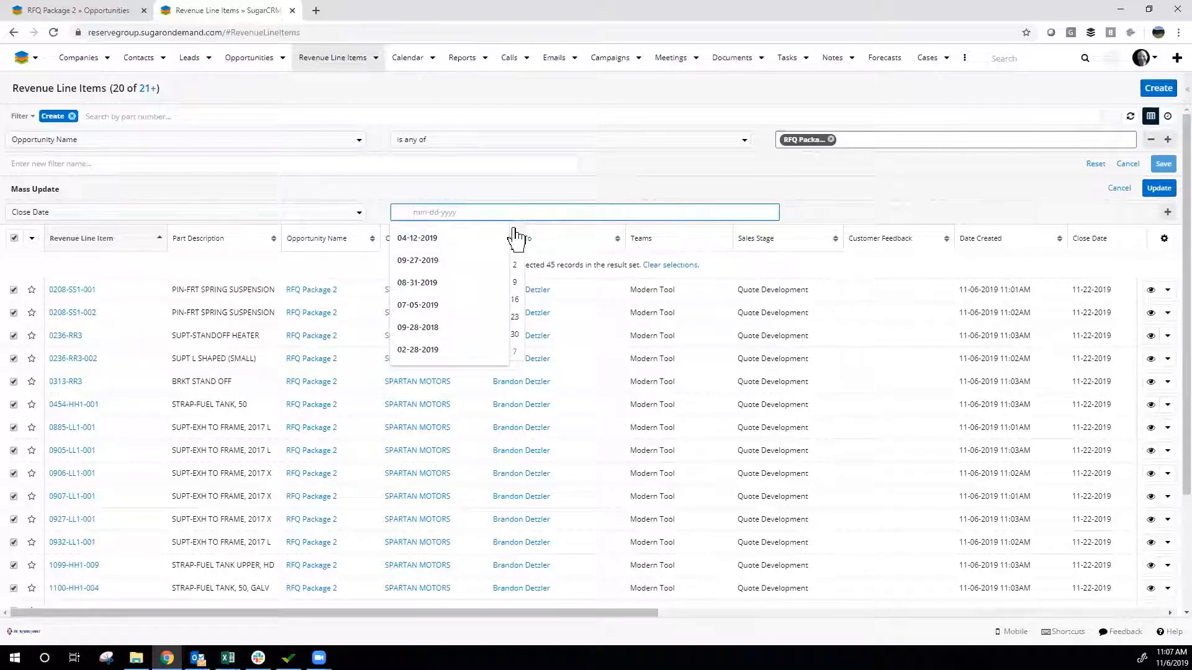
{"action": "left_click", "coordinate": [515, 317]}
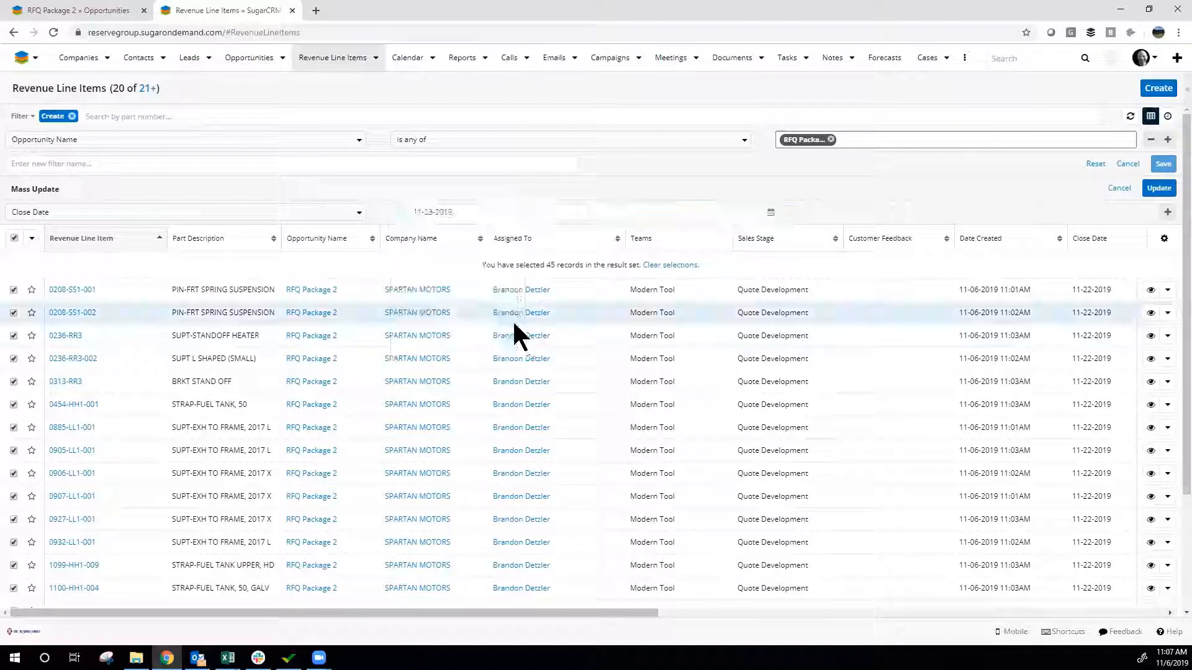
{"action": "left_click", "coordinate": [1156, 188]}
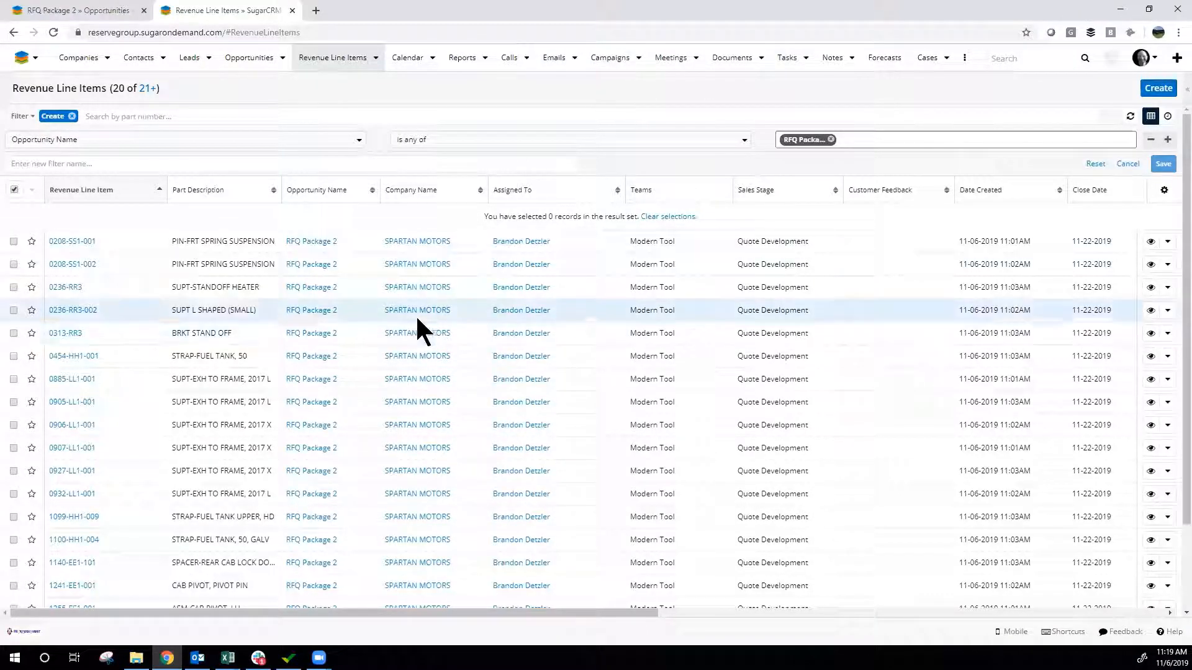
{"action": "scroll", "coordinate": [623, 306], "scroll_direction": "down", "scroll_amount": 1}
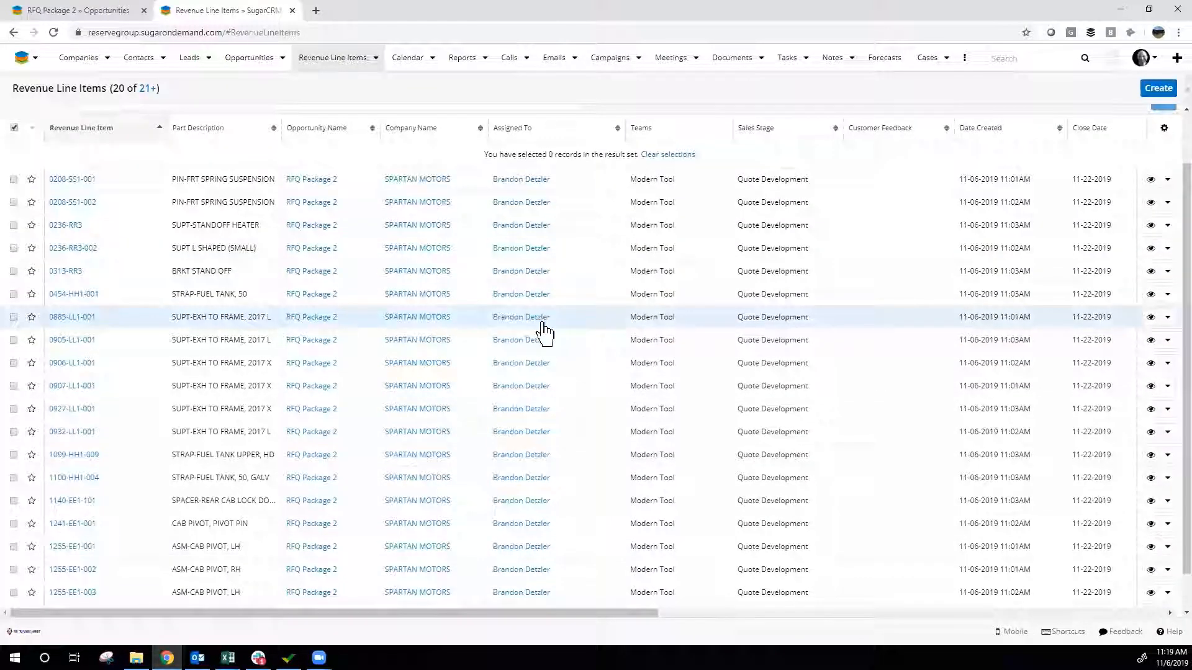
{"action": "scroll", "coordinate": [596, 302], "scroll_direction": "up", "scroll_amount": 1}
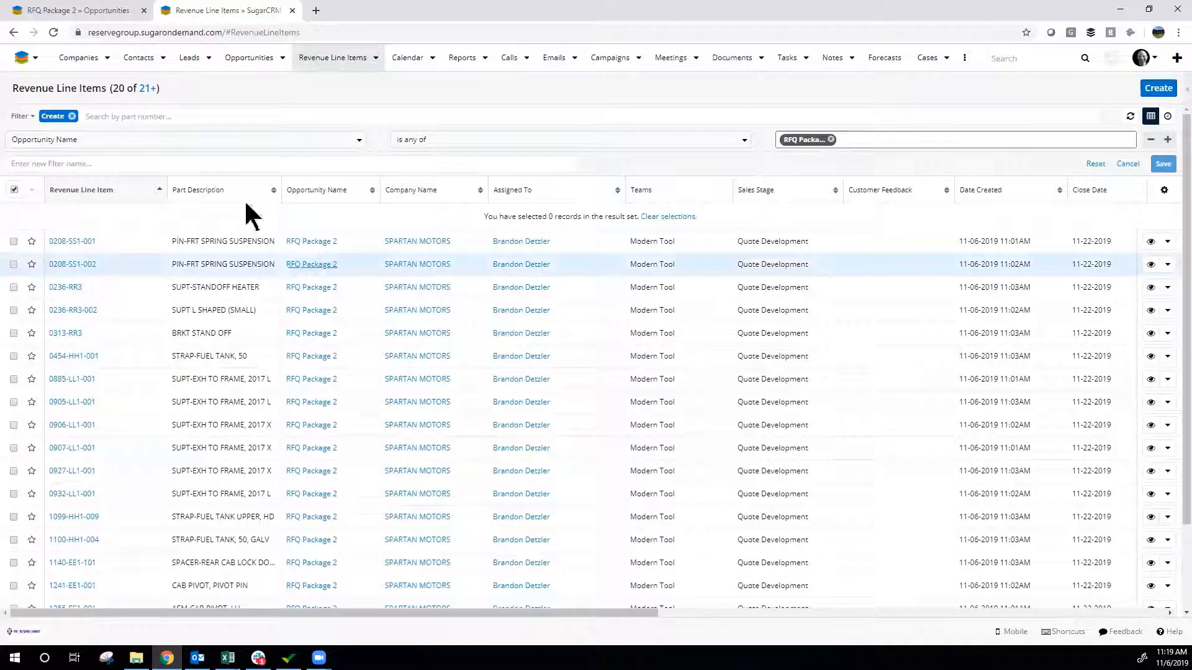
Step: Reload the RFQ Package 2 opportunity and check its Annual Revenue, Estimated Annual Volume and related revenue line items
{"action": "left_click", "coordinate": [95, 10]}
{"action": "left_click", "coordinate": [54, 32]}
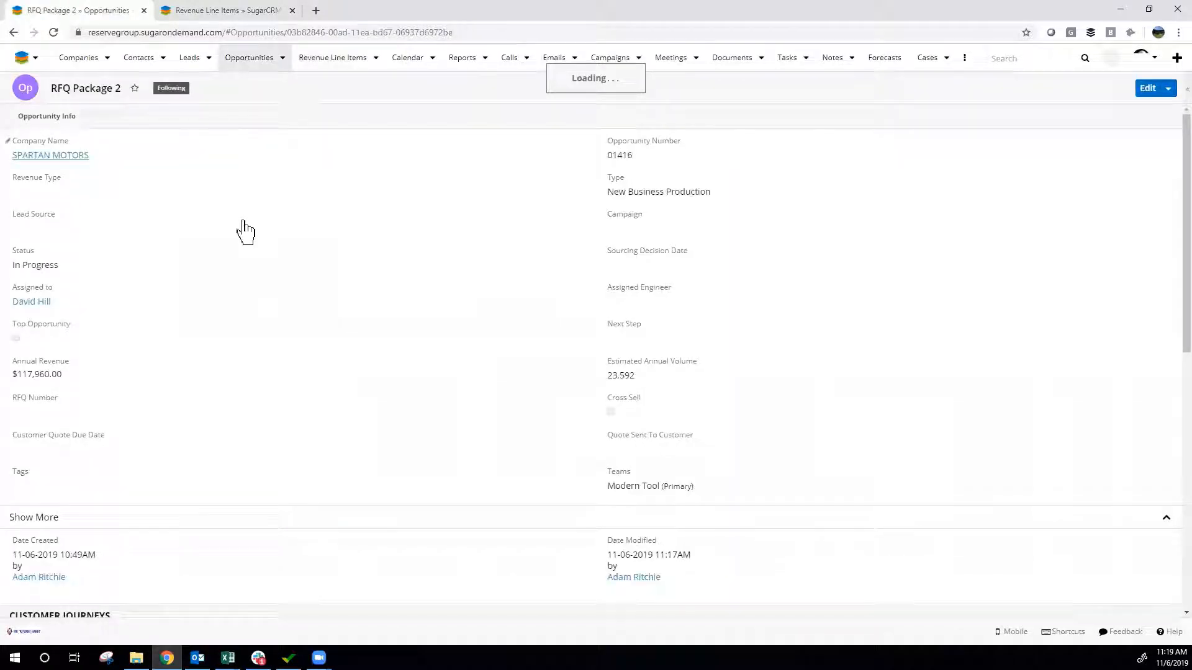
{"action": "left_click_drag", "start_coordinate": [58, 375], "coordinate": [13, 375]}
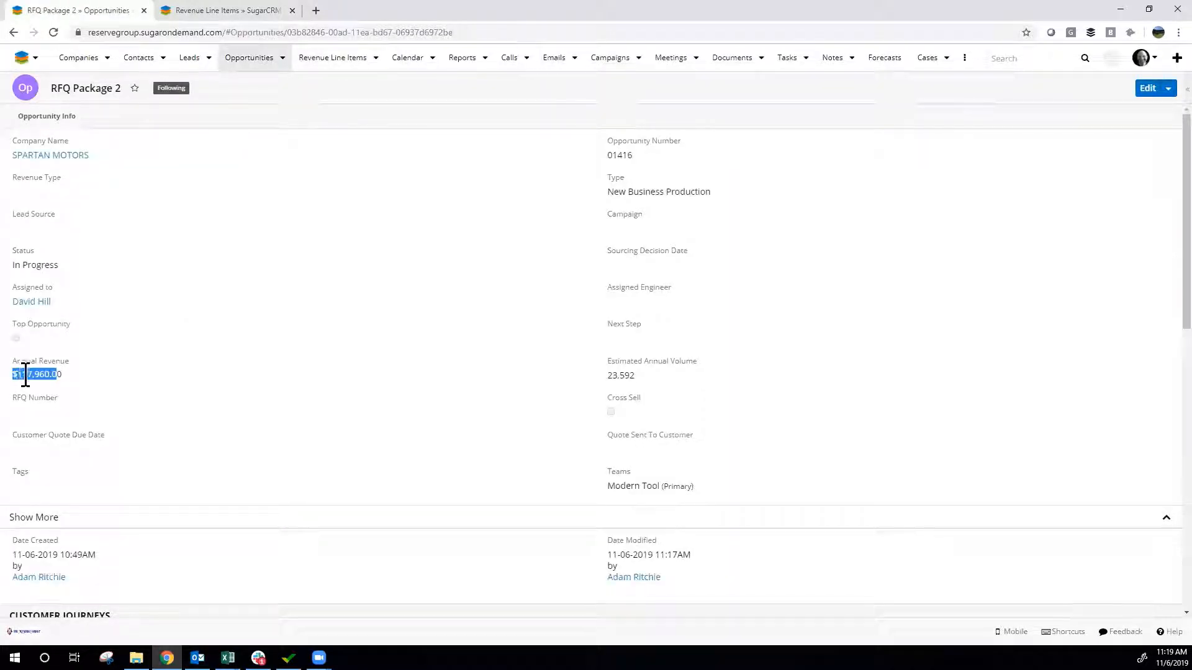
{"action": "left_click", "coordinate": [67, 373]}
{"action": "left_click_drag", "start_coordinate": [635, 374], "coordinate": [596, 373]}
{"action": "scroll", "coordinate": [459, 224], "scroll_direction": "down", "scroll_amount": 4}
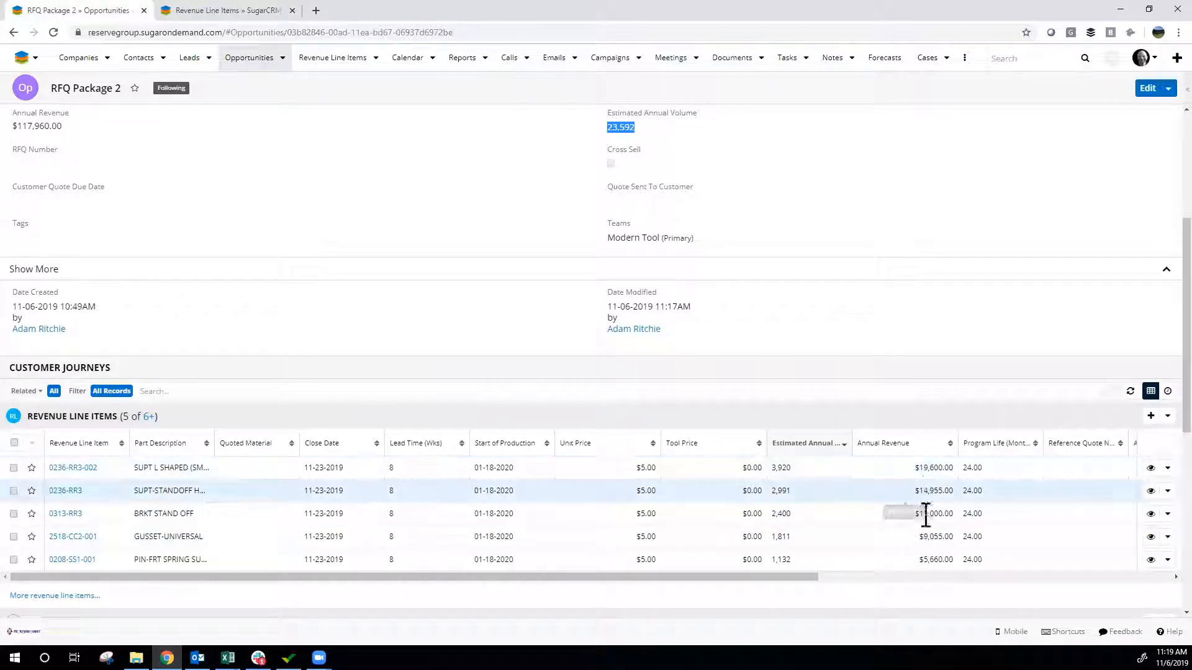
{"action": "scroll", "coordinate": [625, 323], "scroll_direction": "up", "scroll_amount": 4}
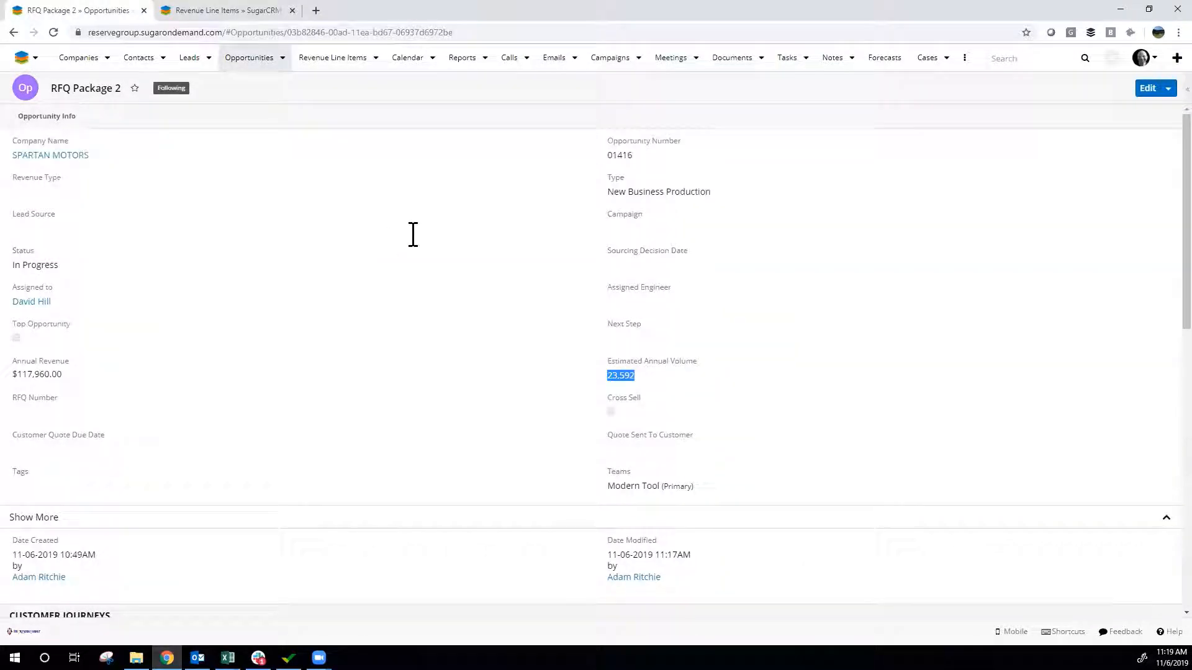
{"action": "left_click", "coordinate": [407, 112]}
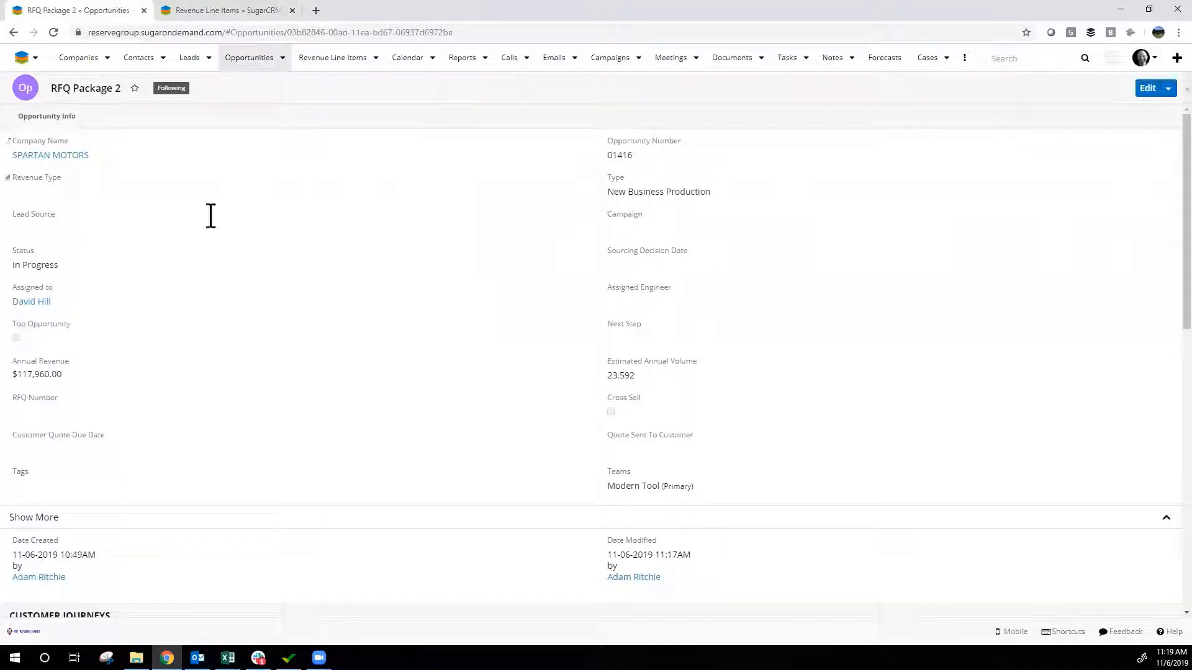